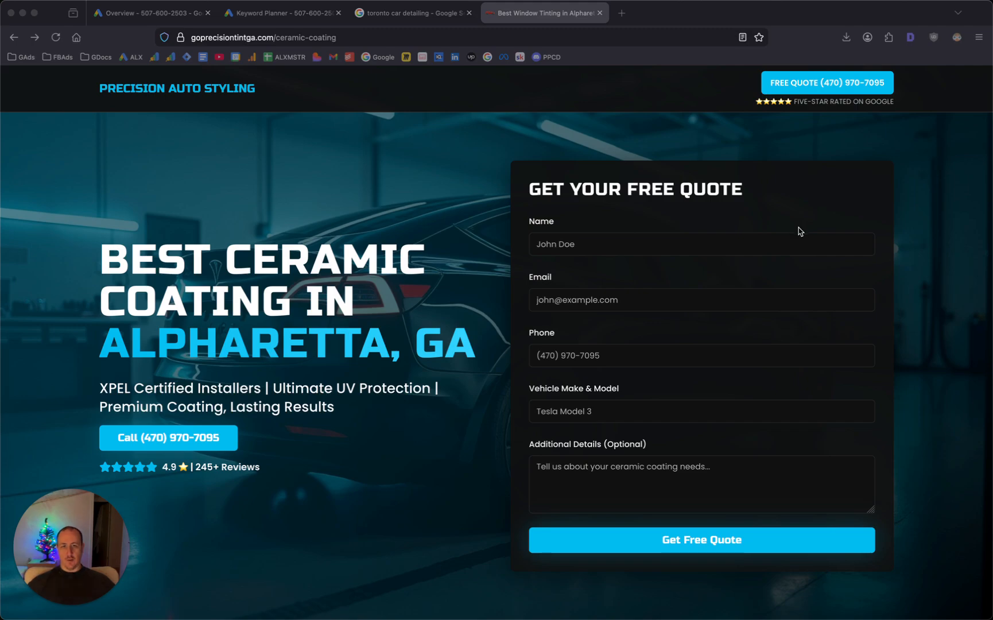
- Look over the ceramic coating landing page, including its quote form and service sections
scroll(385, 346, down, 6)
scroll(385, 346, down, 13)
scroll(381, 345, up, 12)
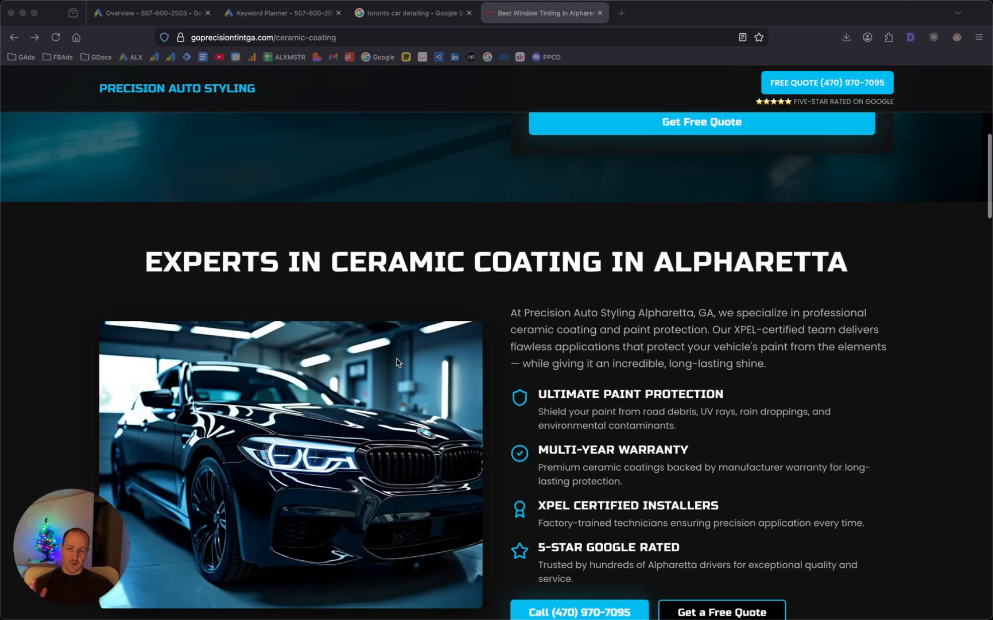
- Switch to the "toronto car detailing" Google search and examine its sponsored results, local places listings and organic results
click(378, 12)
drag(114, 514, 957, 521)
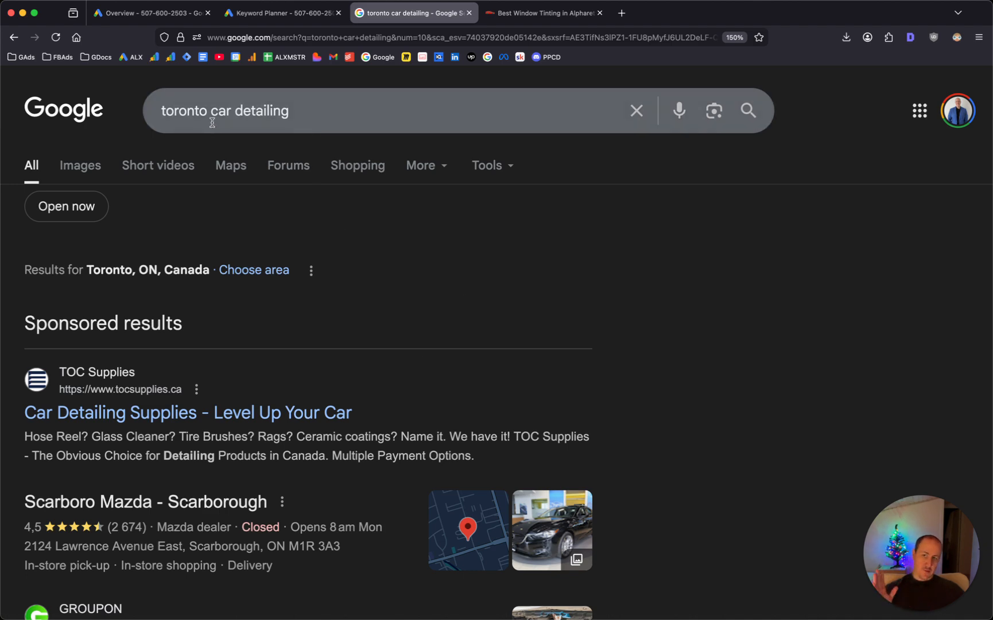
scroll(281, 295, down, 3)
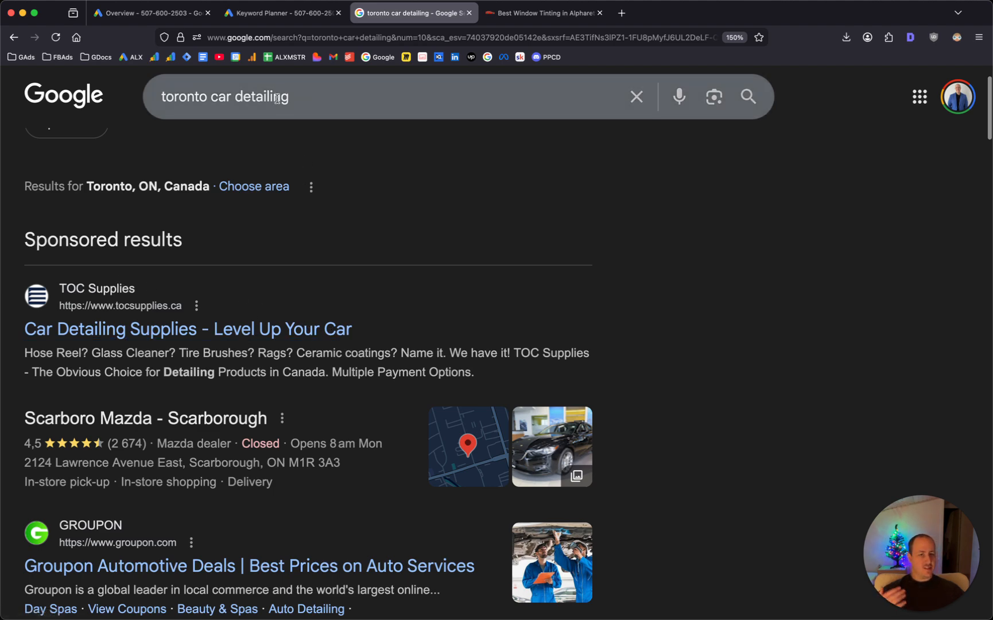
click(298, 91)
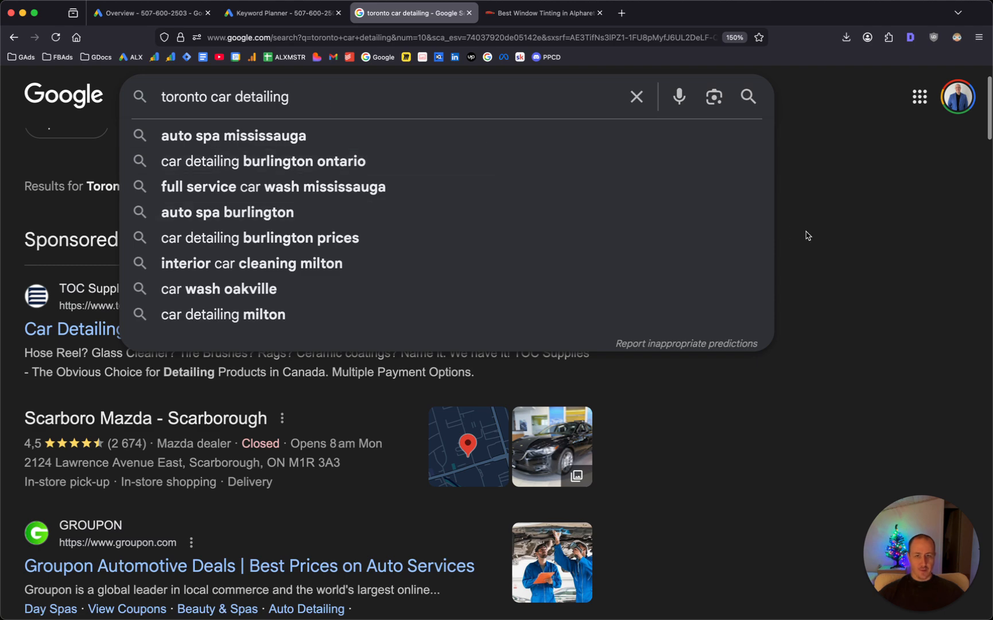
click(812, 236)
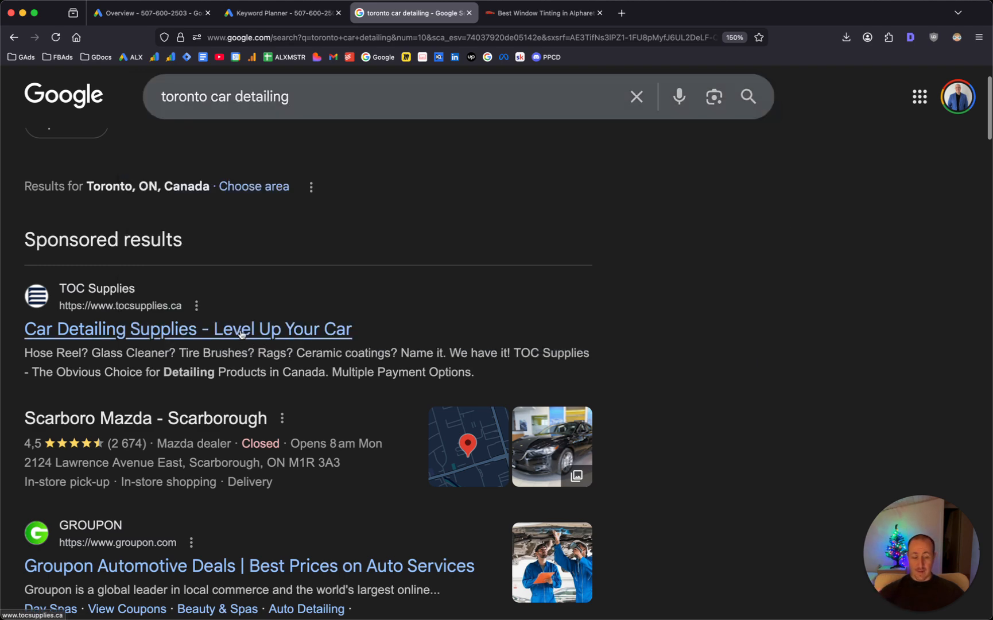
scroll(413, 376, down, 2)
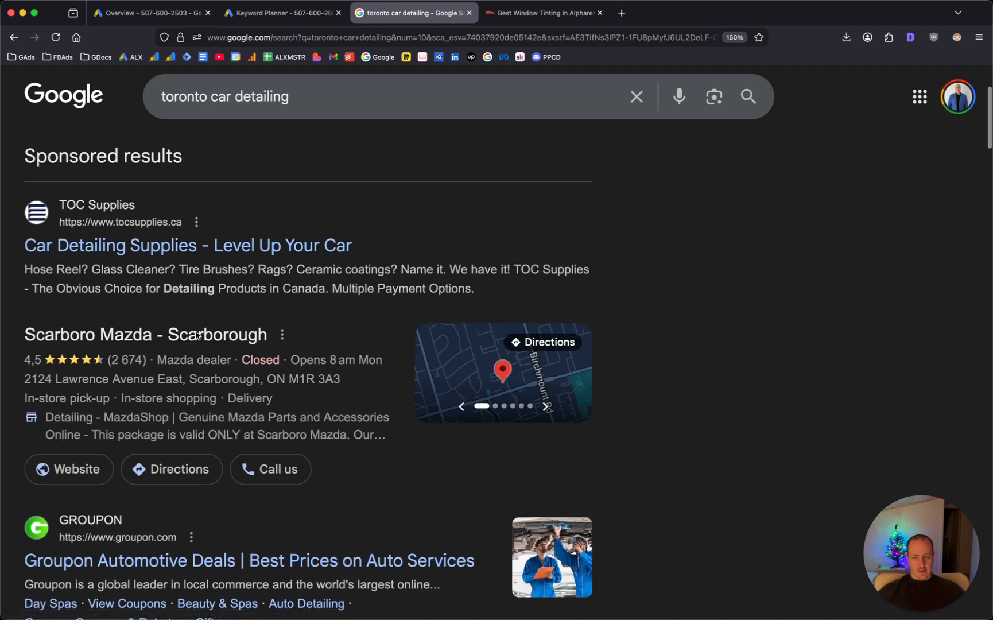
scroll(934, 359, down, 5)
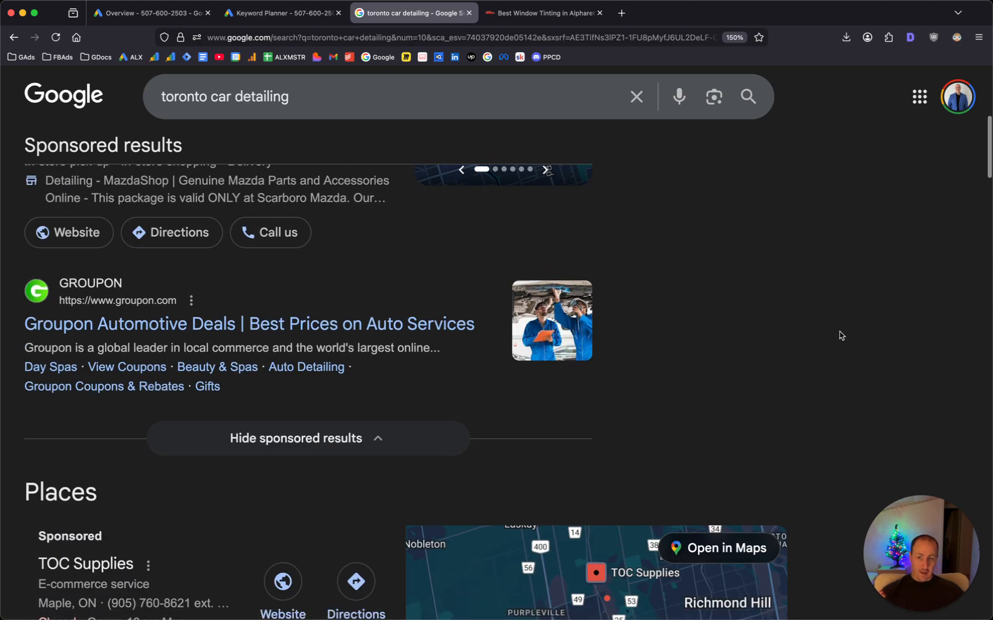
scroll(835, 330, down, 5)
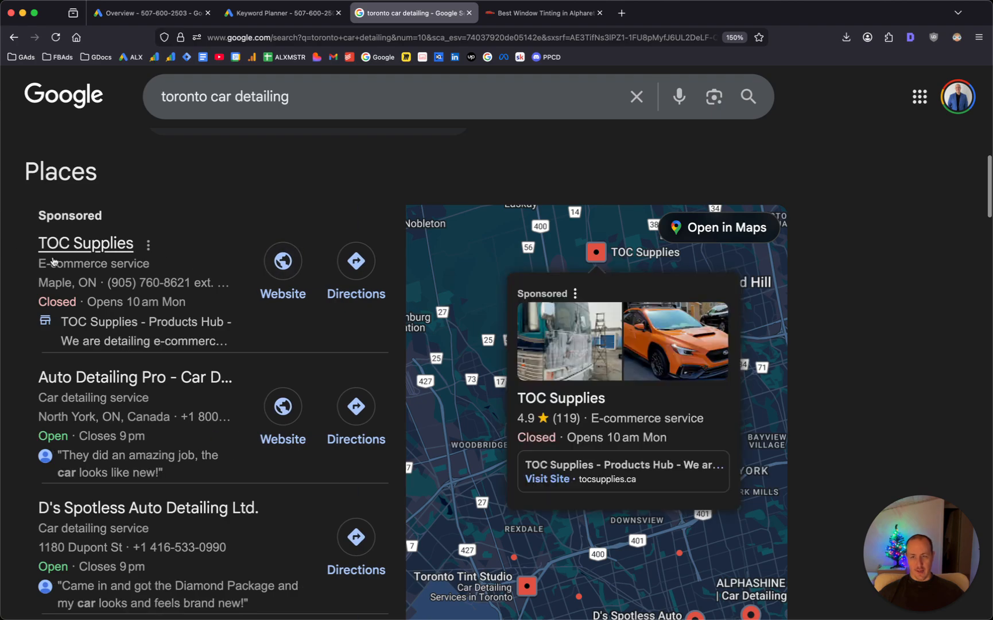
scroll(123, 278, down, 5)
scroll(255, 261, up, 10)
scroll(176, 376, down, 3)
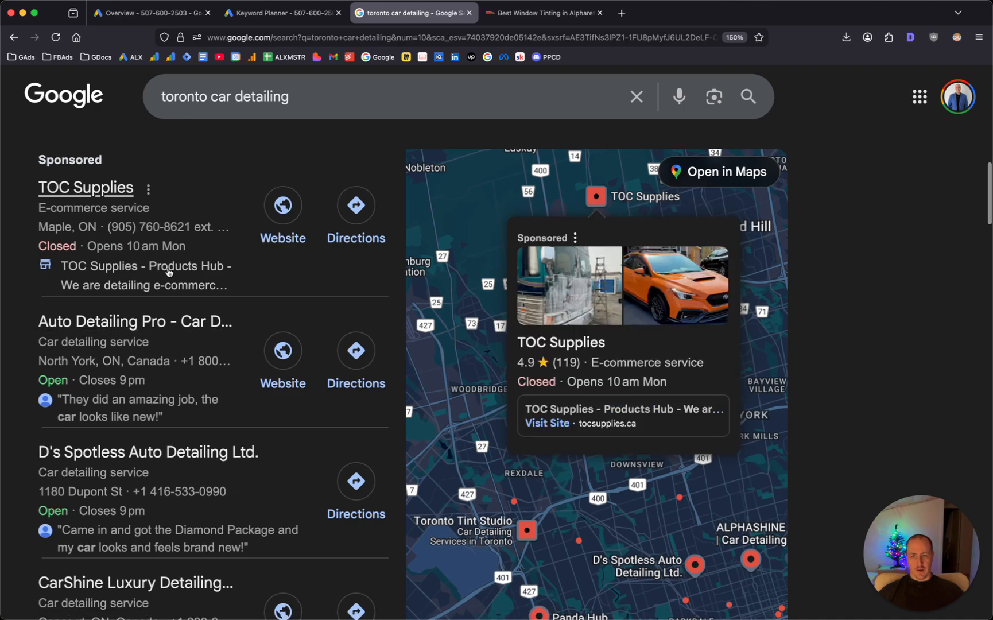
scroll(377, 293, up, 10)
scroll(610, 281, down, 20)
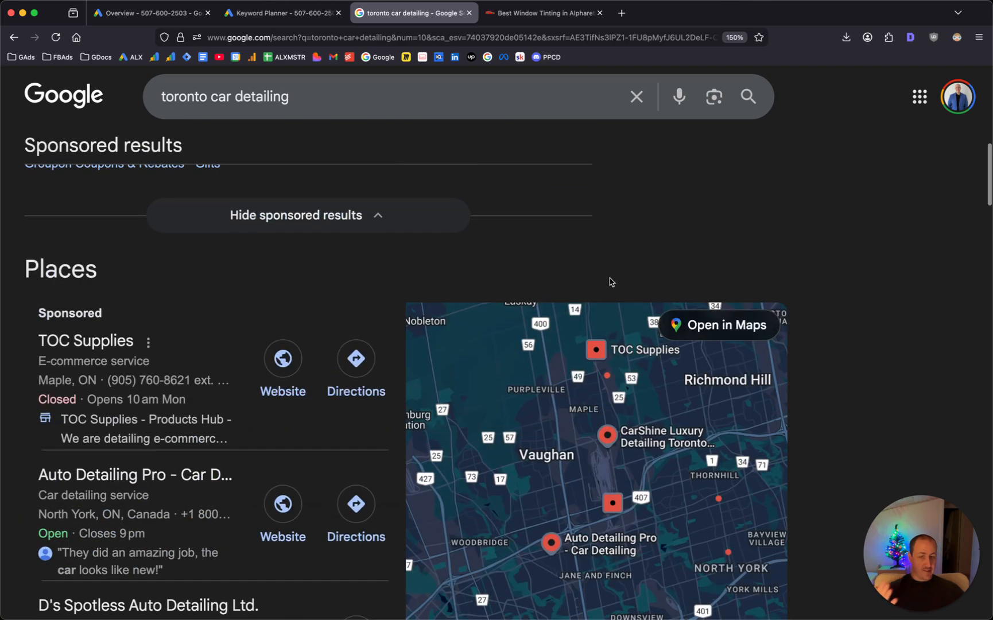
scroll(628, 302, up, 15)
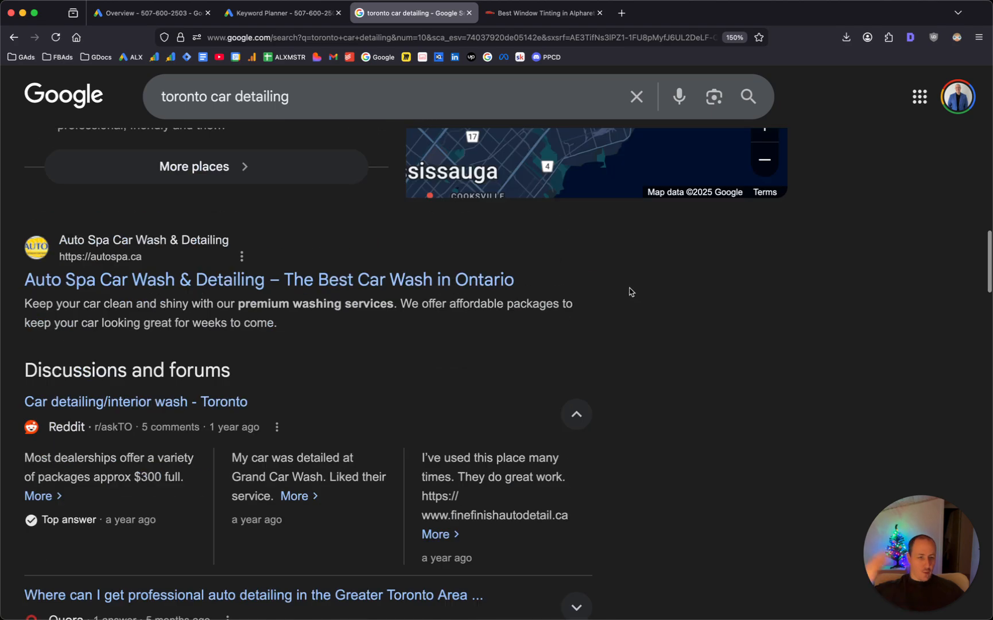
scroll(746, 289, up, 2)
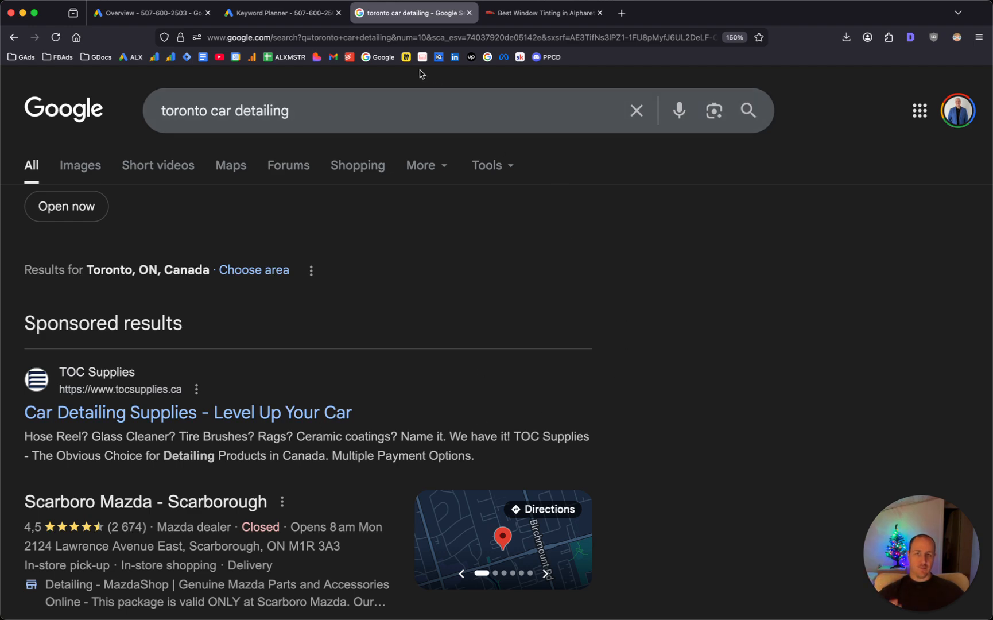
- Switch to Google Ads, dismiss the account notices and start a new campaign
click(143, 19)
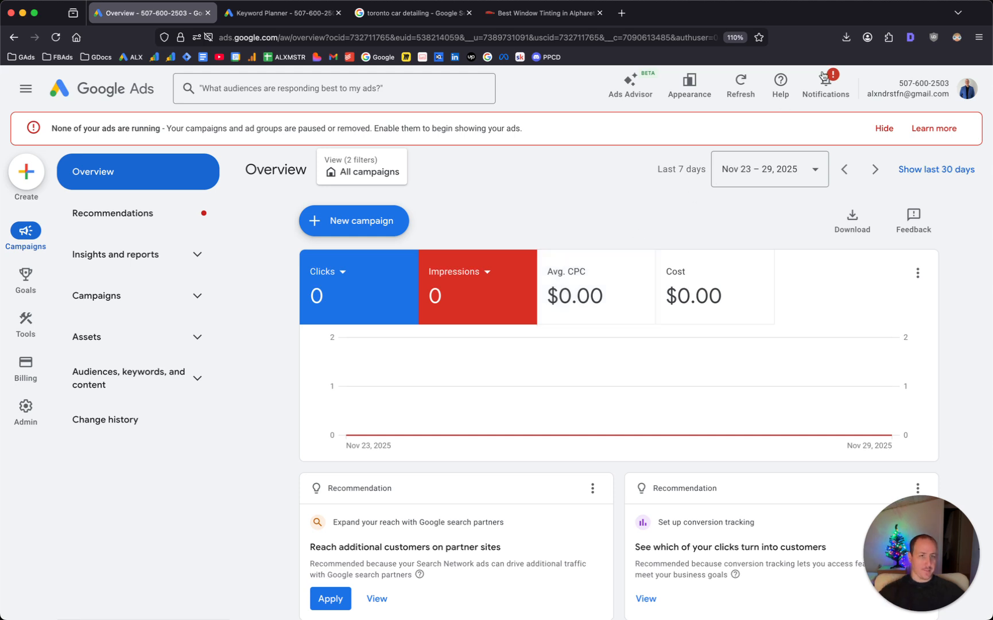
click(882, 129)
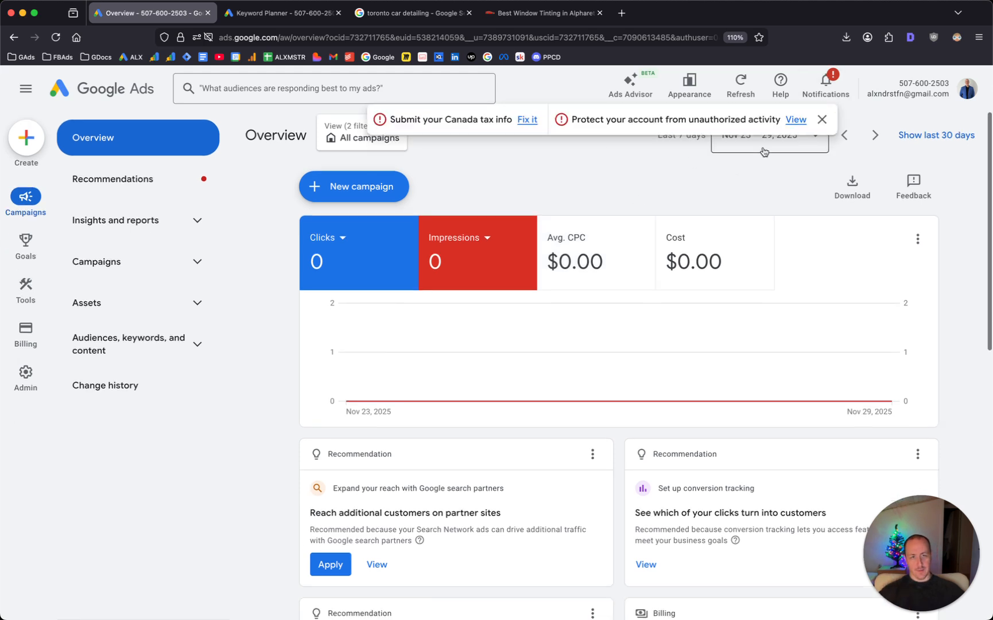
click(821, 119)
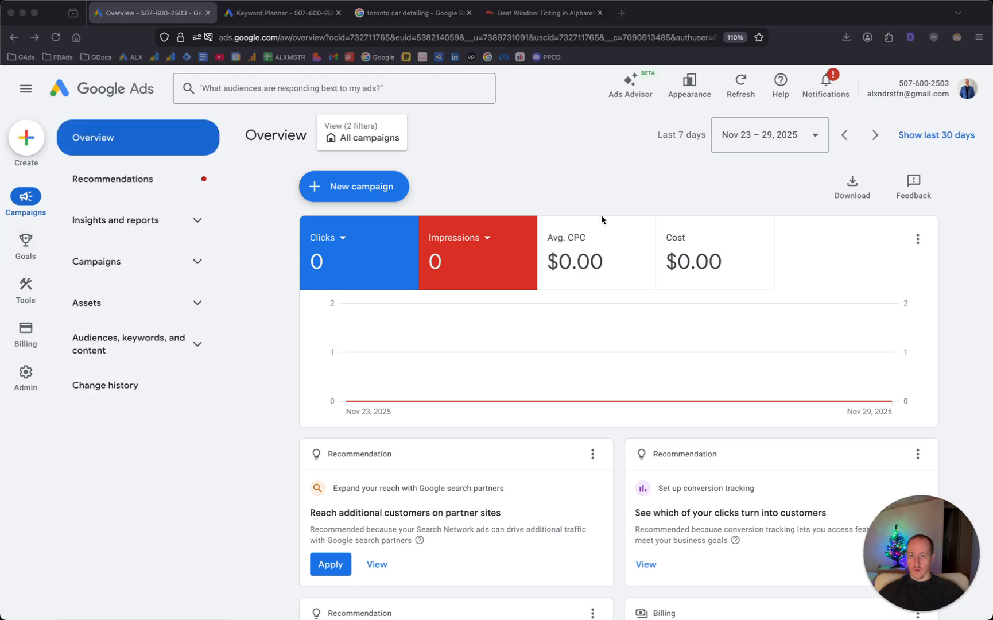
click(591, 171)
click(385, 186)
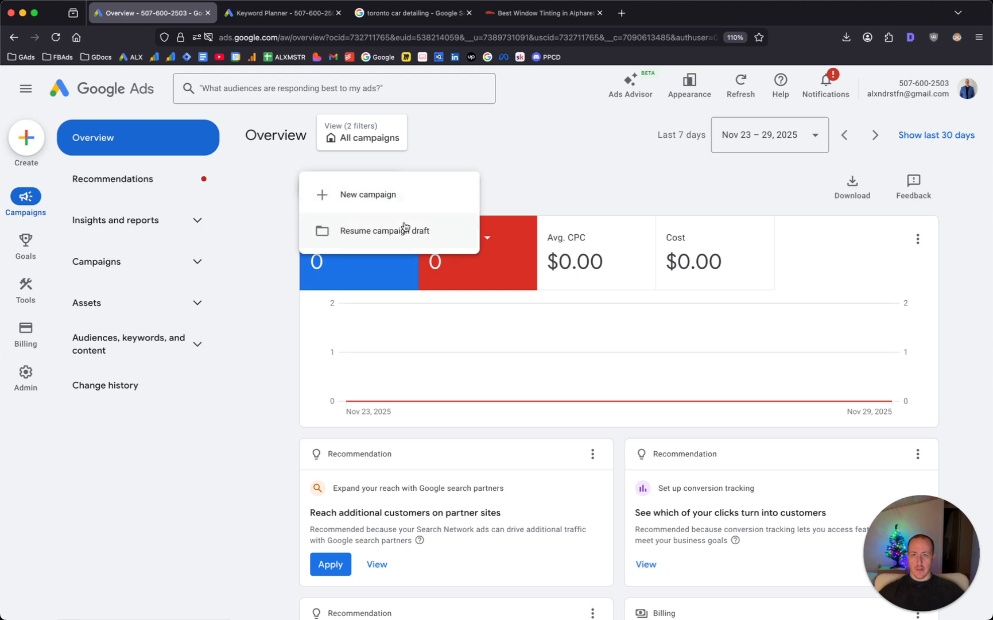
click(378, 199)
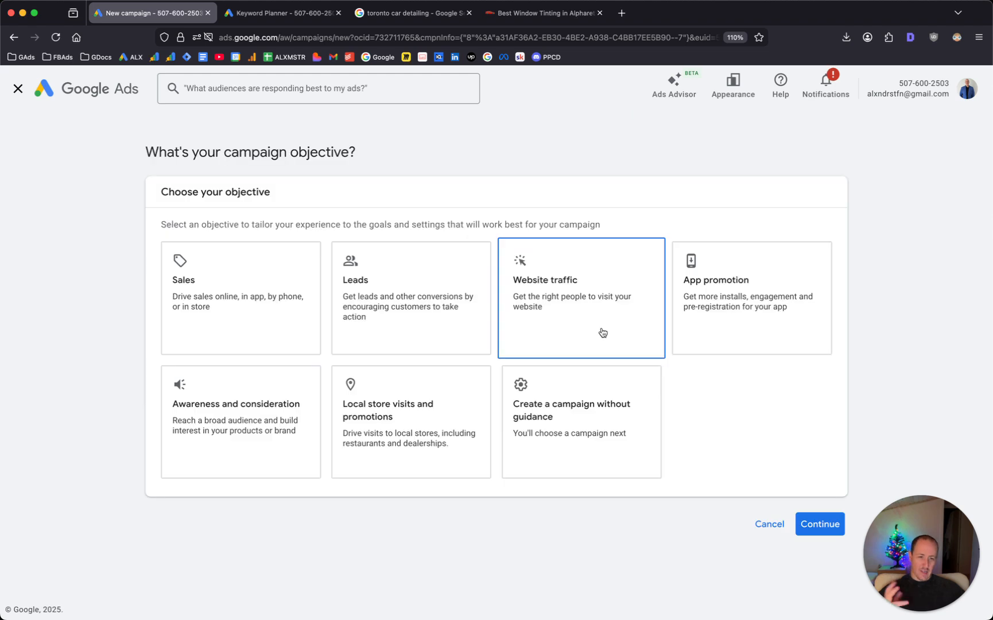
- Choose Leads as the campaign objective and continue with the account-default conversion goals
click(542, 292)
click(360, 279)
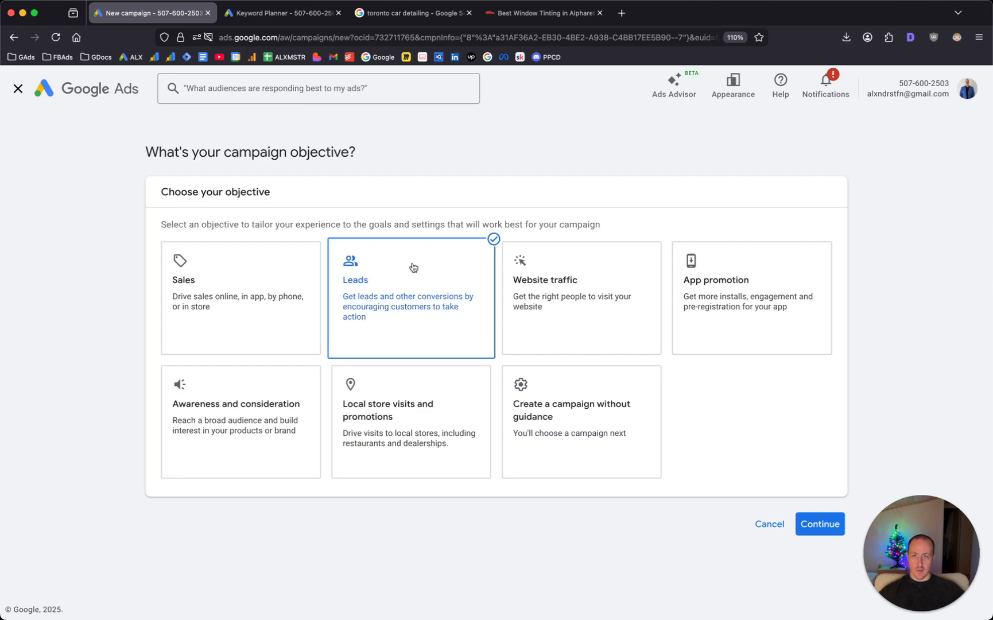
scroll(450, 288, down, 4)
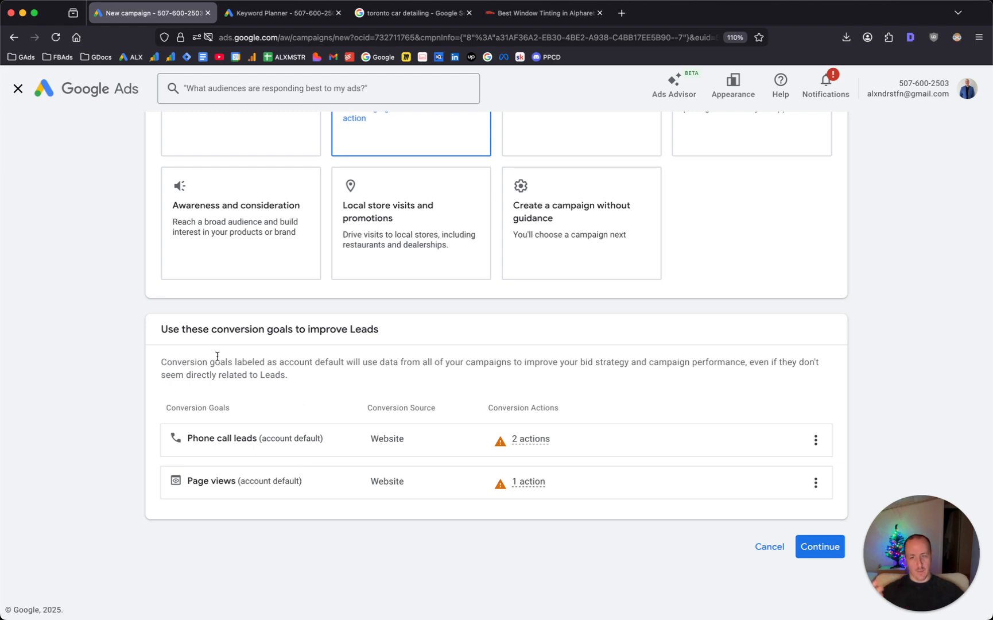
click(826, 546)
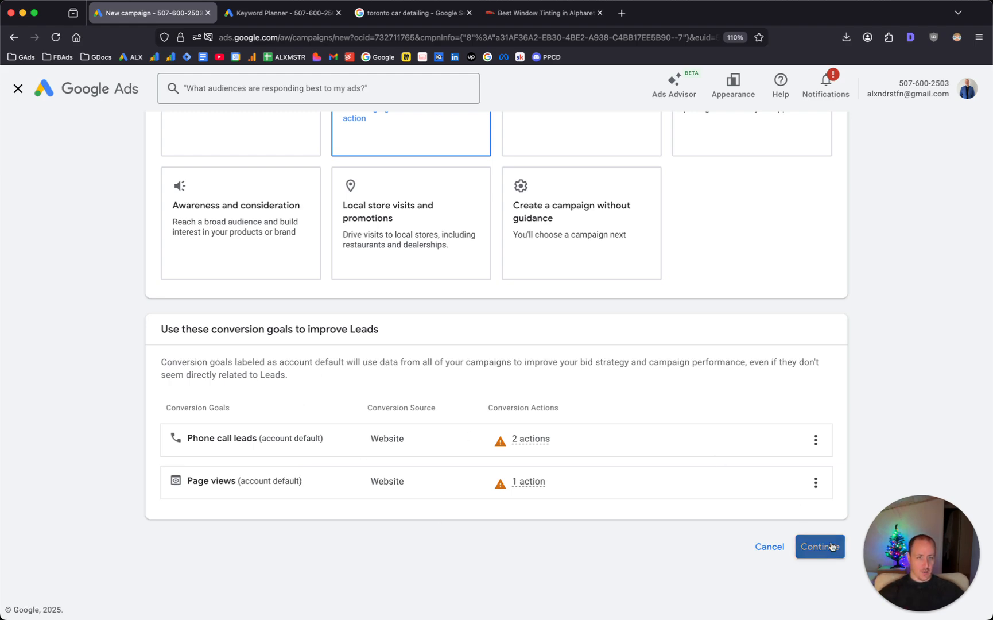
- Select the Search campaign type and enter "Detailing Miami" as the campaign name
click(266, 290)
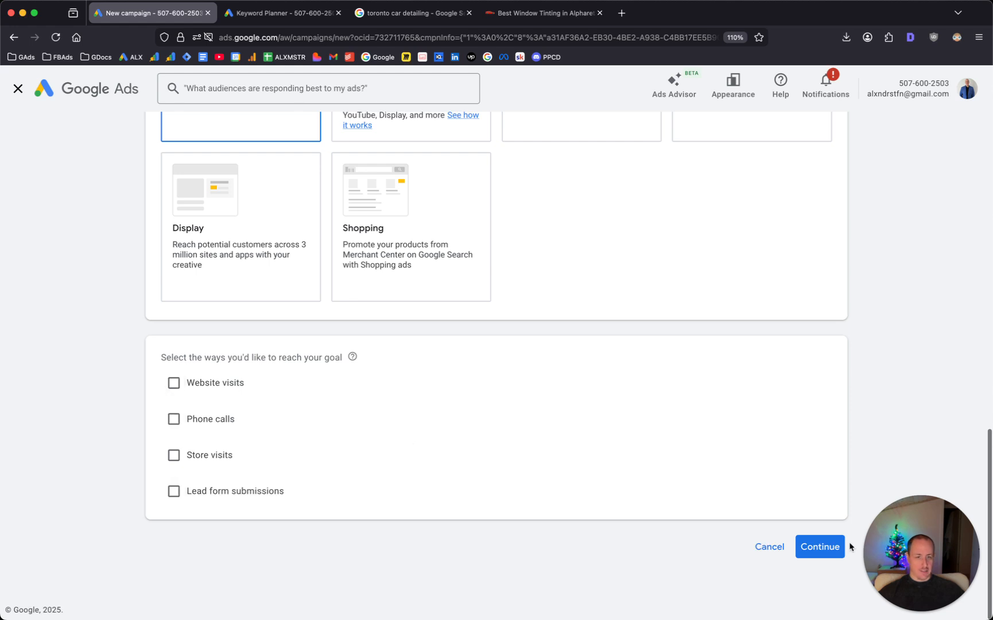
click(805, 549)
click(177, 463)
key(super+a)
text(Detailing )
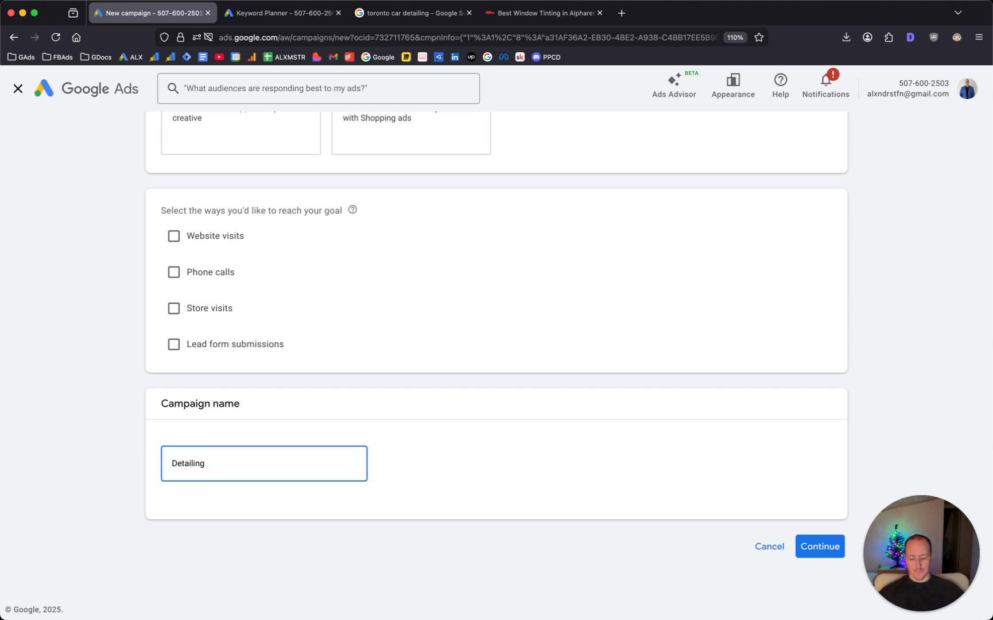
text(Miami)
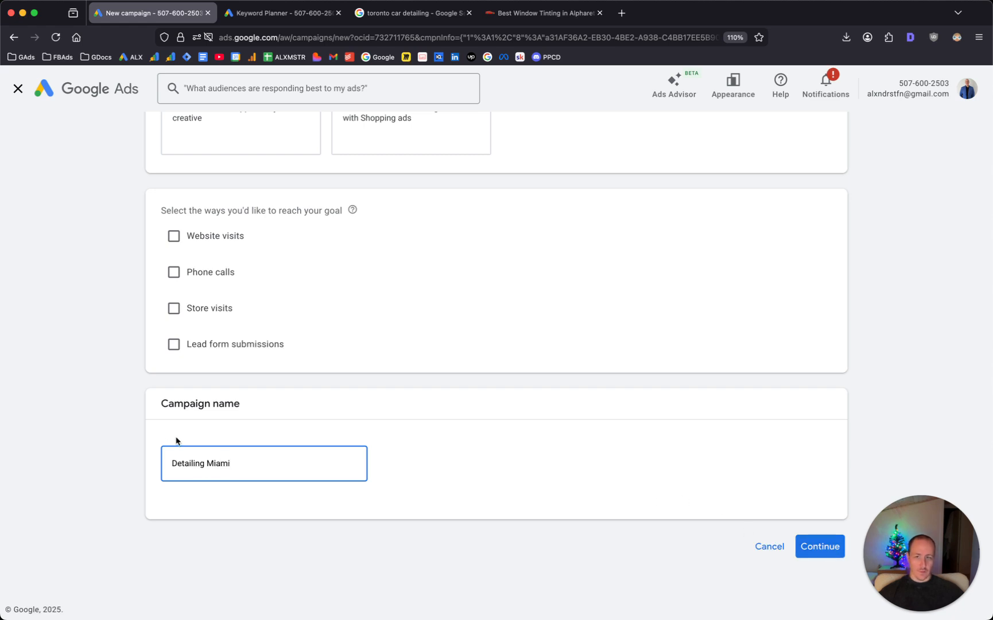
- Change the campaign name to "Detailing Atlanta" and start it as a new campaign instead of resuming a saved draft
double_click(216, 463)
text(Atla)
key(BackSpace)
text(lant)
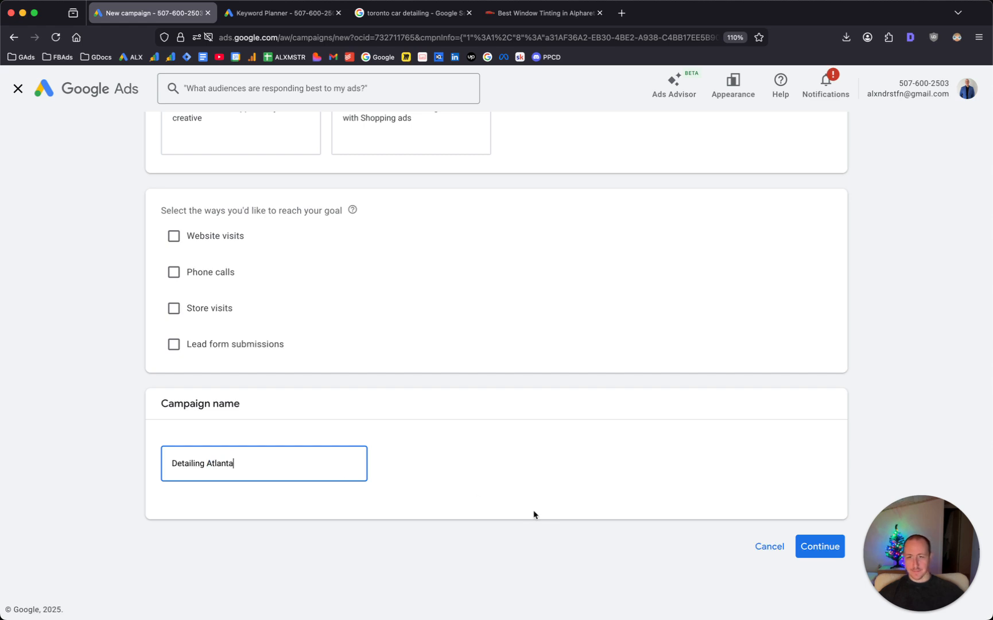
click(819, 546)
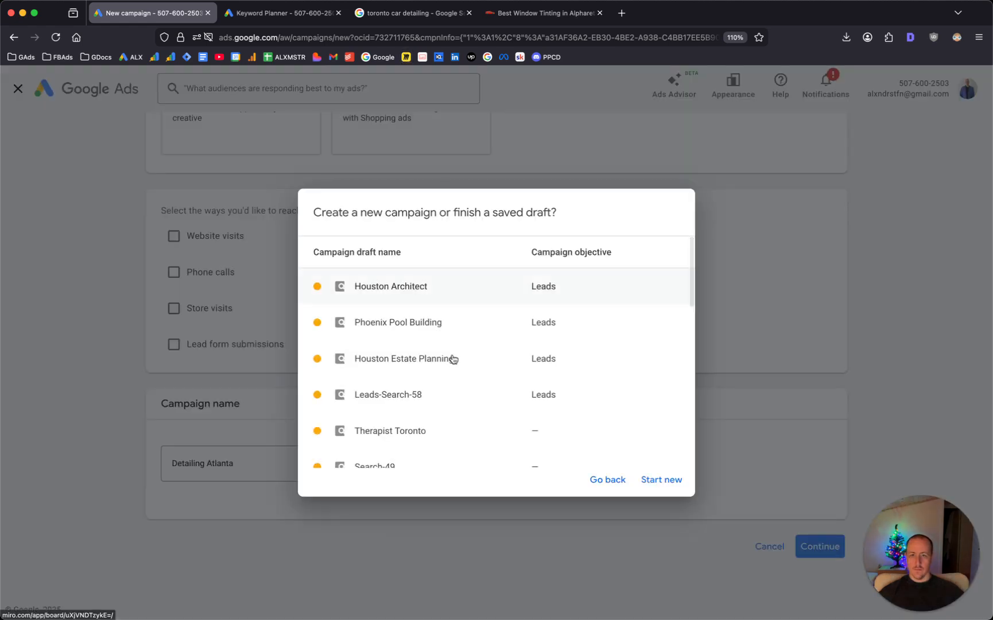
click(653, 481)
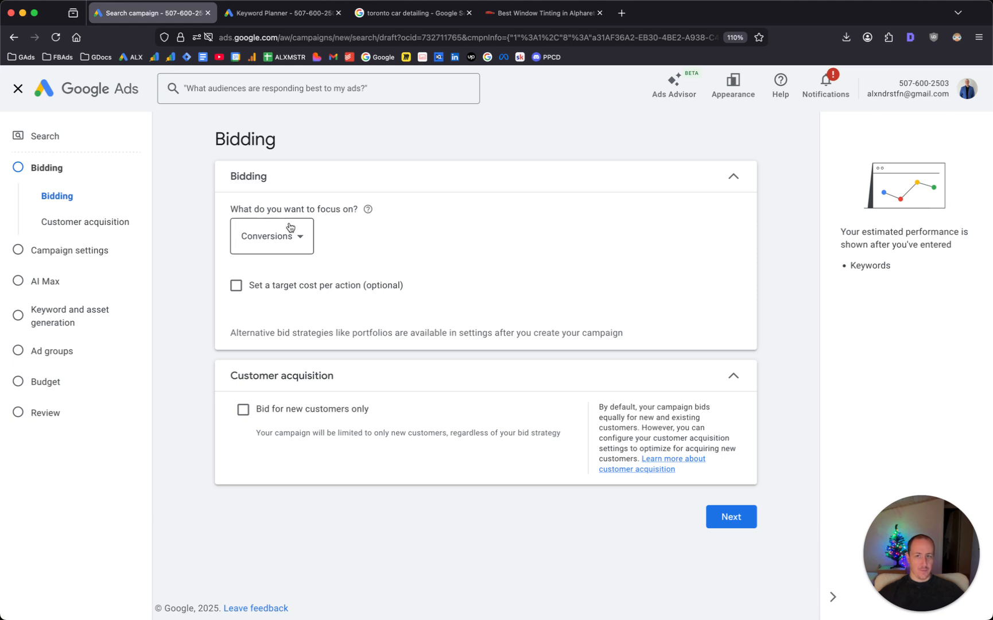
- Check the bidding focus options, keep Conversions and proceed to the campaign settings
click(272, 235)
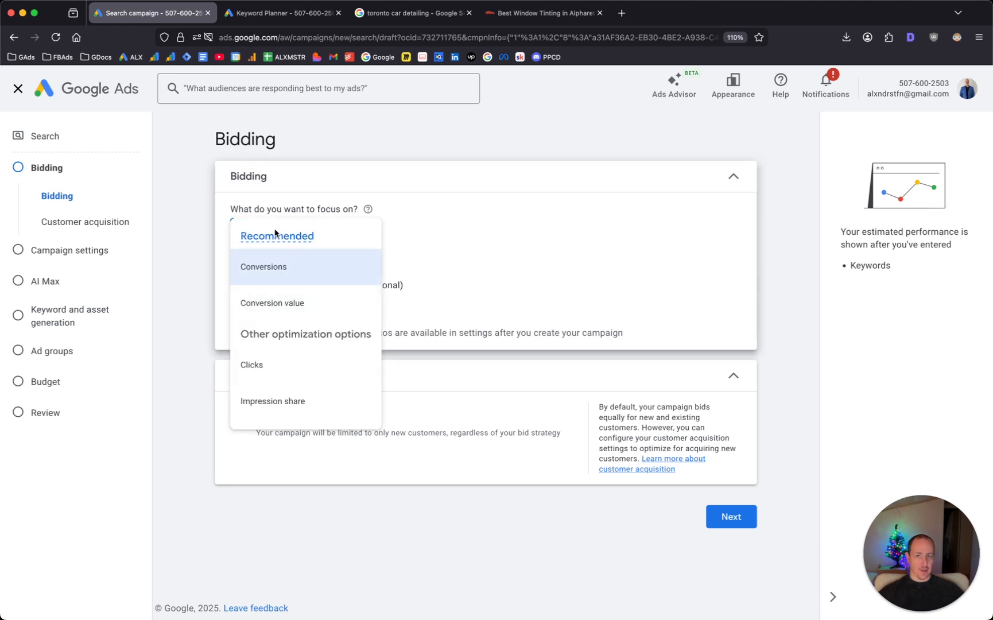
click(784, 373)
click(731, 517)
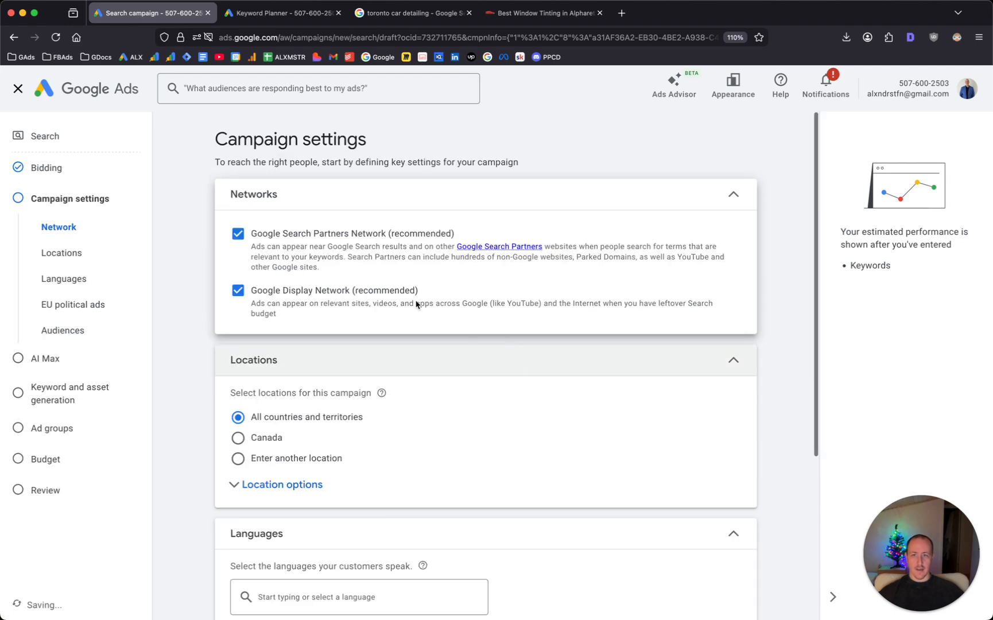
- Exclude the Google Display Network and Google Search Partners Network from the campaign, and hide the ads-not-running notice
click(237, 290)
click(238, 233)
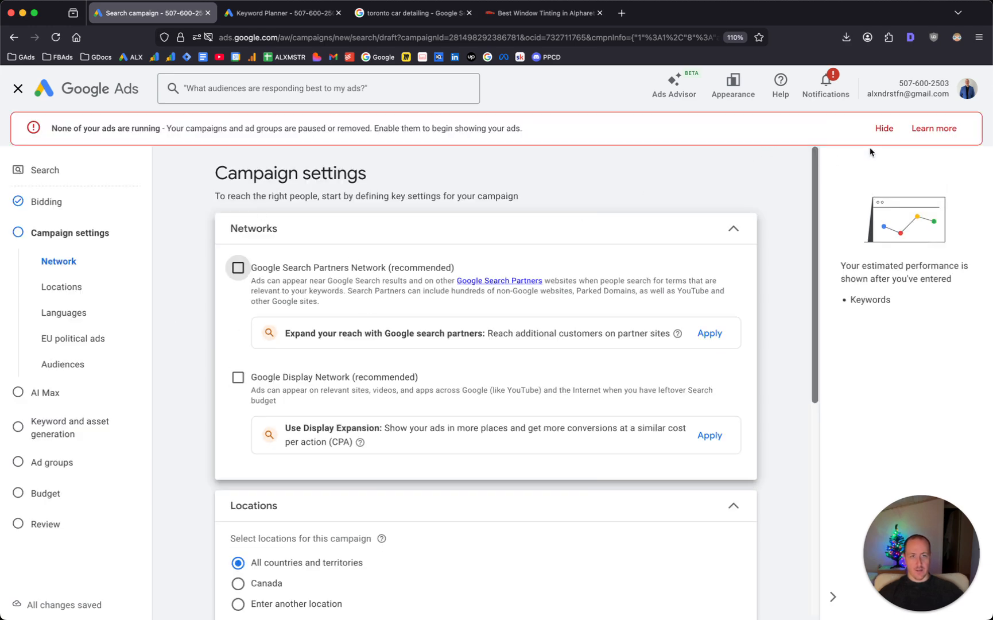
click(884, 128)
- Set location targeting to another location and limit it to Presence: people in or regularly in the included locations
scroll(531, 195, down, 3)
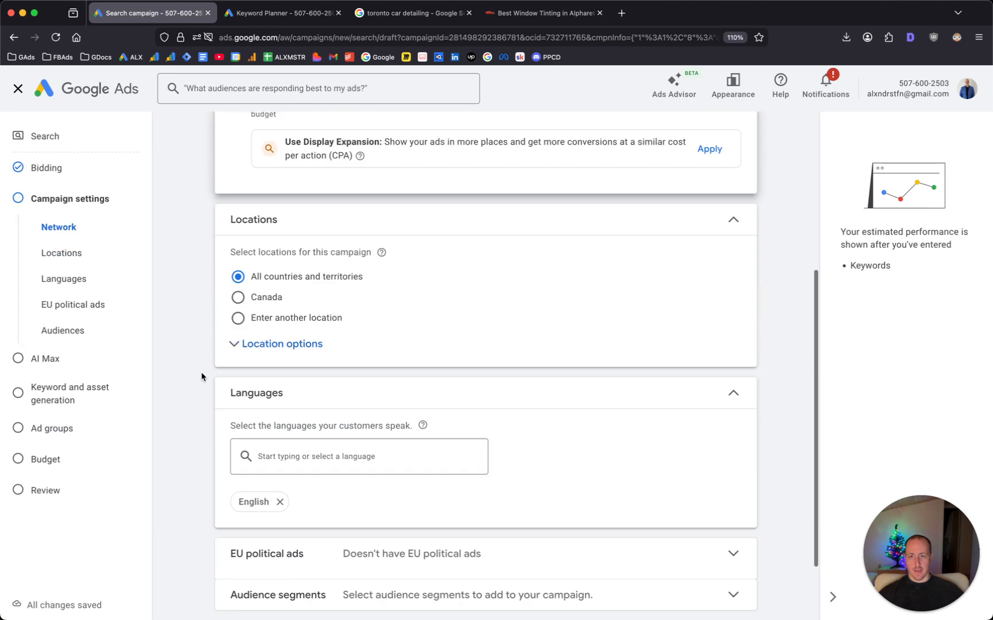
click(238, 317)
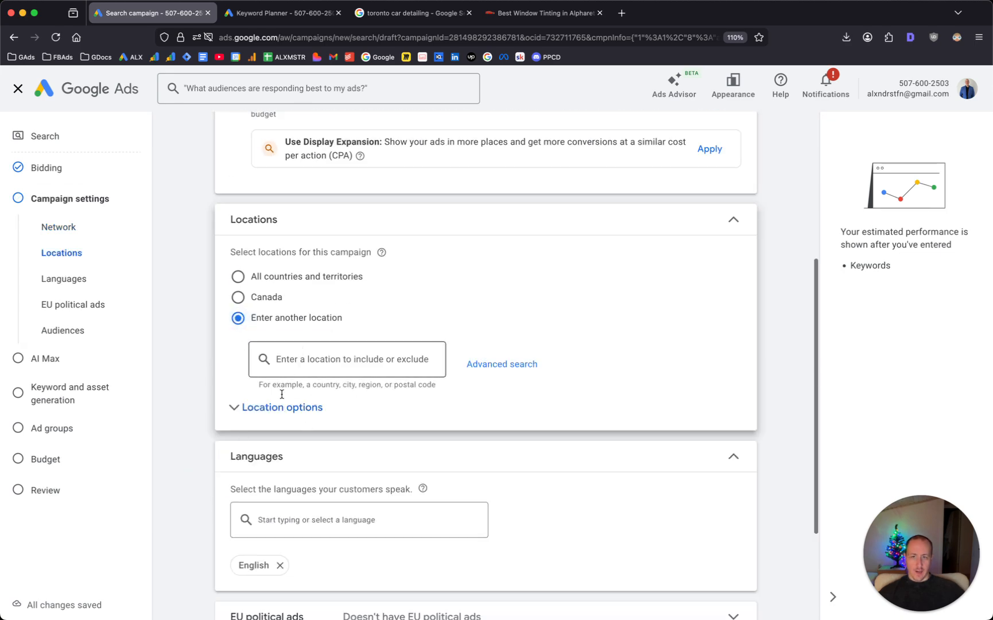
click(248, 408)
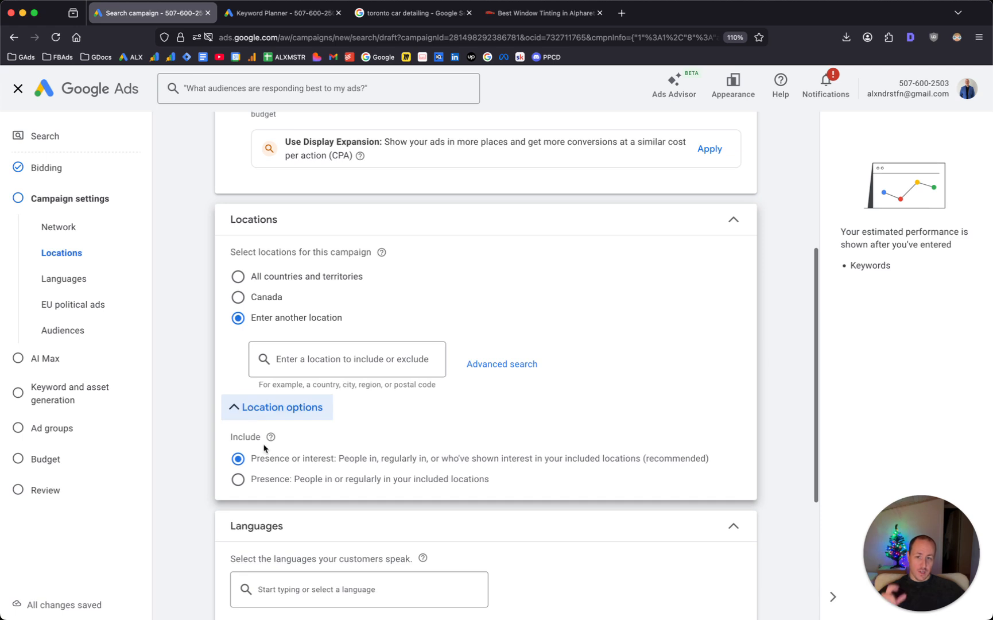
click(238, 481)
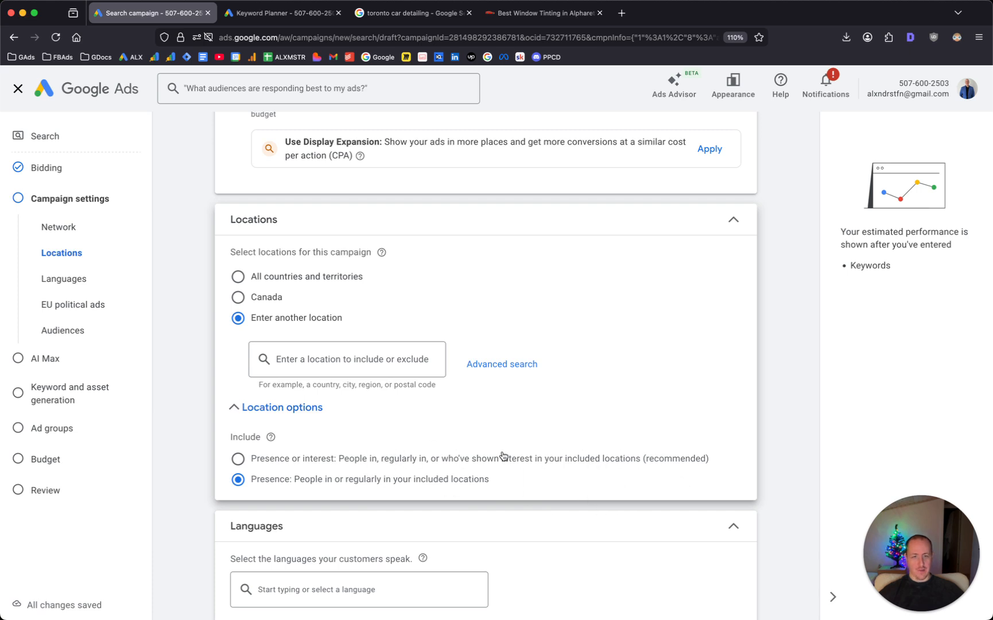
- Search for "atlanta" and include the city of Atlanta, Georgia, United States as a campaign location
click(368, 358)
text(atlanta)
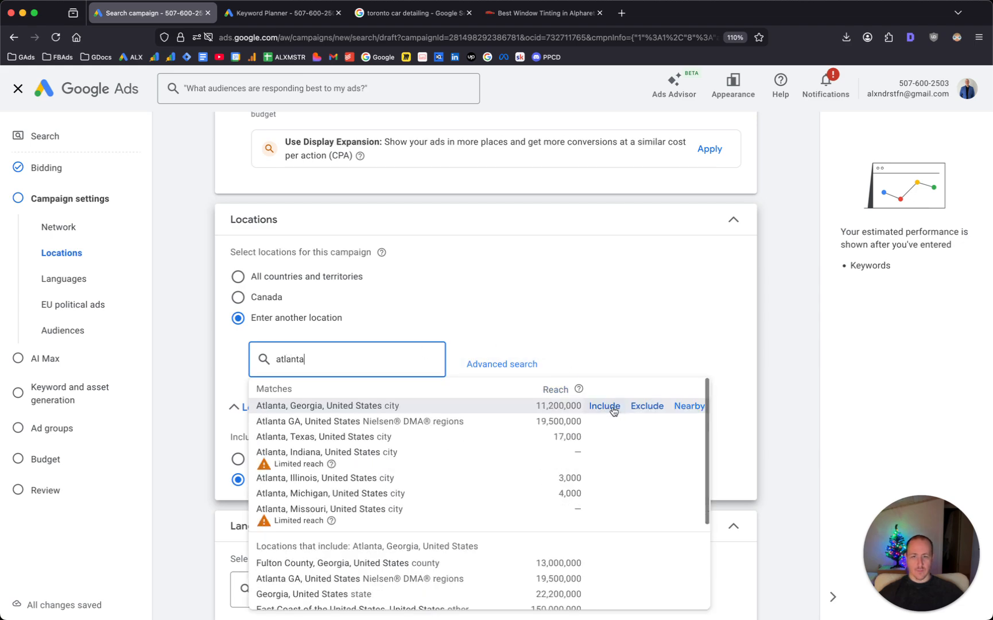
click(612, 407)
scroll(594, 399, down, 4)
scroll(581, 404, up, 5)
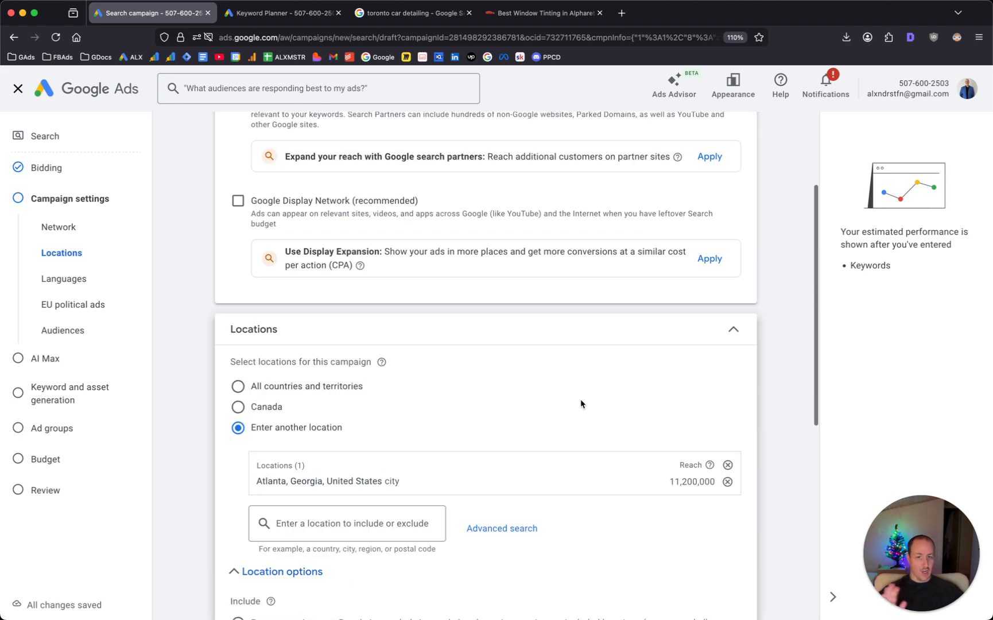
- Open the advanced location search and examine the boundary of the Atlanta target area on the map
scroll(441, 390, down, 3)
click(503, 388)
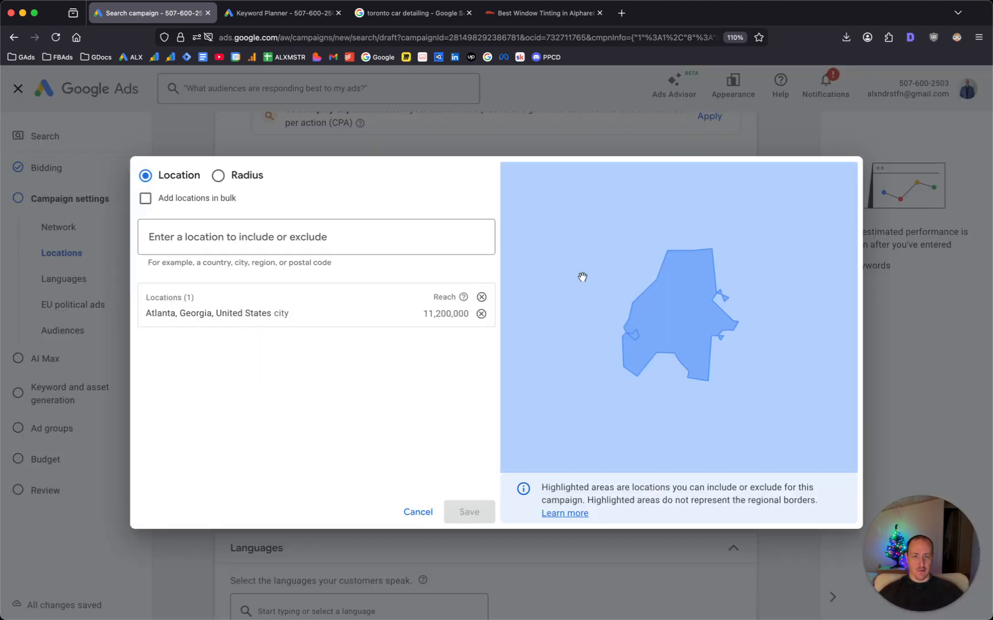
scroll(739, 313, down, 2)
scroll(745, 314, up, 3)
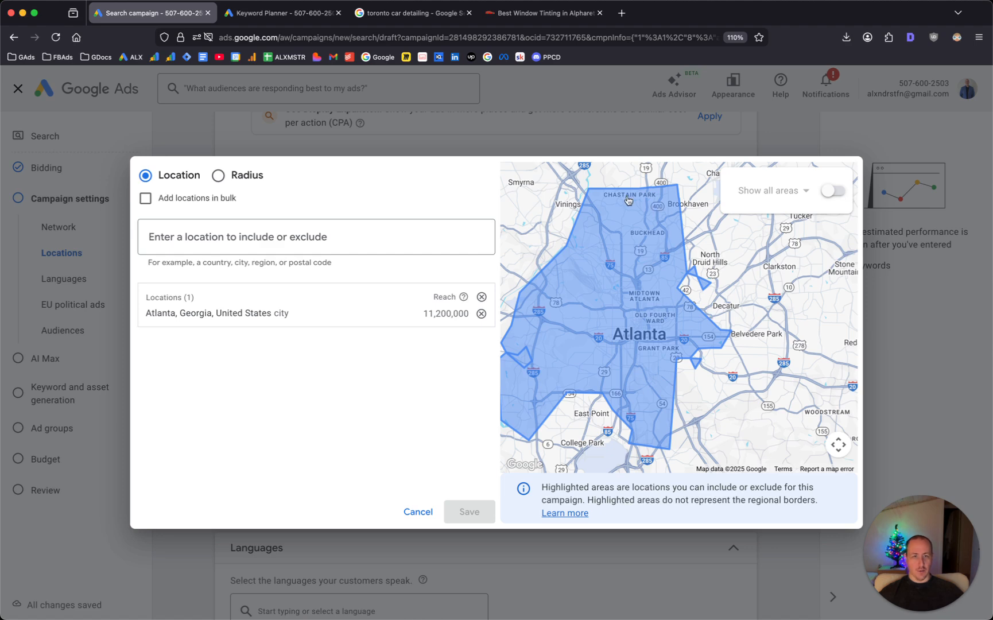
drag(514, 419, 575, 411)
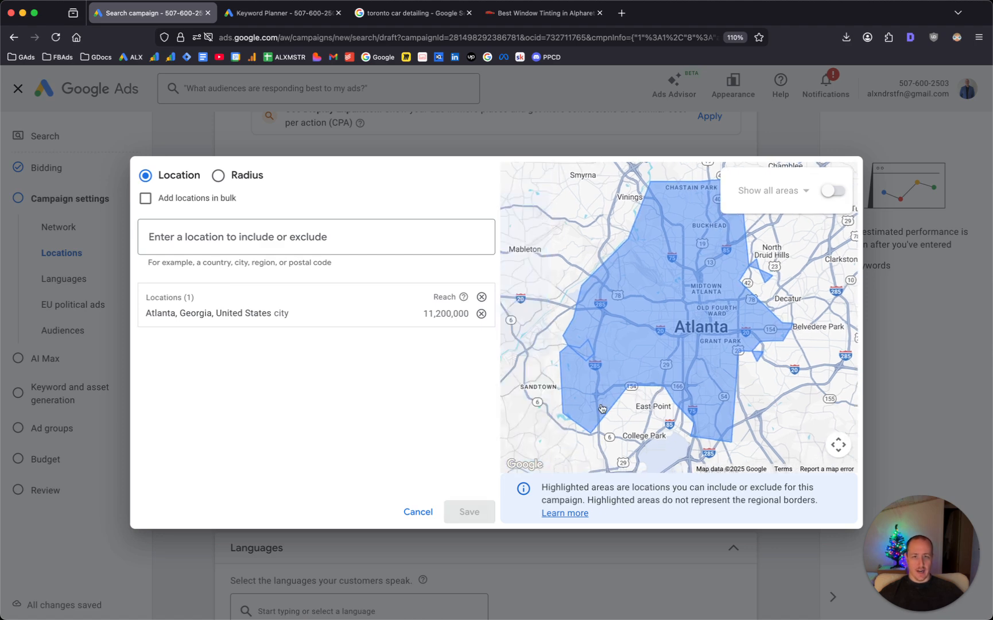
scroll(575, 412, up, 5)
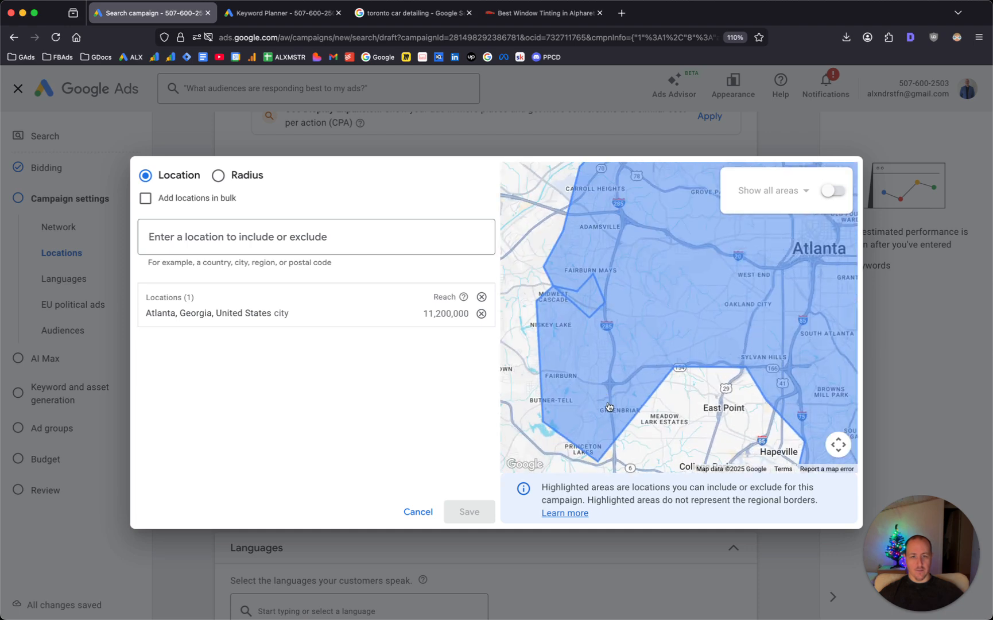
scroll(591, 412, down, 3)
drag(702, 363, 679, 374)
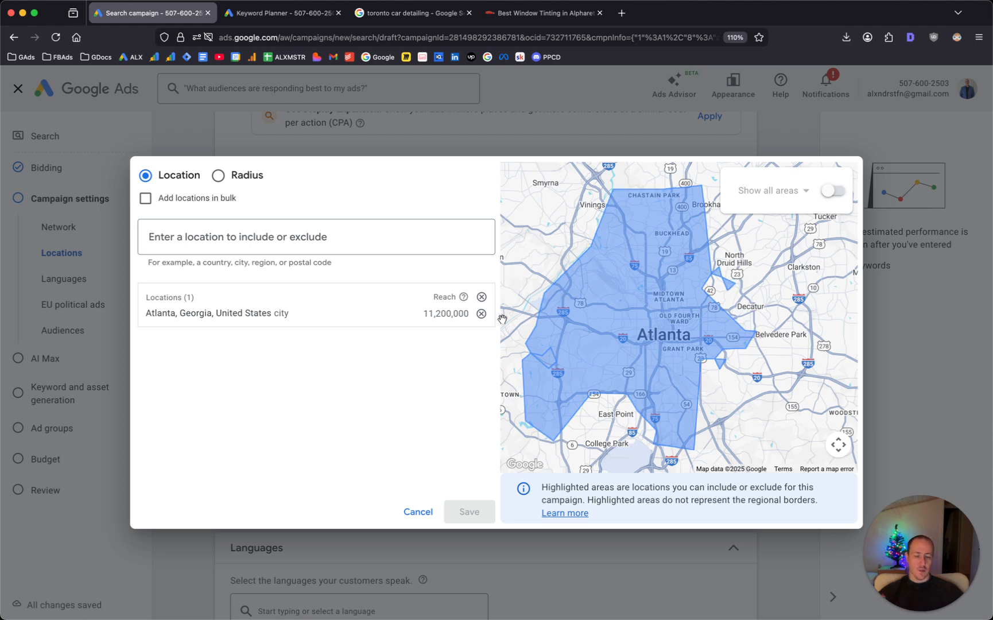
- Remove the Atlanta city location and switch to radius targeting with a radius of 5 mi
click(481, 313)
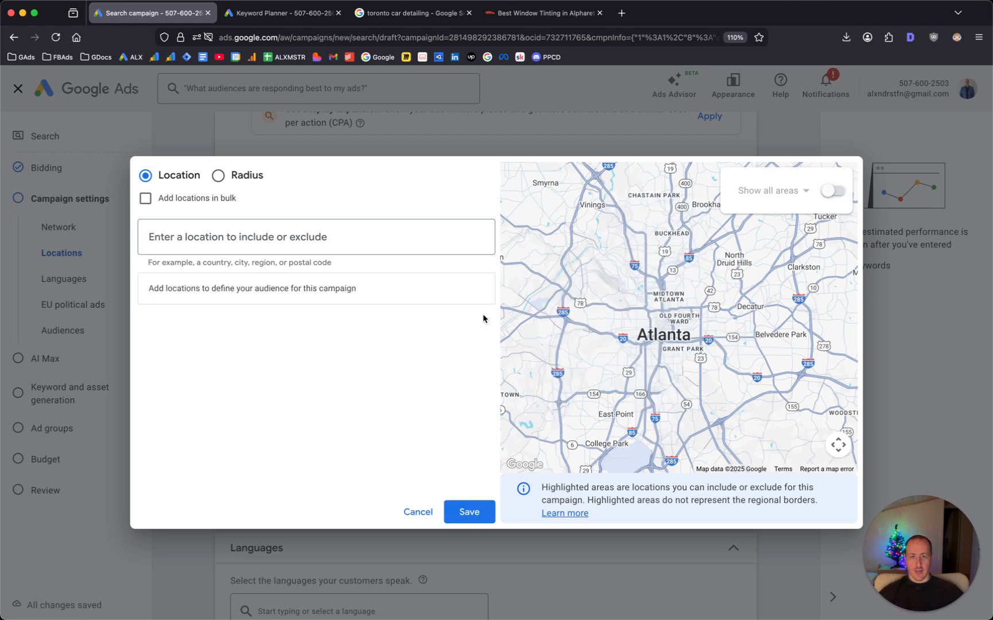
click(219, 175)
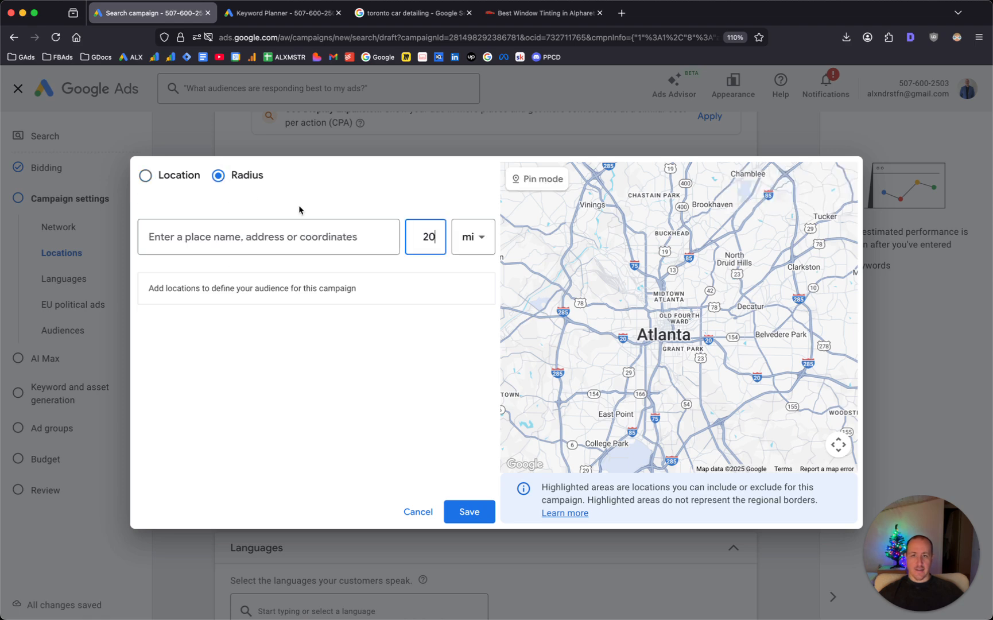
key(BackSpace)
key(BackSpace)
text(5)
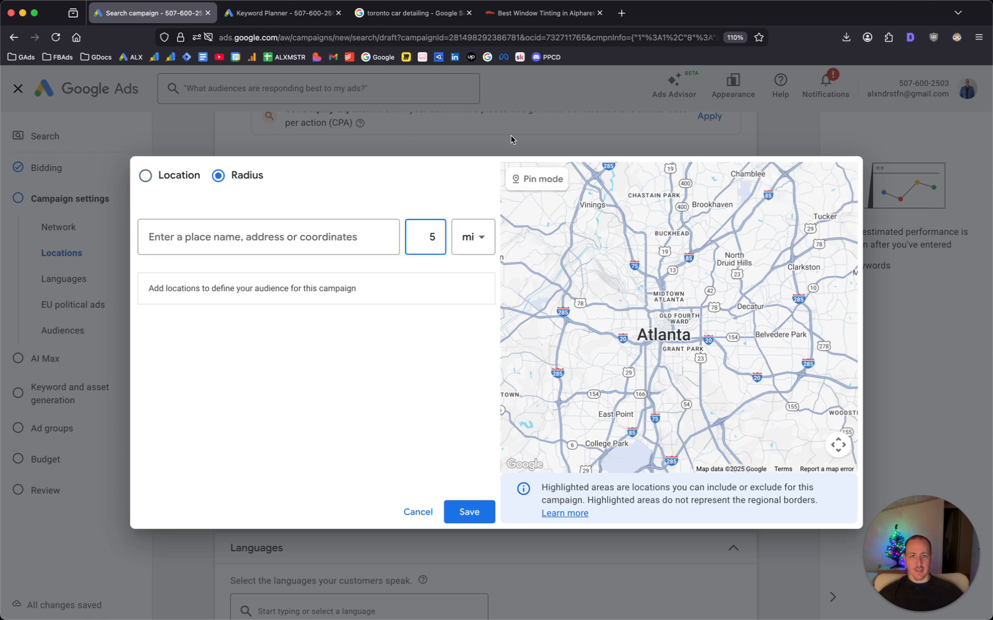
- Pin a point just west of downtown Atlanta on the map, include the 5 mi radius around it and save the locations
click(539, 179)
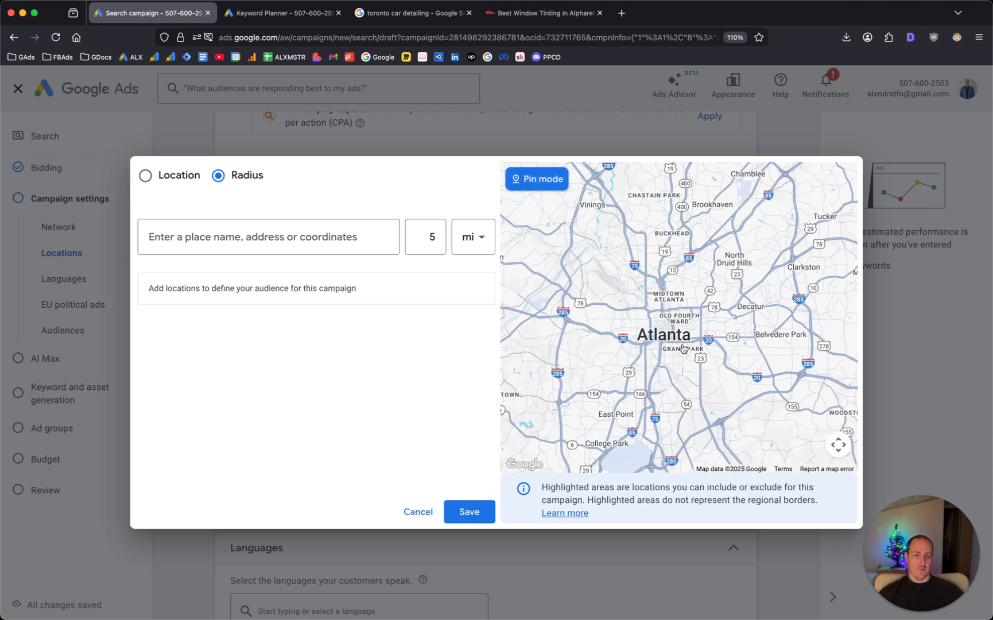
scroll(607, 323, up, 2)
scroll(606, 327, up, 2)
click(649, 342)
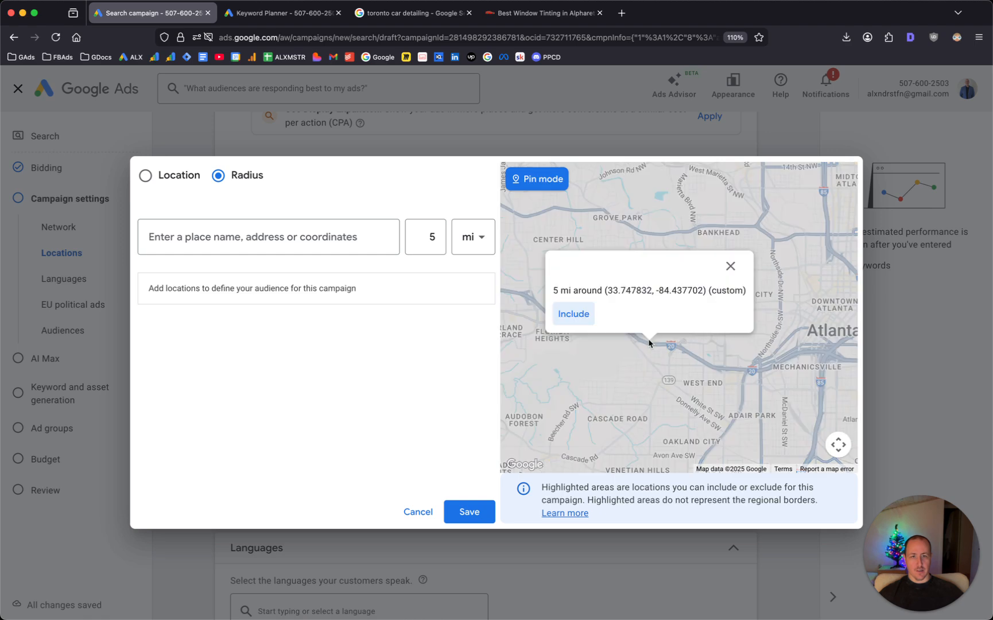
click(560, 323)
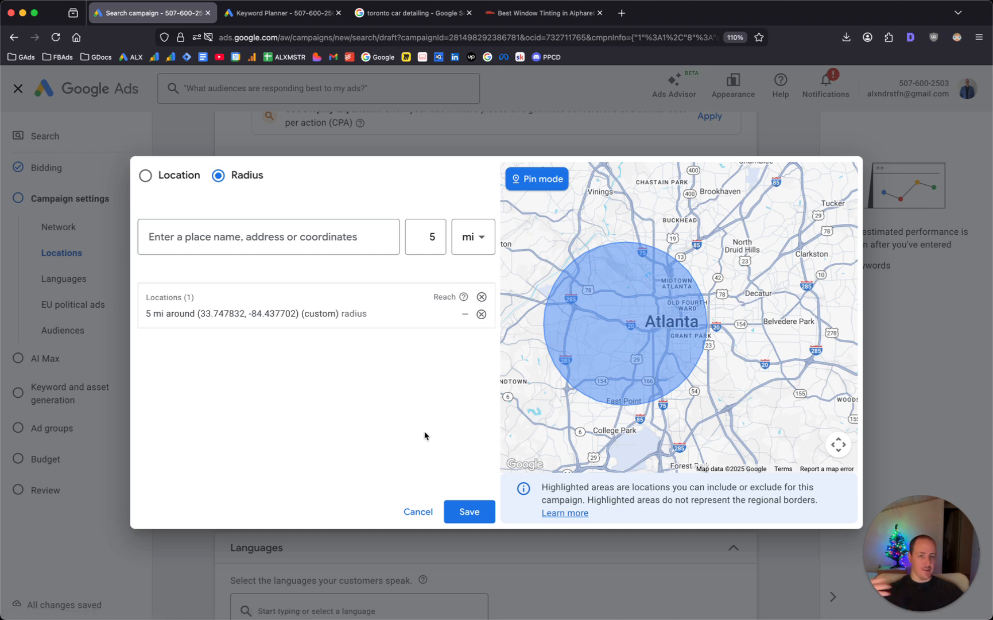
click(469, 513)
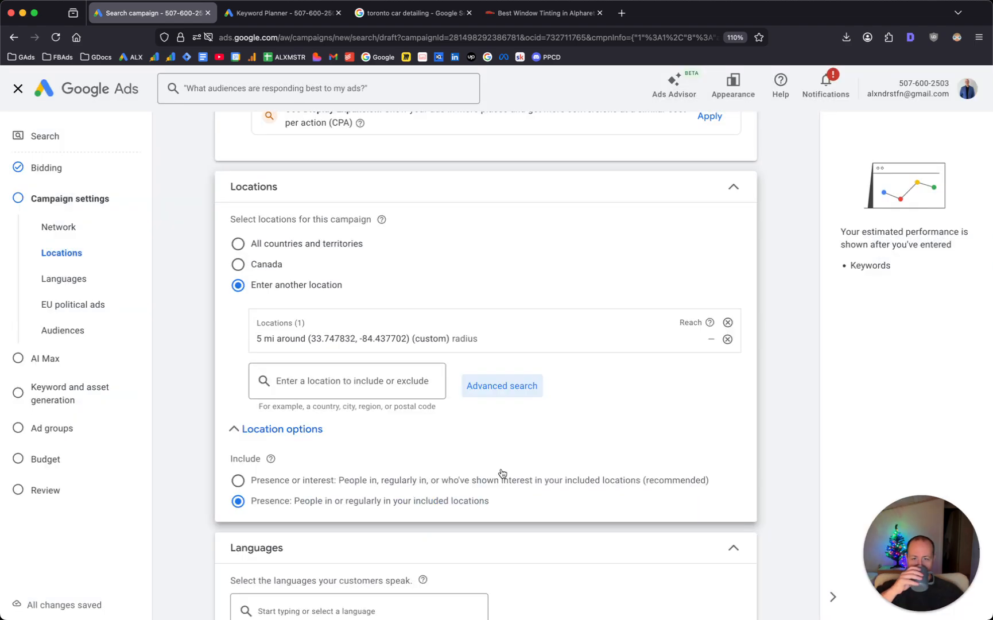
- Expand the campaign's audience segments and search them for "detailing"
scroll(477, 434, down, 5)
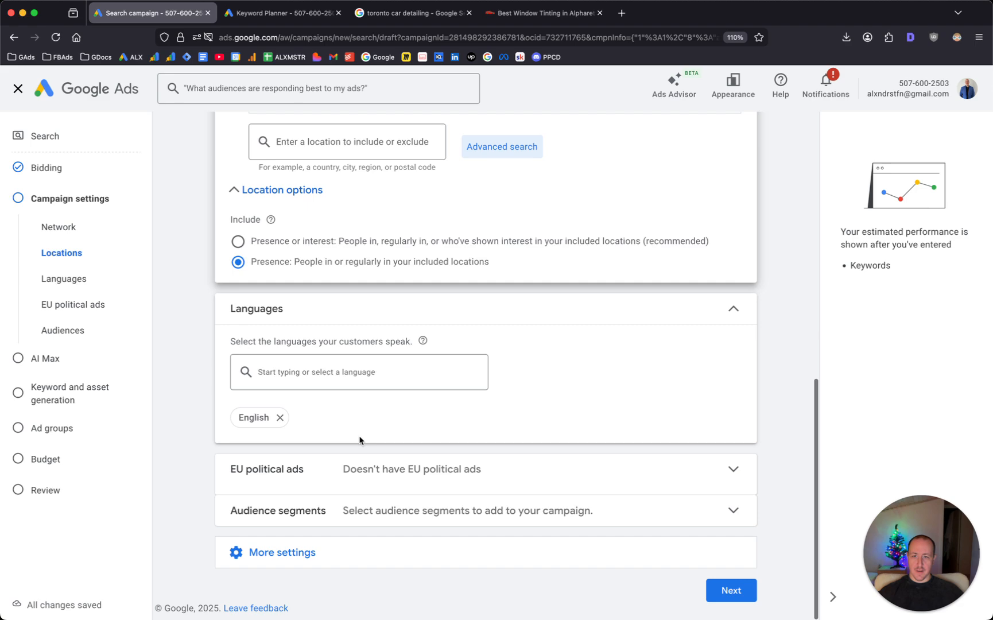
click(459, 508)
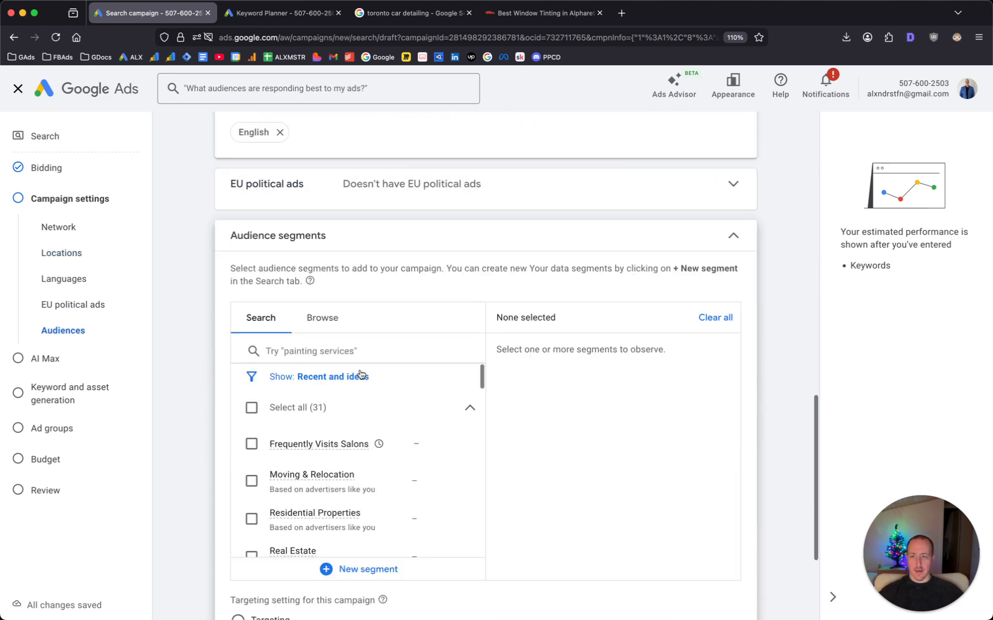
click(325, 360)
text(detailing)
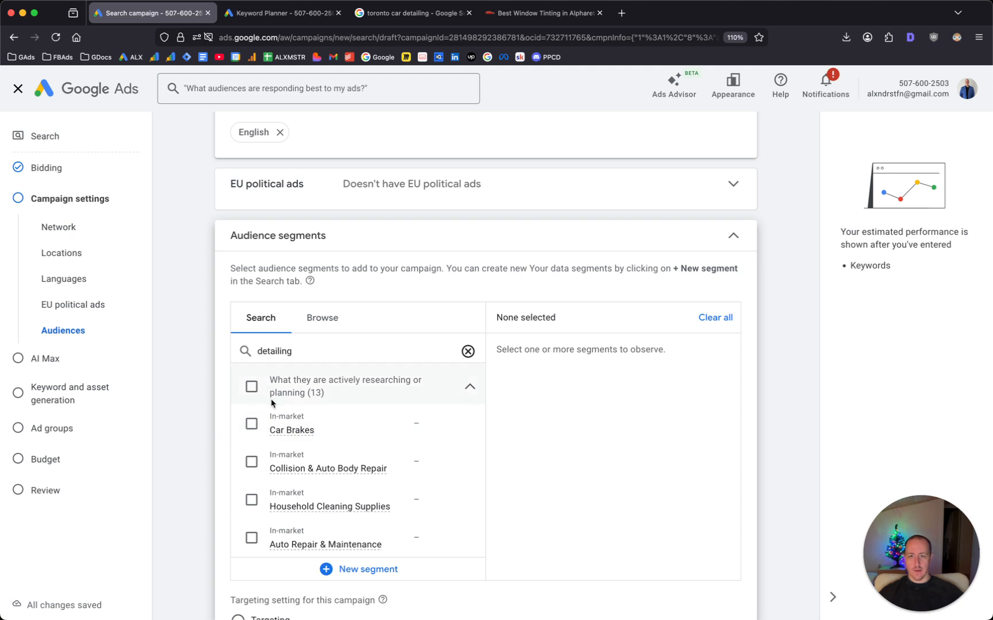
- Add the in-market segments Auto Repair & Maintenance, Auto Parts & Accessories, Auto Interior Parts & Accessories and Auto Exterior Parts & Accessories
scroll(259, 413, down, 3)
click(251, 421)
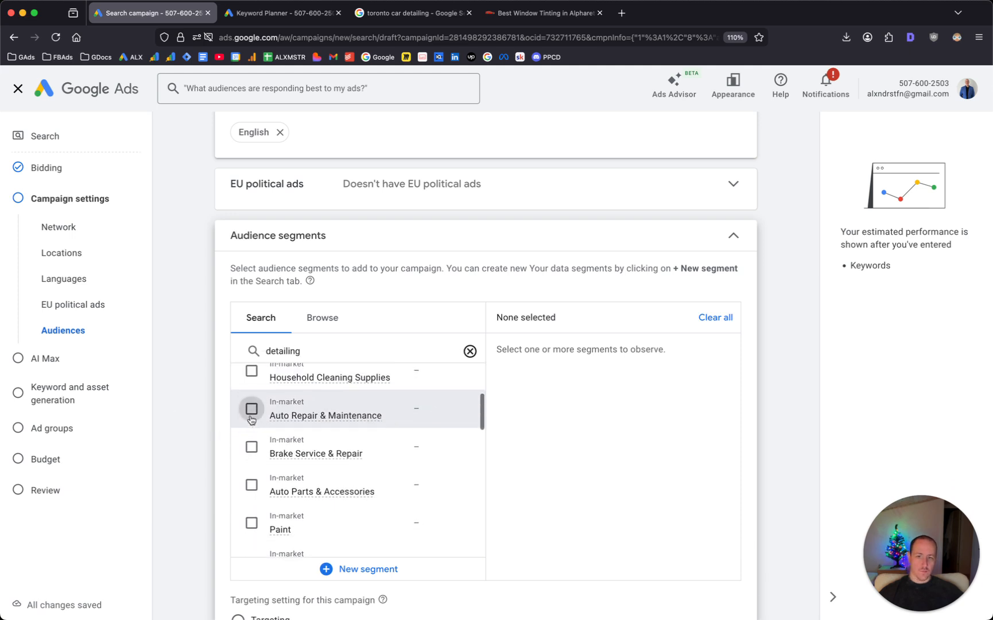
scroll(250, 428, down, 1)
click(251, 464)
scroll(256, 468, down, 1)
scroll(256, 469, down, 1)
click(252, 476)
scroll(254, 477, down, 1)
click(251, 477)
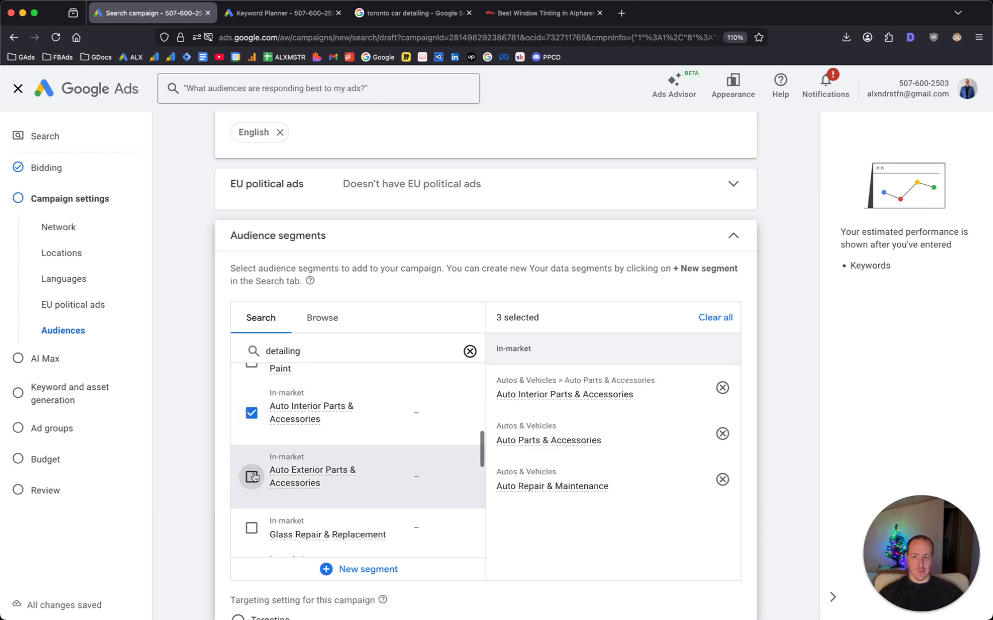
- Add the Auto Enthusiasts affinity segment and review the list of selected audience segments
scroll(255, 477, down, 2)
scroll(303, 476, down, 1)
scroll(432, 410, down, 2)
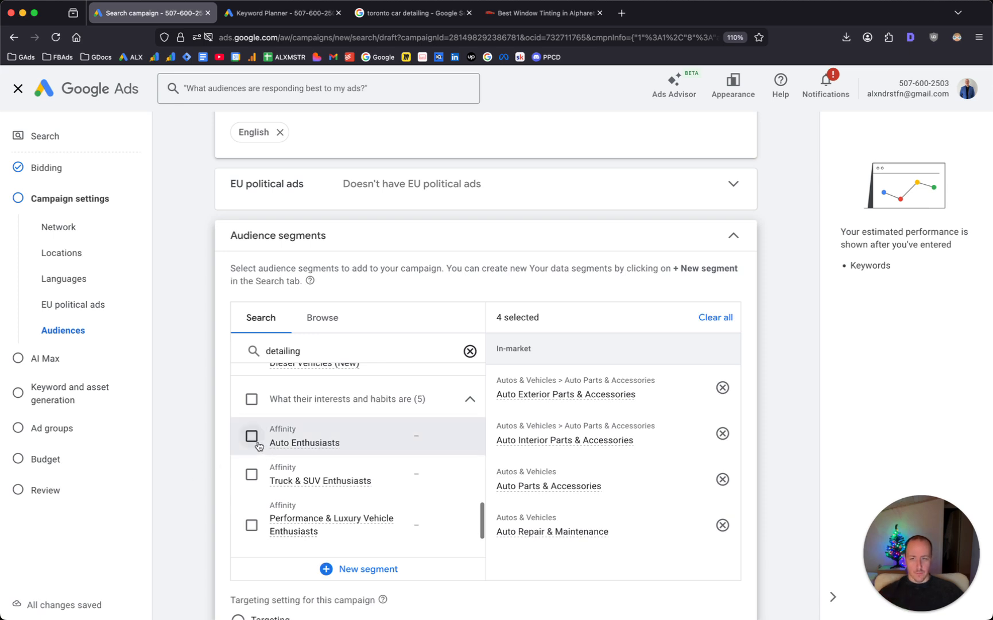
click(251, 436)
scroll(281, 476, down, 1)
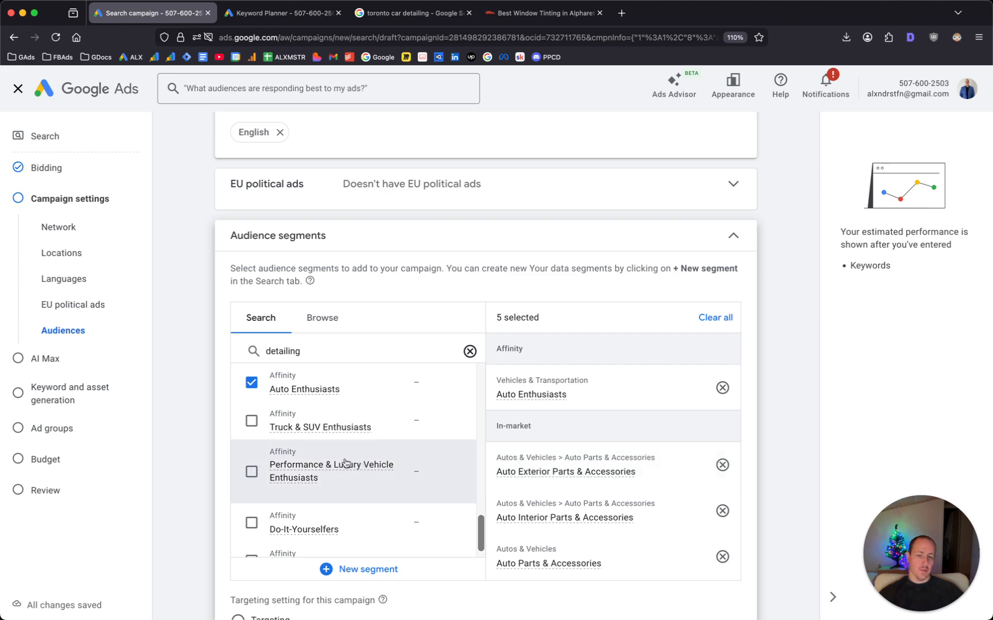
scroll(574, 448, down, 1)
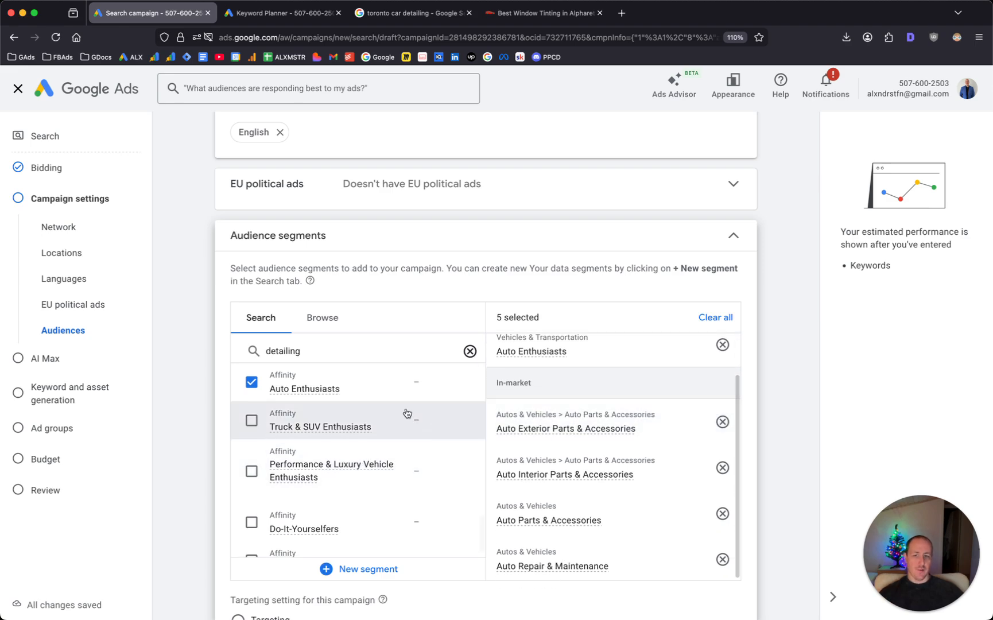
scroll(379, 454, down, 2)
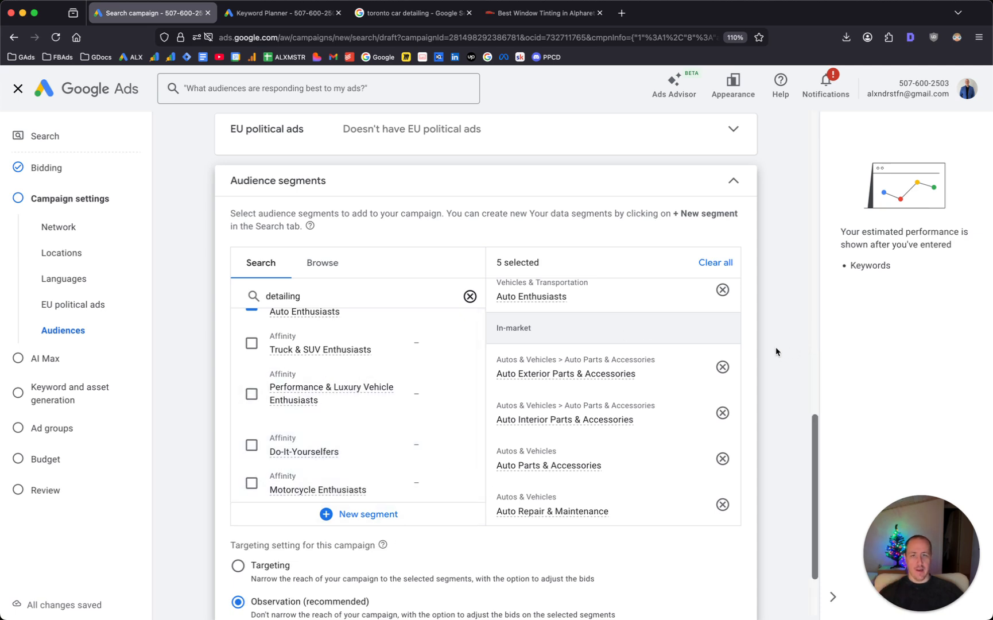
- Reveal the additional campaign settings and open the start and end dates
scroll(696, 315, down, 2)
click(338, 548)
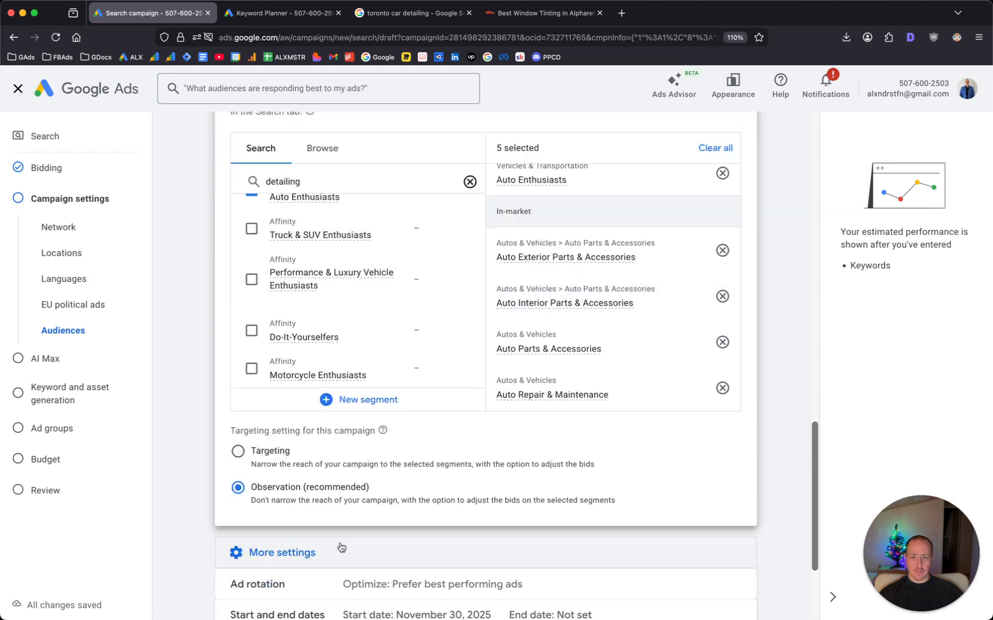
scroll(439, 536, down, 2)
click(401, 476)
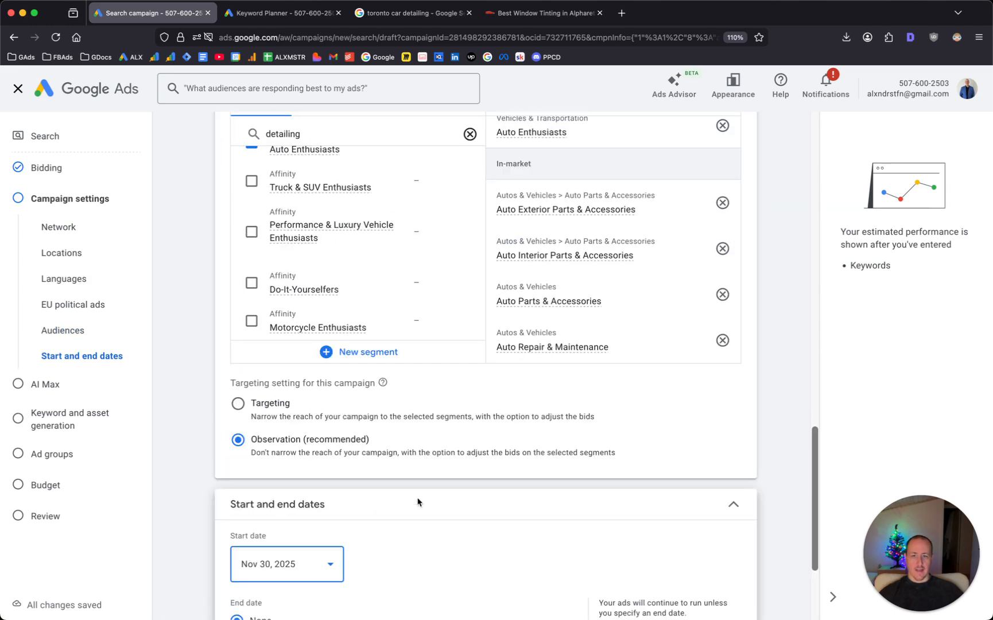
- Set the campaign's ad rotation to "Do not optimize: Rotate ads indefinitely"
click(419, 550)
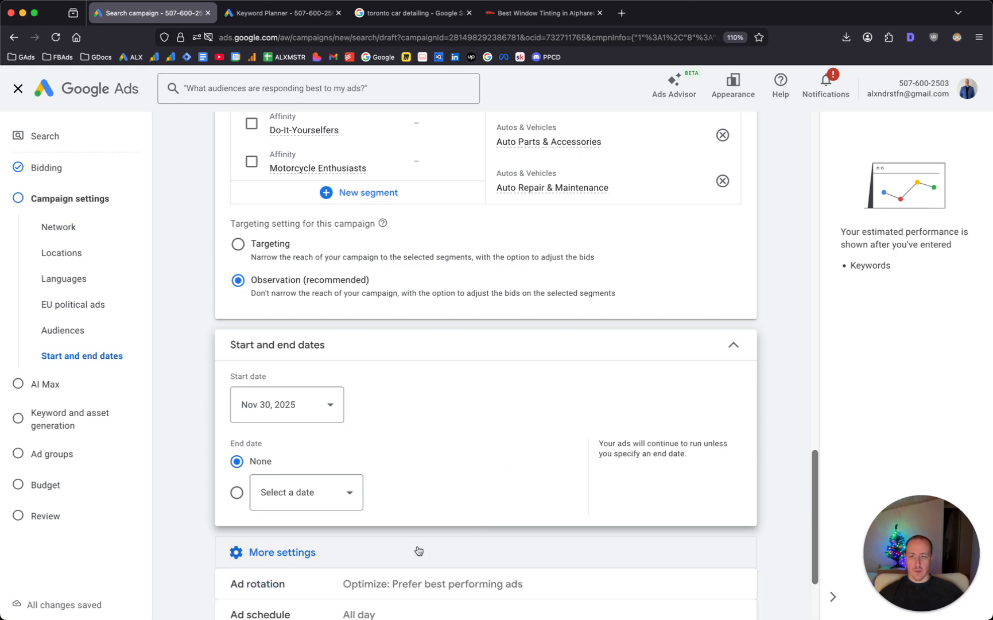
scroll(475, 497, down, 2)
click(414, 463)
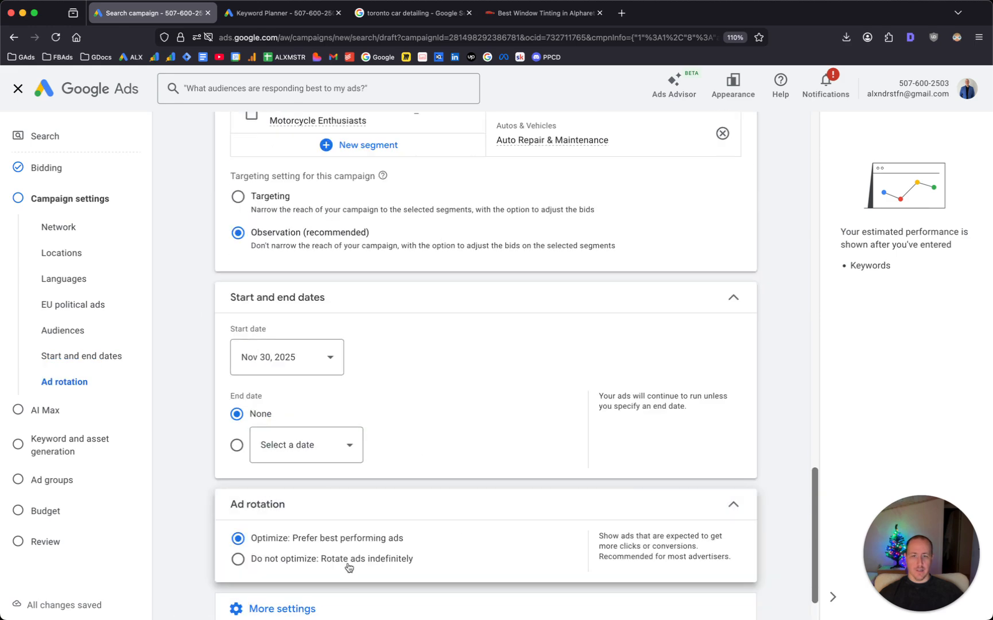
click(339, 564)
scroll(277, 558, down, 2)
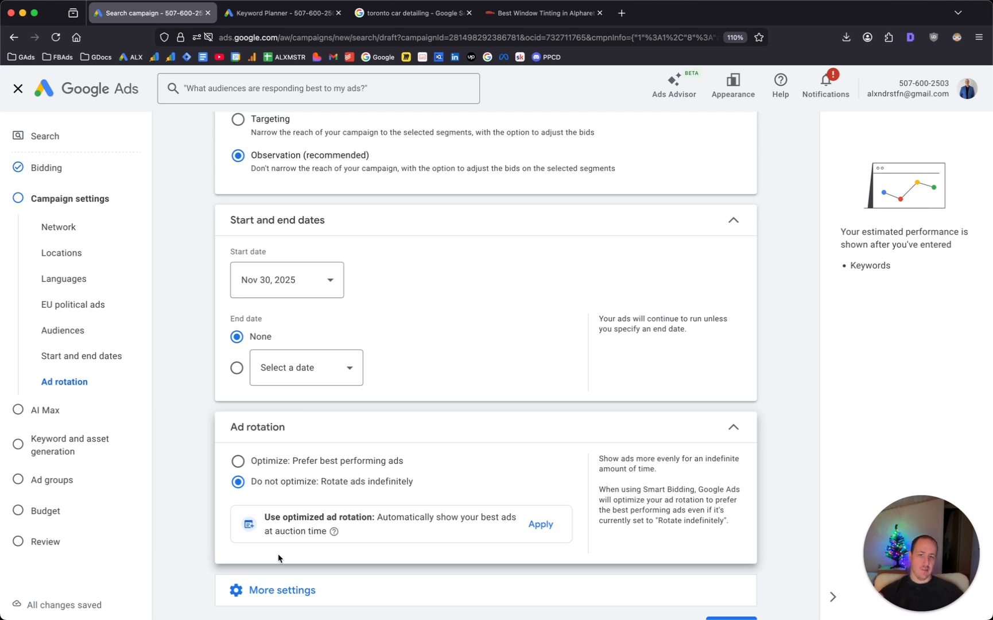
- Check the campaign URL options among the additional settings and collapse them again
scroll(237, 459, down, 1)
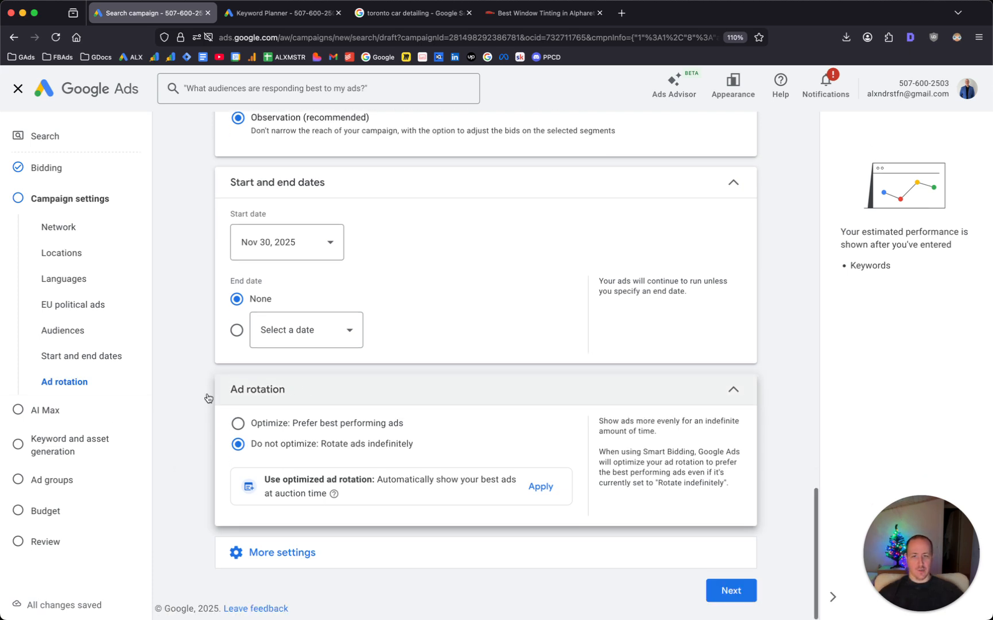
click(333, 551)
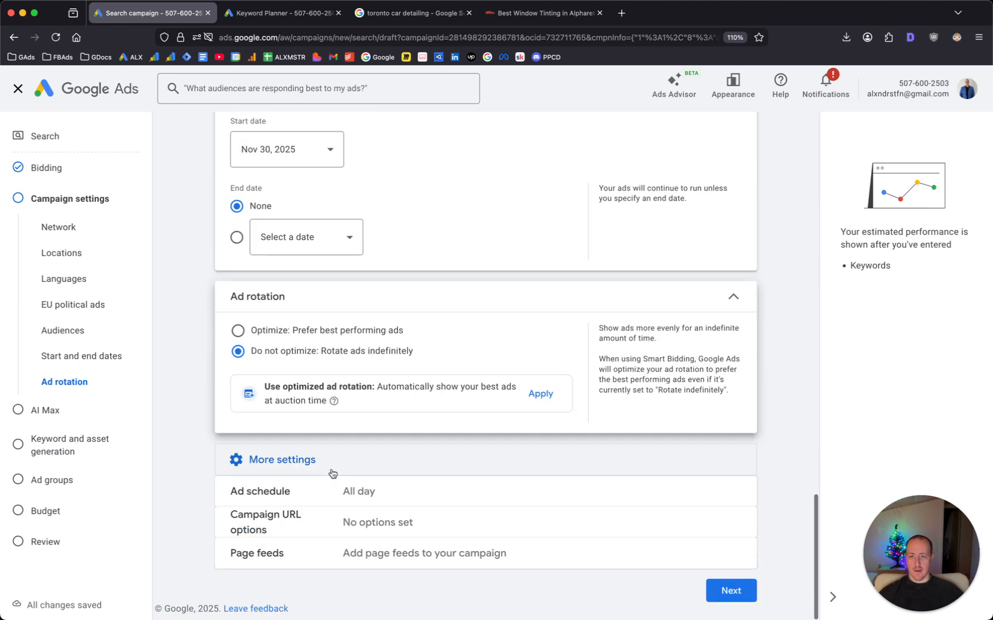
click(425, 512)
scroll(426, 501, down, 5)
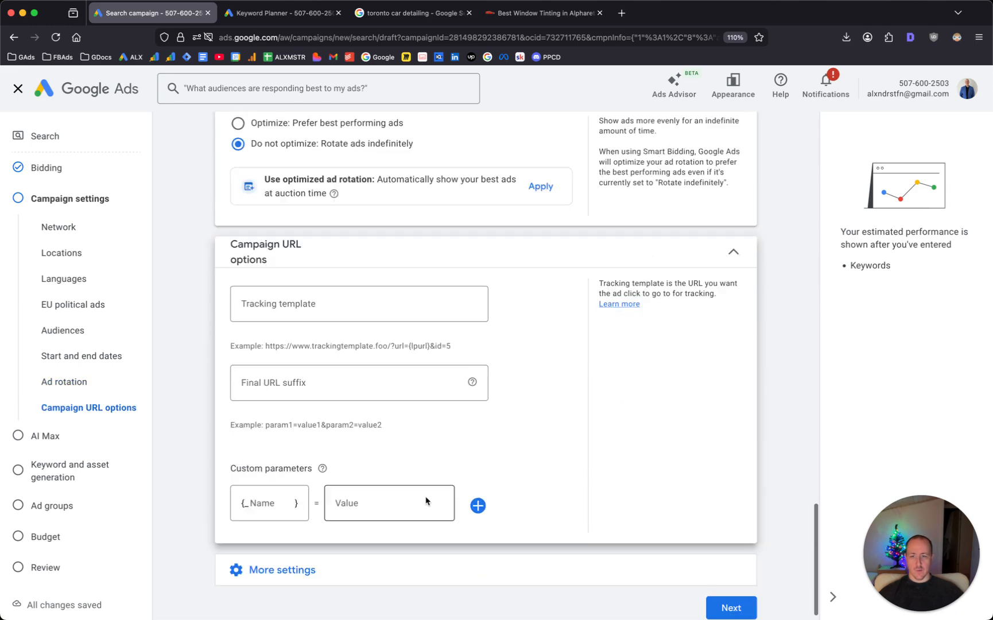
click(728, 244)
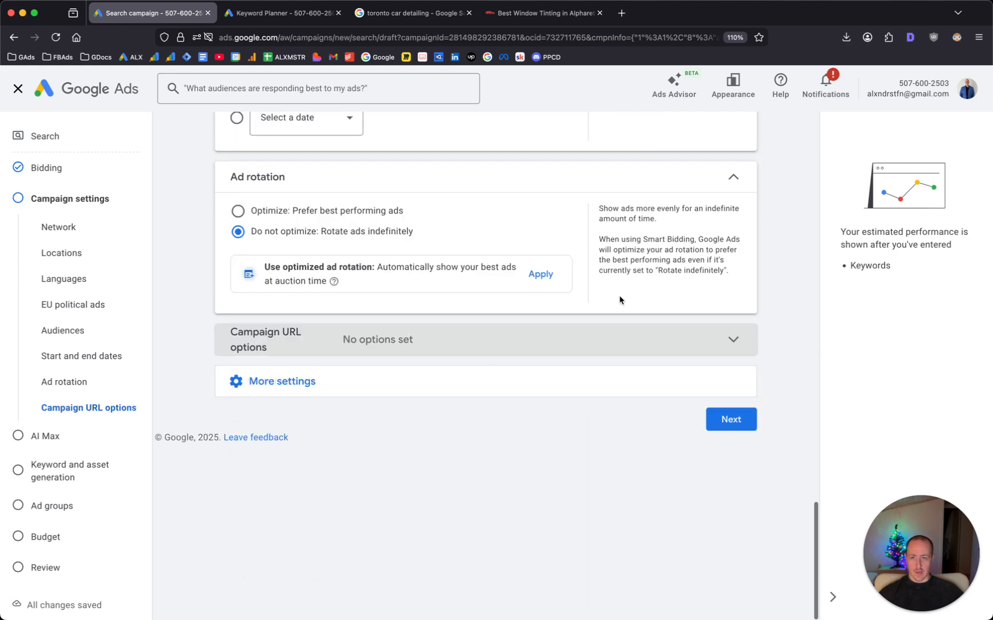
- Open the ad schedule and set its start time to 09:00 for all days
click(437, 390)
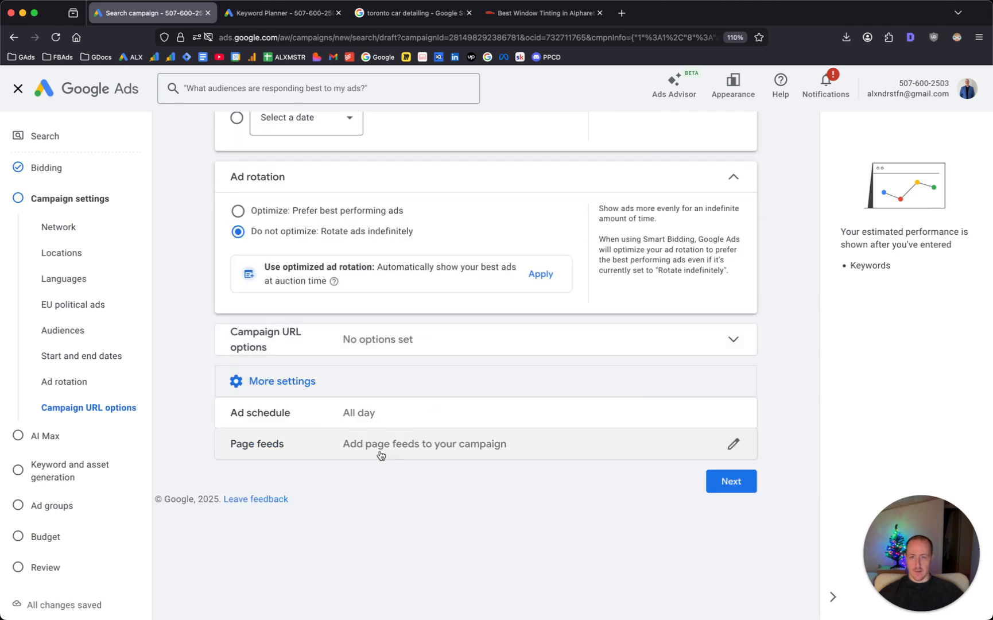
click(422, 425)
click(280, 418)
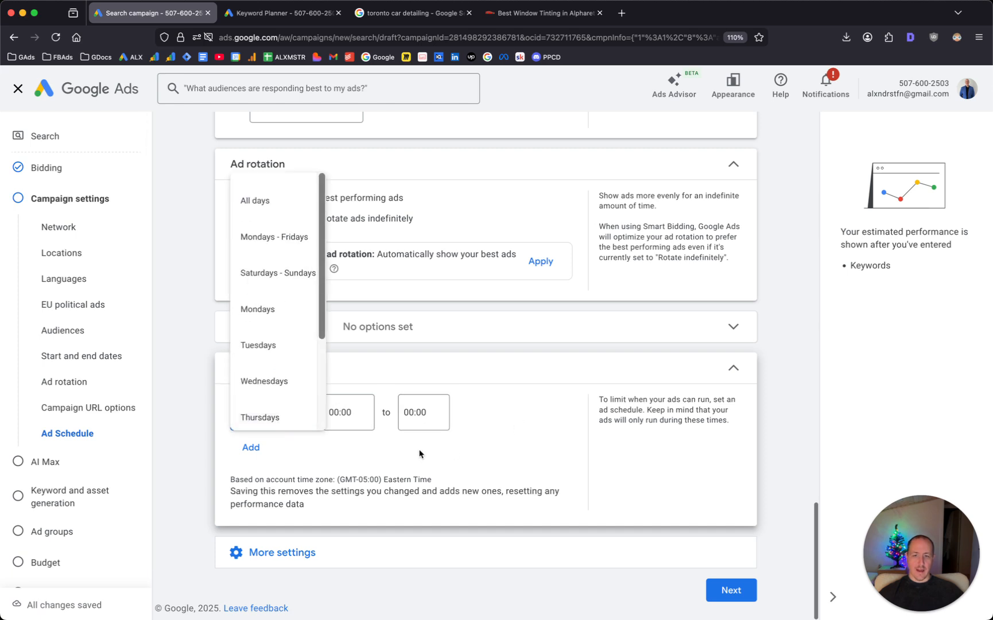
click(347, 410)
scroll(339, 355, down, 4)
scroll(340, 354, down, 10)
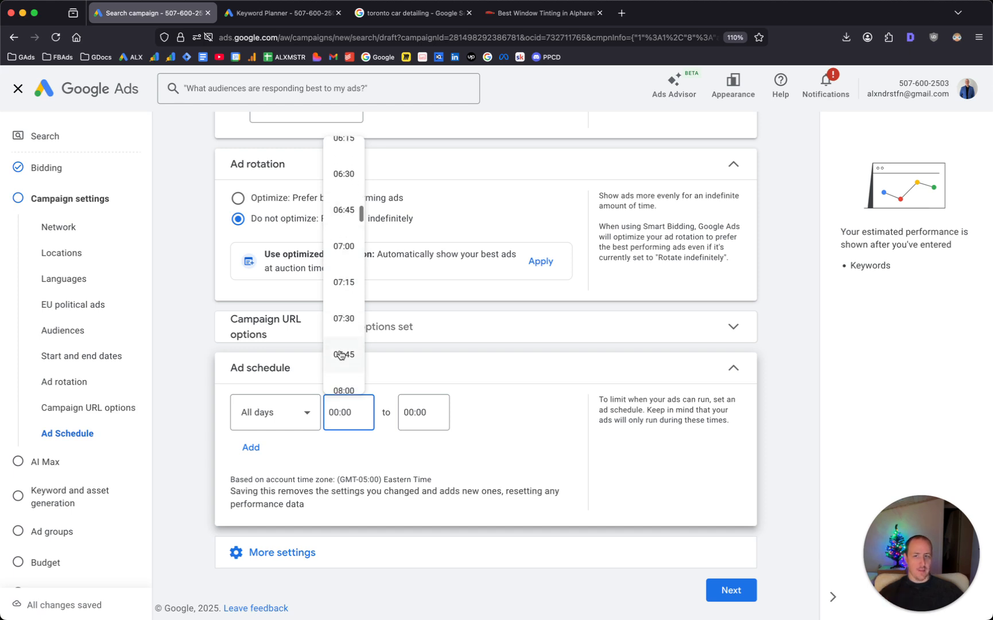
scroll(340, 353, down, 4)
scroll(341, 351, up, 1)
click(343, 326)
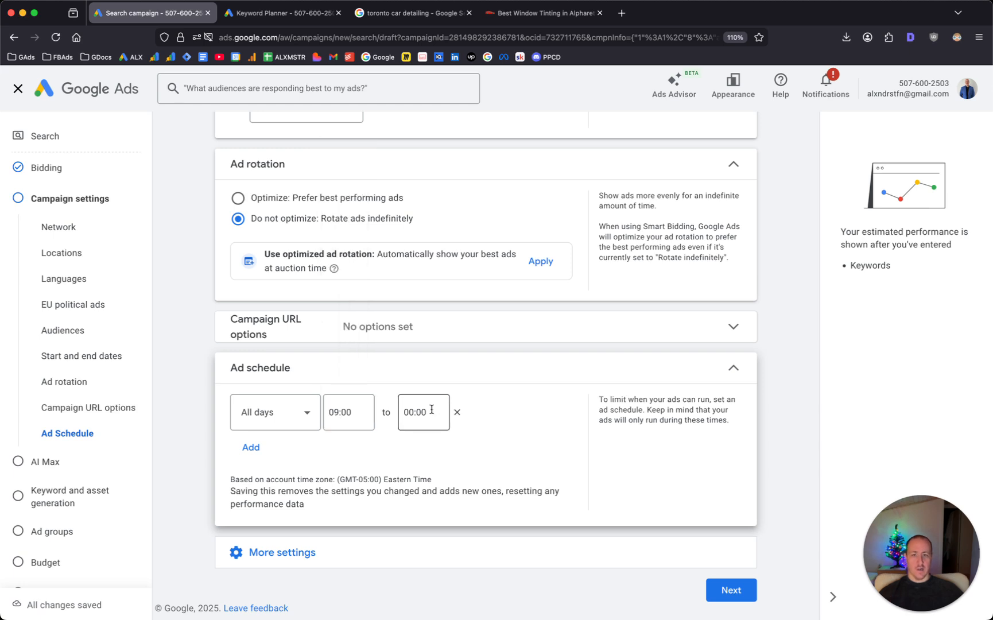
- Set the end time of the all-days ad schedule to 19:00
click(433, 408)
scroll(428, 337, down, 10)
scroll(428, 337, down, 20)
scroll(409, 339, down, 4)
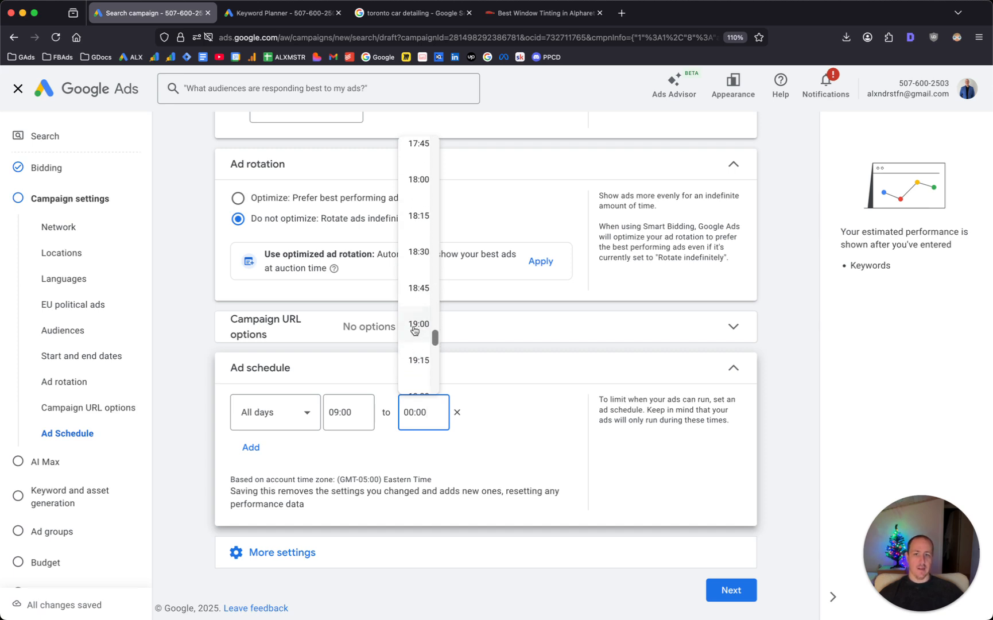
click(416, 324)
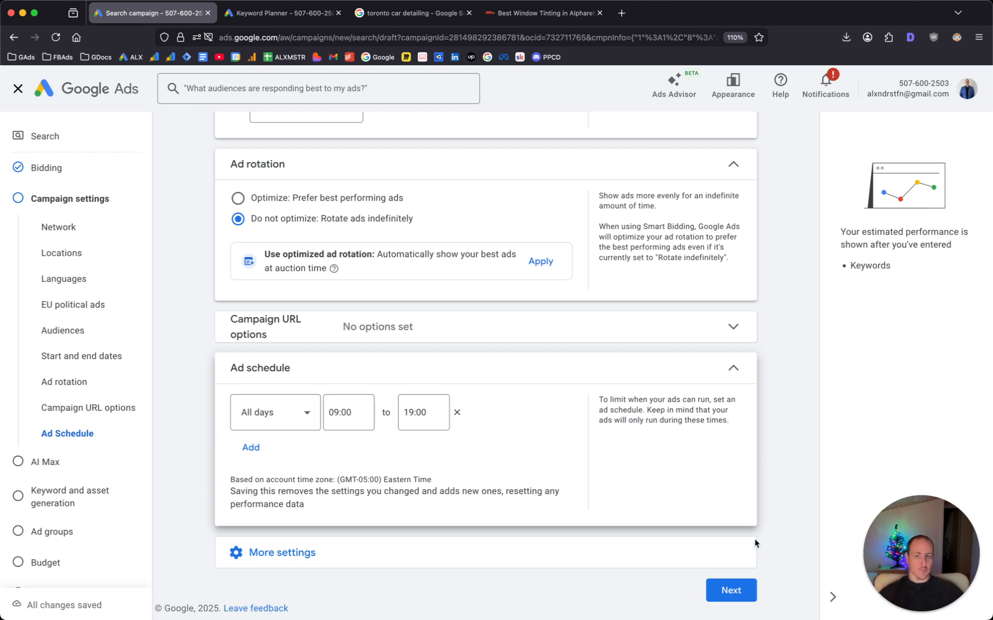
- Continue to the ad groups with AI Max left off and keyword and asset generation skipped, and close the support chat
click(744, 597)
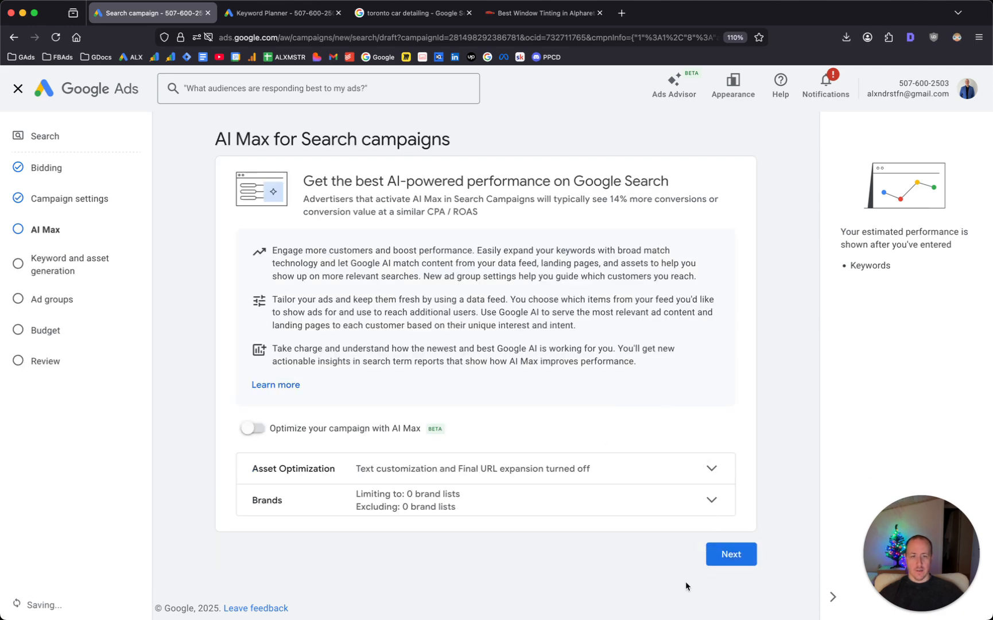
click(745, 568)
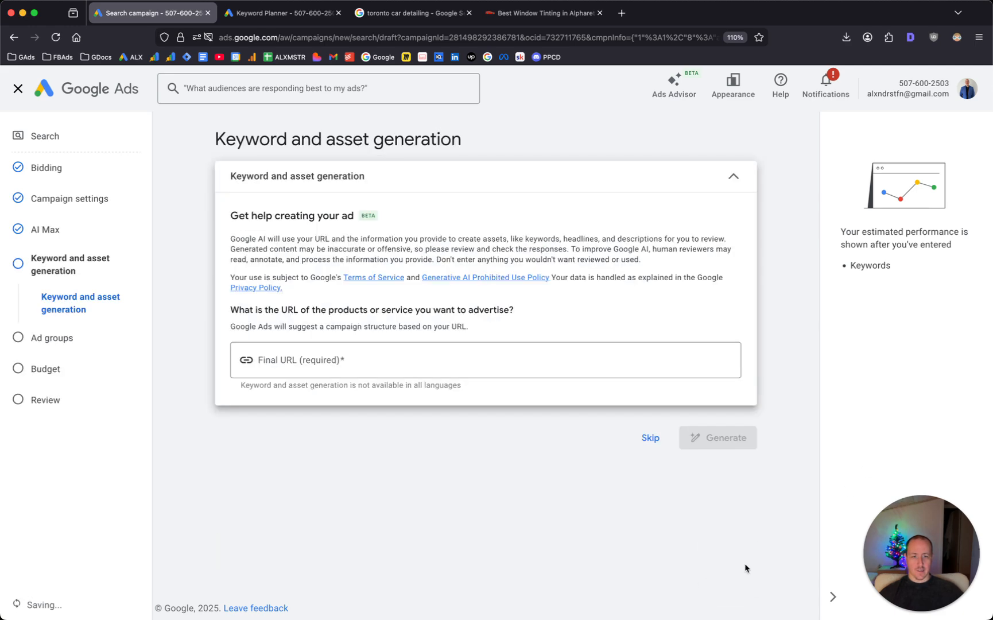
click(651, 437)
click(961, 94)
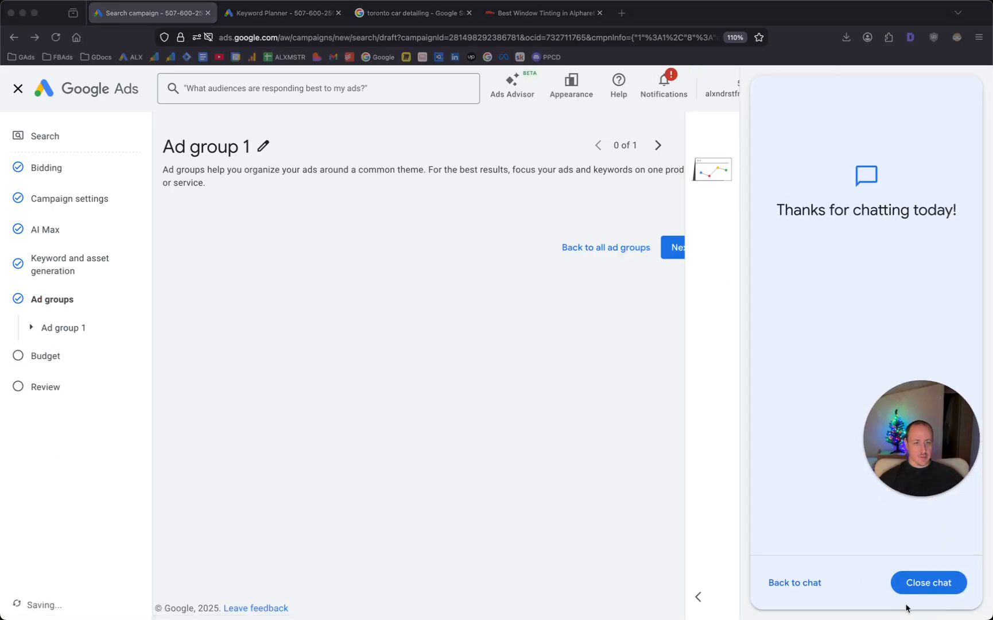
click(929, 583)
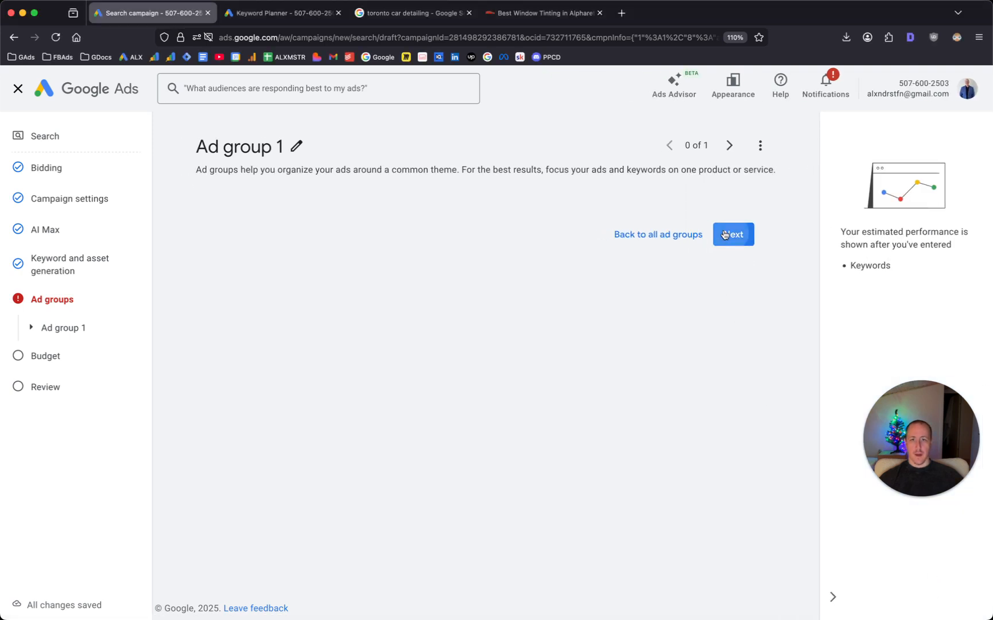
- Open the contents of Ad group 1 and make its keyword entry box ready for input
click(724, 234)
scroll(362, 284, down, 3)
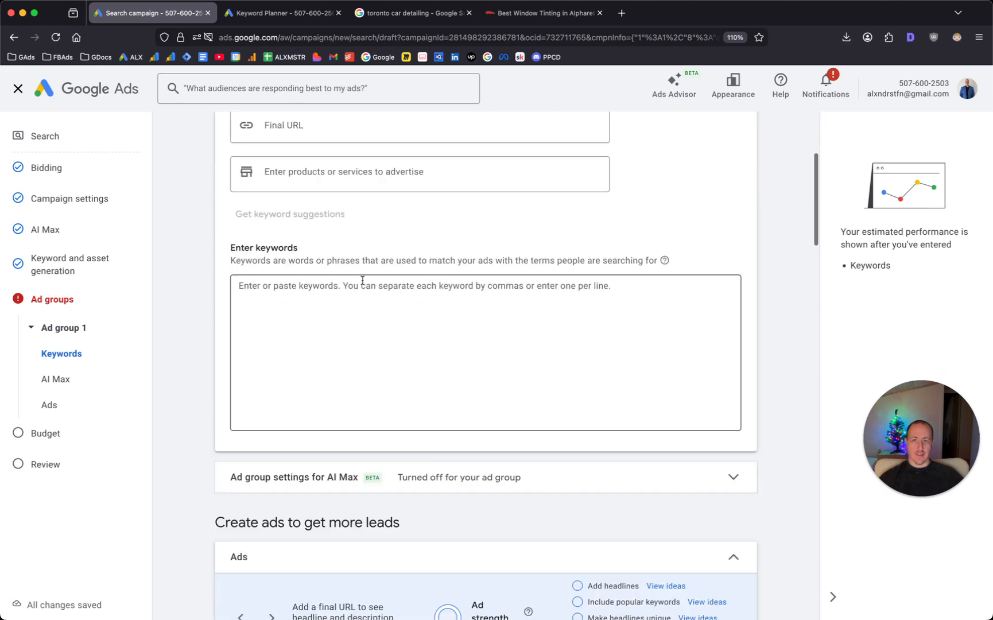
scroll(362, 372, up, 3)
click(361, 382)
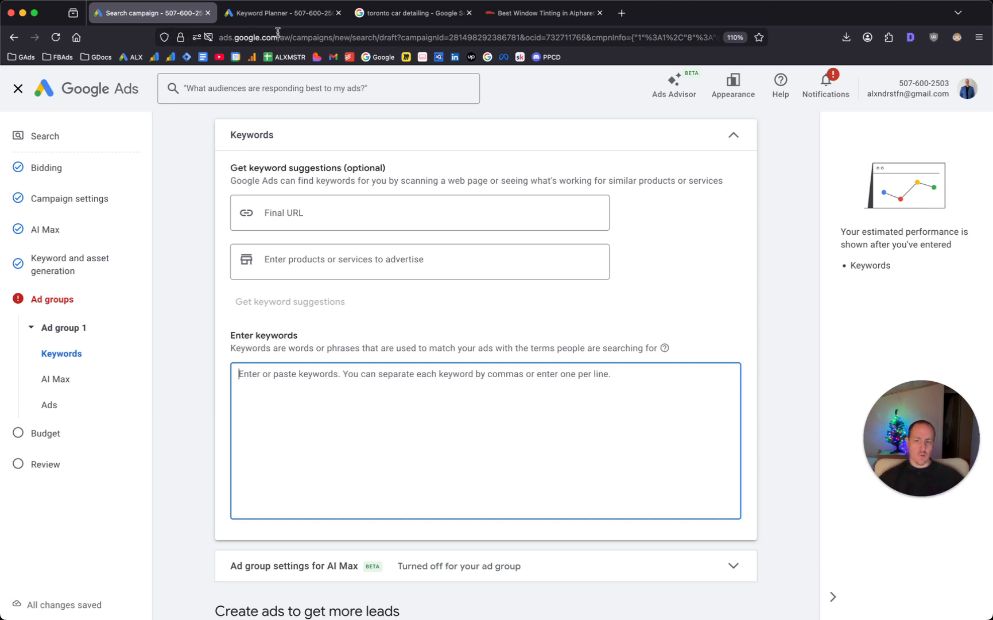
- Switch to Keyword Planner, start discovering new keywords and set the location to Atlanta, Georgia, United States
click(310, 13)
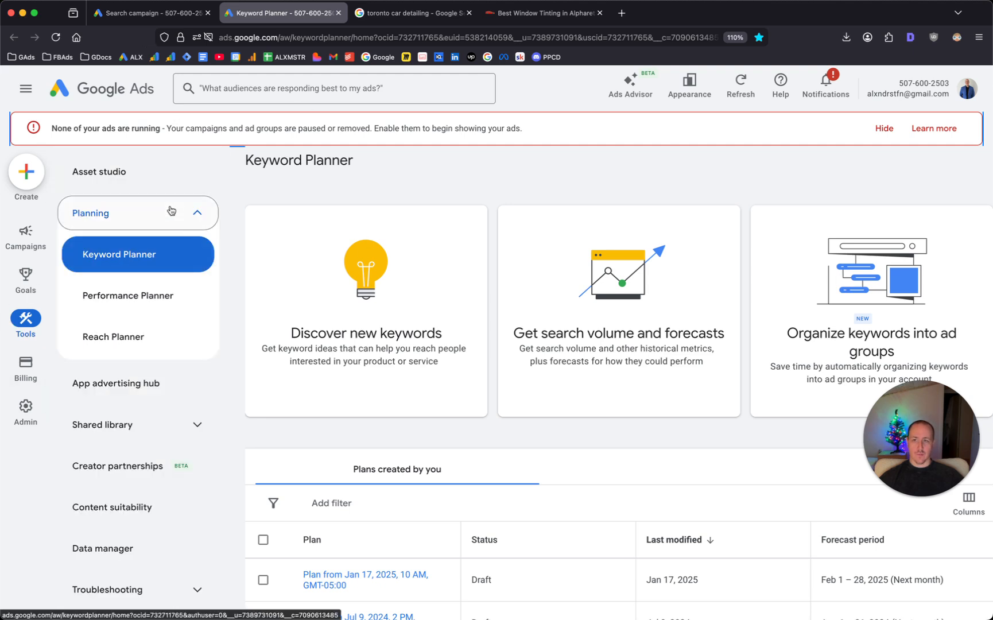
click(353, 350)
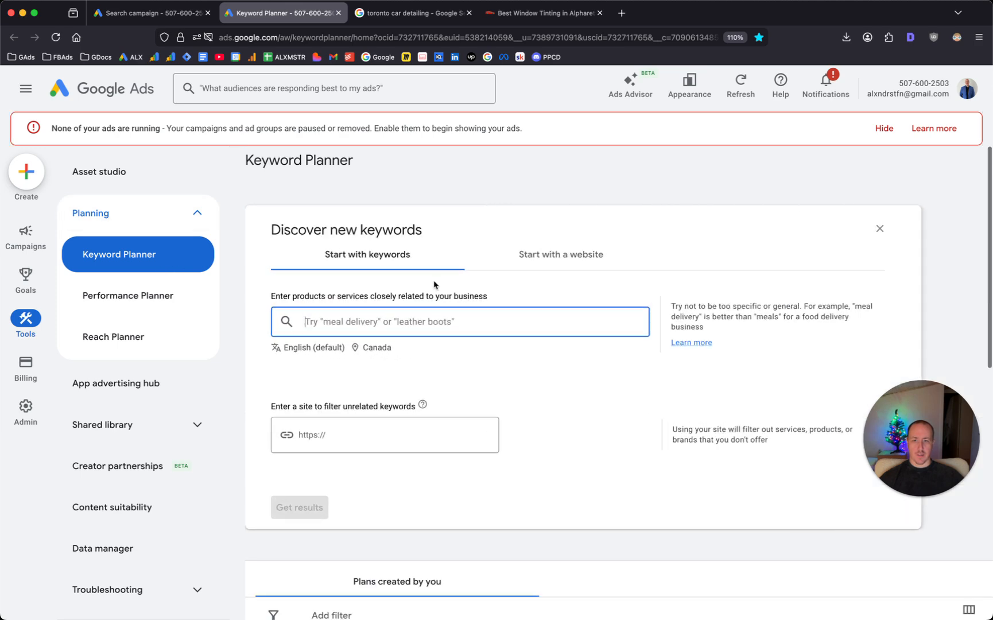
click(378, 355)
click(480, 298)
click(417, 220)
text(atlanta)
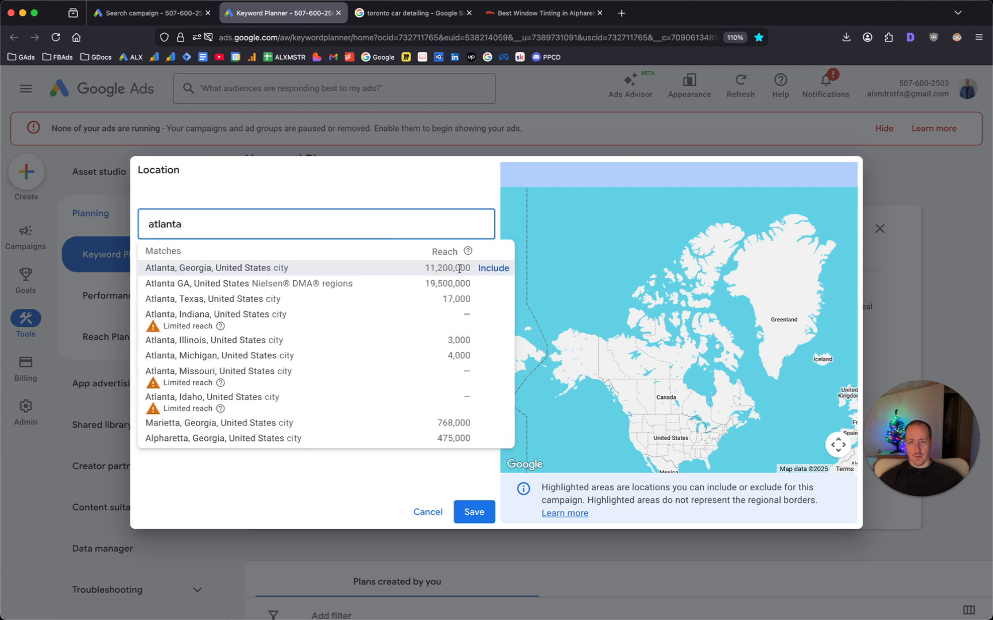
click(495, 268)
click(480, 515)
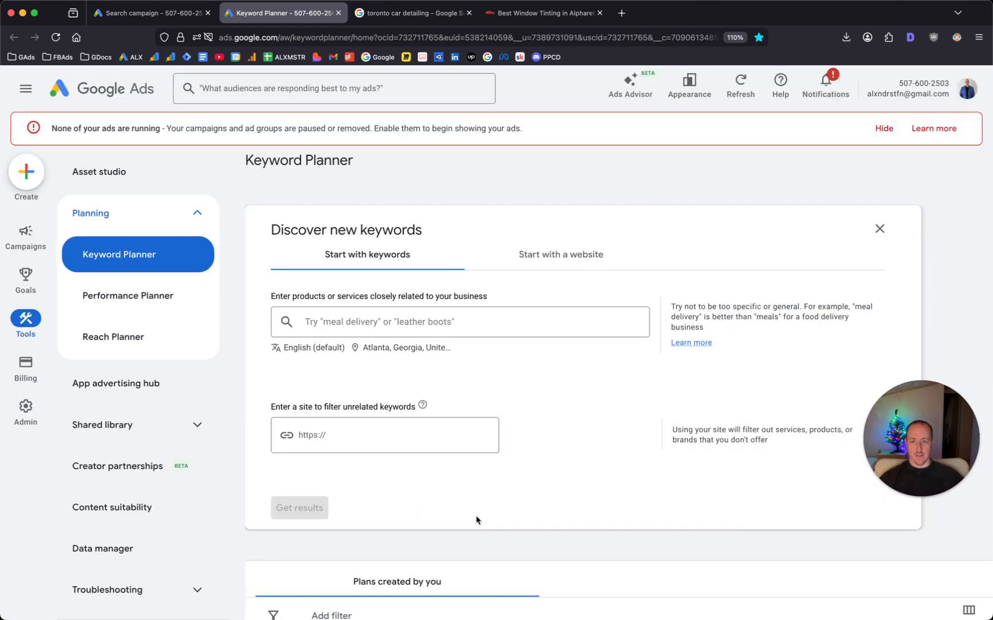
- Get keyword ideas for "detailing", "car detailing" and "auto detailing", and close the keyword refinement options
click(439, 322)
text(detailing,car detailing,auto detailing,)
key(Return)
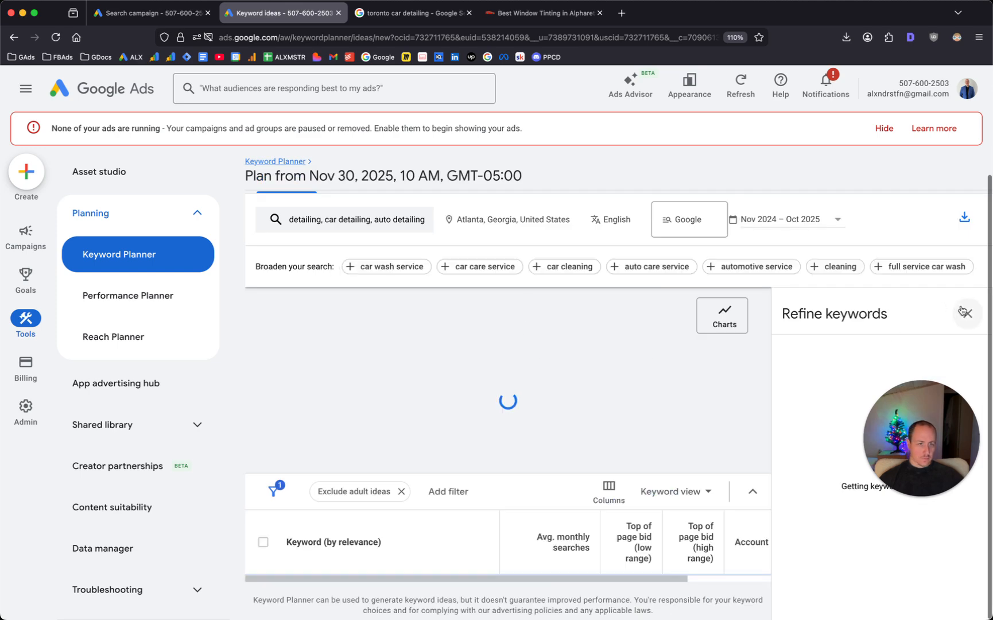
click(964, 312)
scroll(312, 491, down, 2)
scroll(312, 491, up, 2)
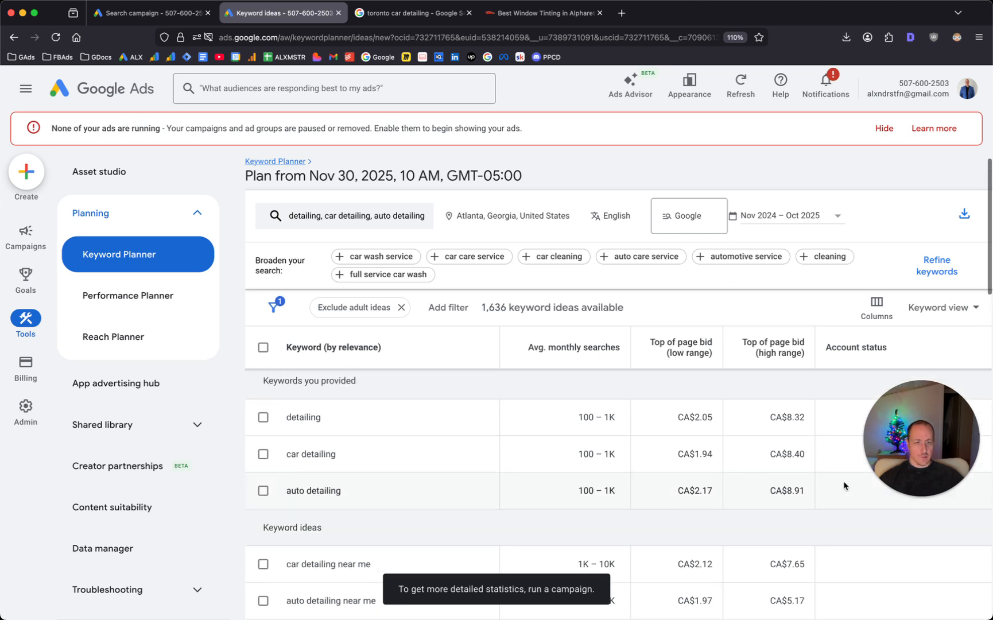
- Select the provided keywords detailing, car detailing and auto detailing
drag(895, 459, 895, 195)
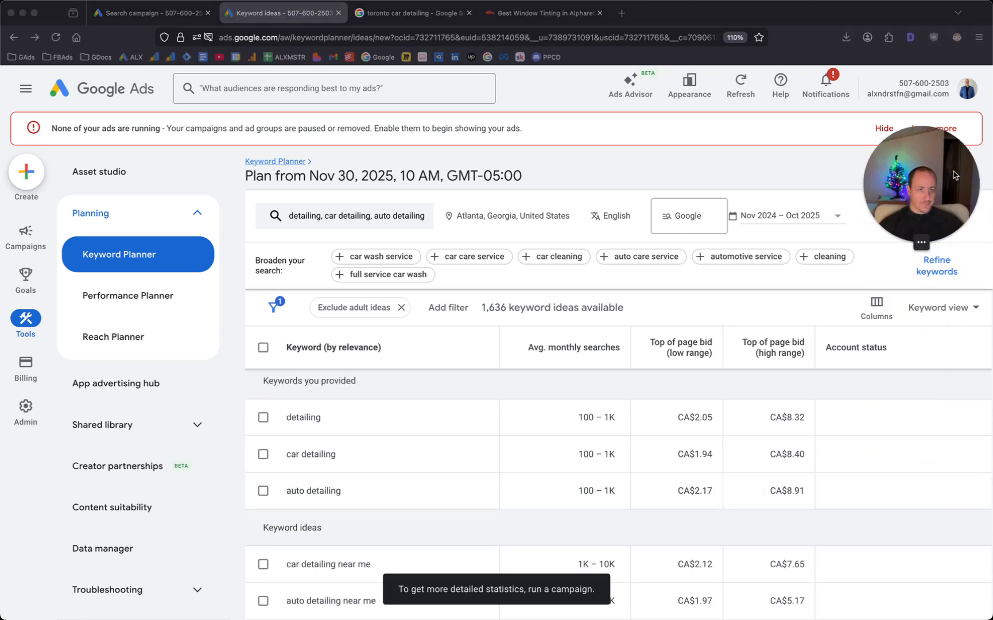
click(312, 426)
click(263, 417)
click(262, 487)
click(263, 452)
- Review the suggested keyword ideas for related detailing services, including their monthly searches and bid ranges
scroll(263, 454, down, 2)
scroll(263, 455, down, 4)
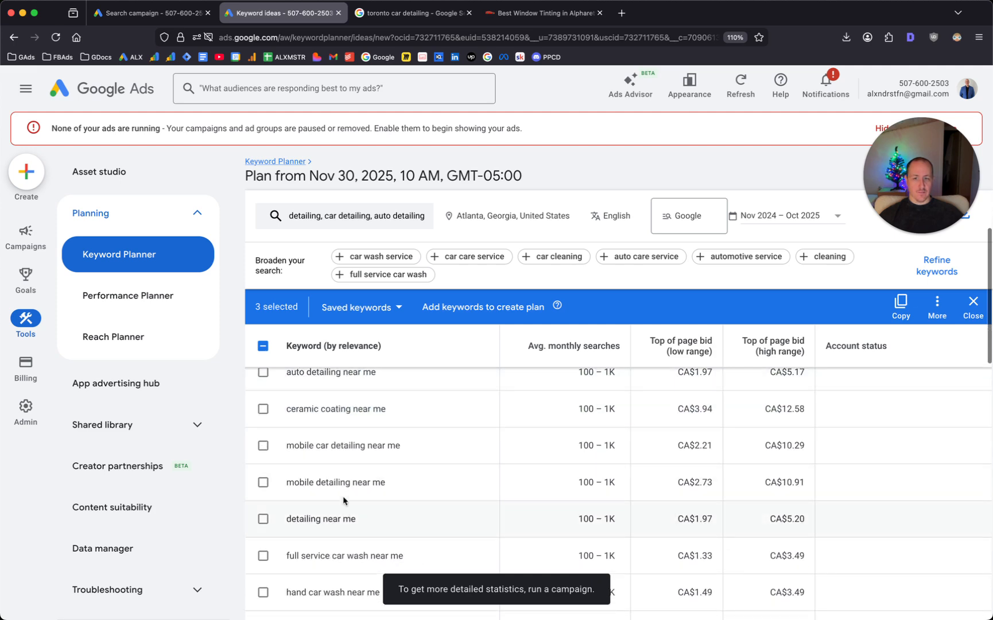
scroll(345, 511, down, 2)
scroll(329, 440, down, 3)
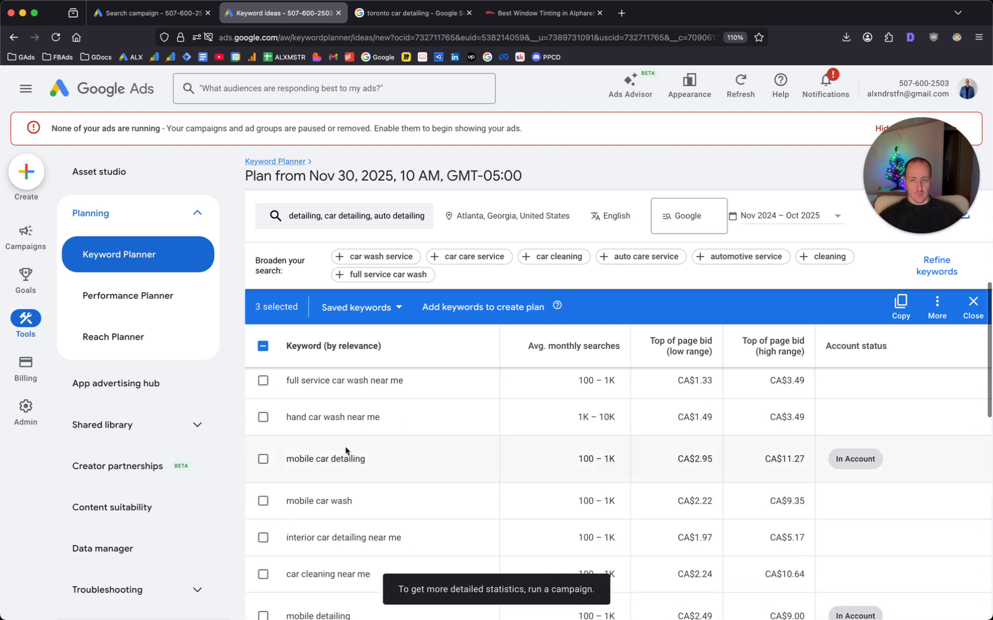
scroll(382, 502, down, 1)
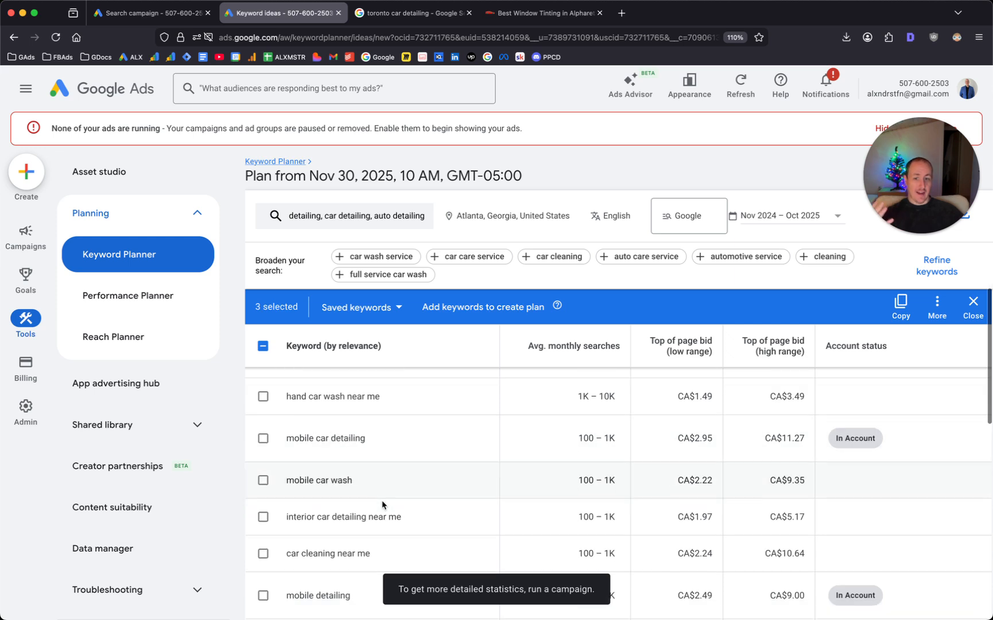
scroll(380, 503, down, 3)
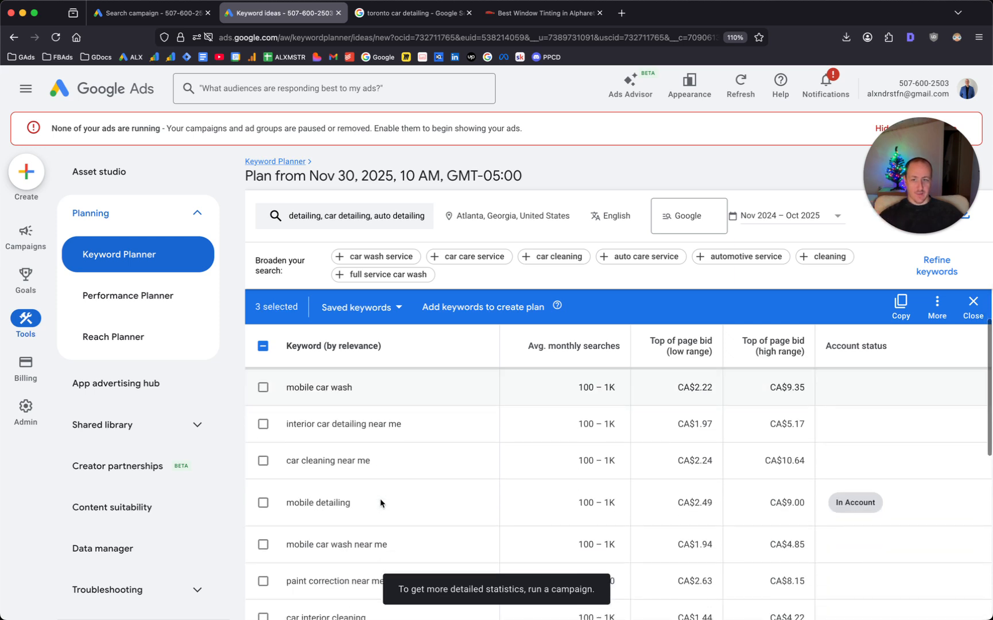
scroll(380, 499, down, 4)
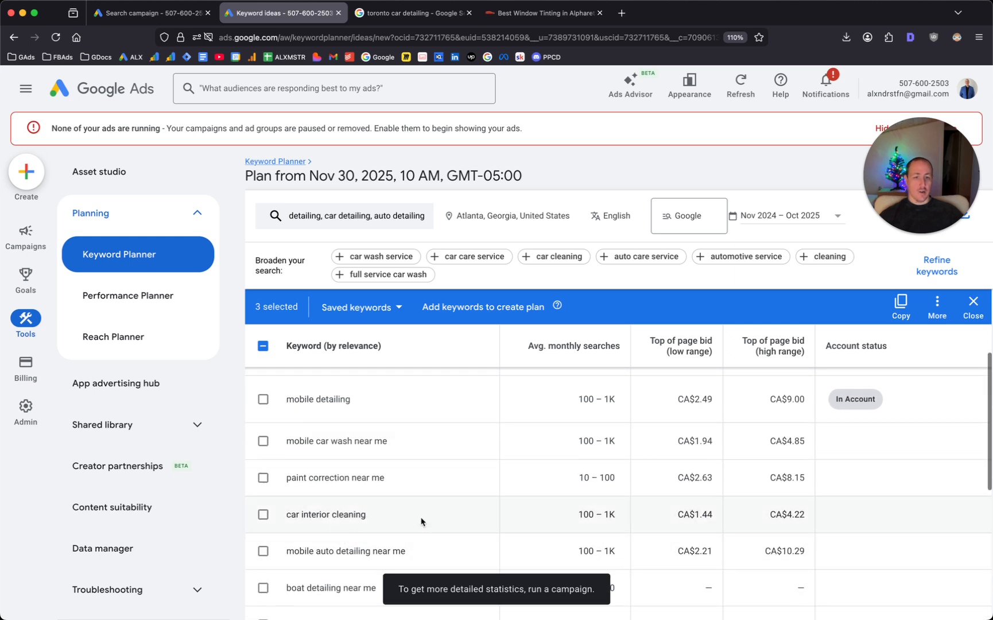
scroll(387, 509, down, 3)
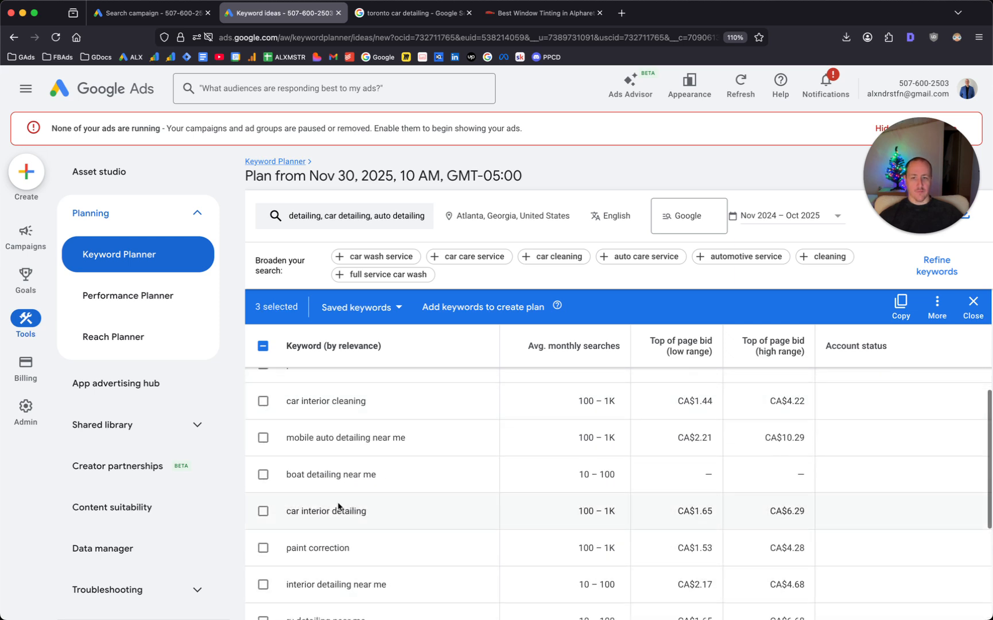
scroll(339, 501, down, 2)
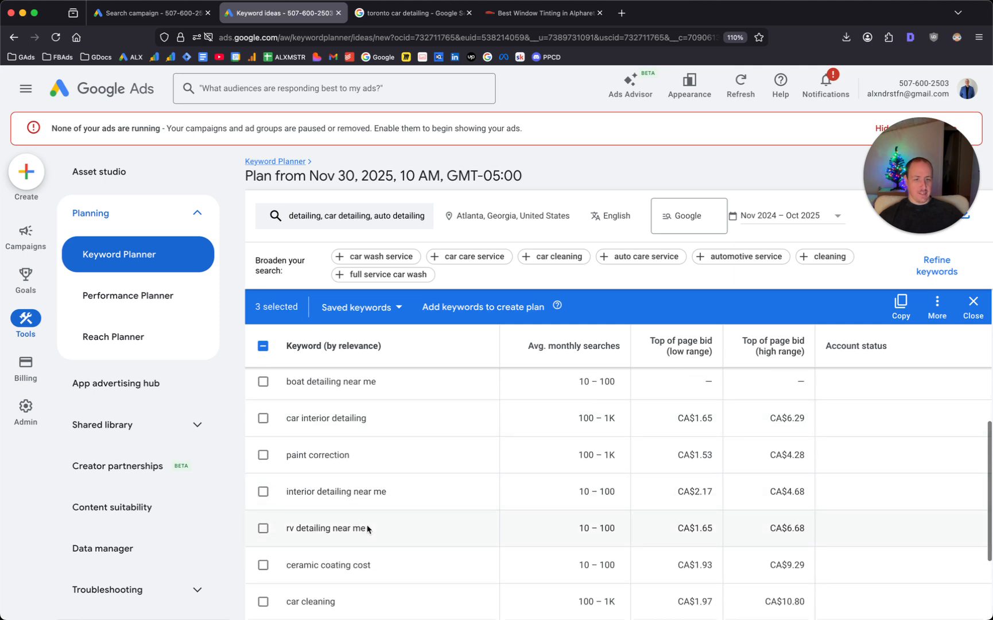
scroll(367, 529, down, 2)
scroll(373, 469, down, 2)
scroll(361, 489, up, 6)
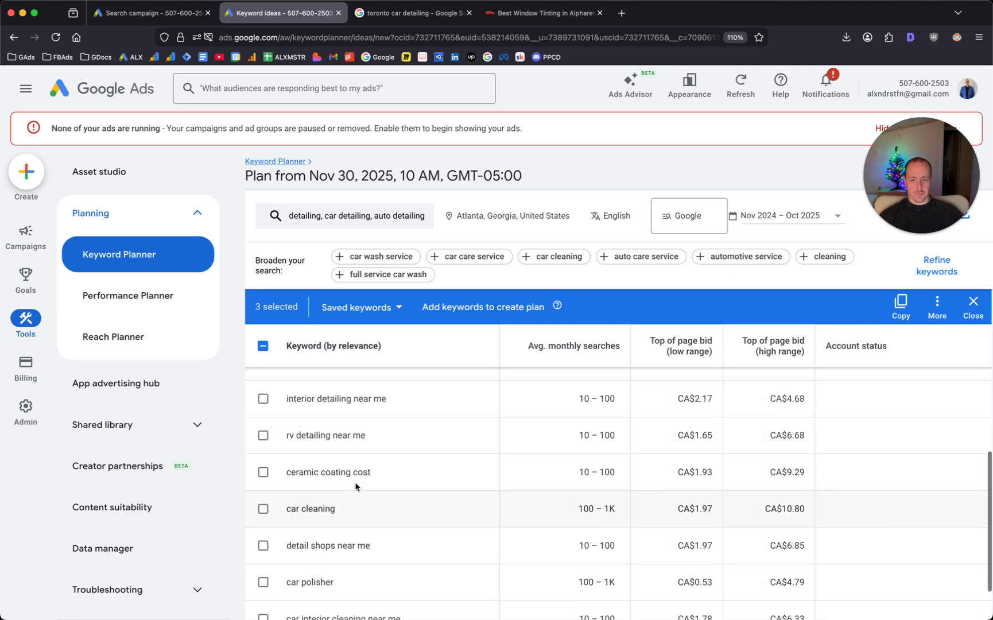
scroll(355, 487, up, 10)
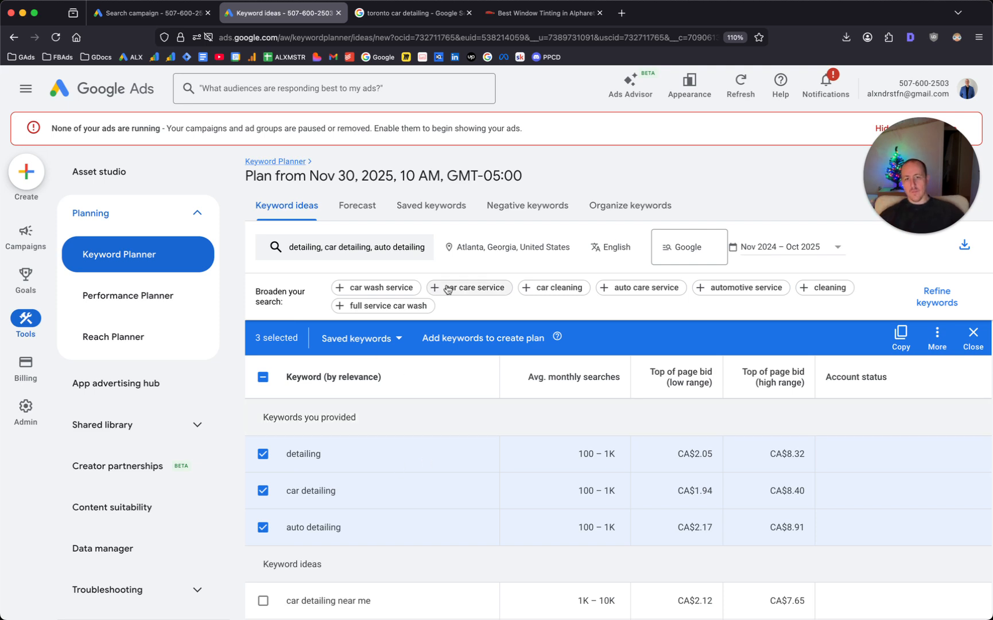
- Copy the three selected keywords and open keywordmatchtypetool.com in a new browser tab
click(900, 338)
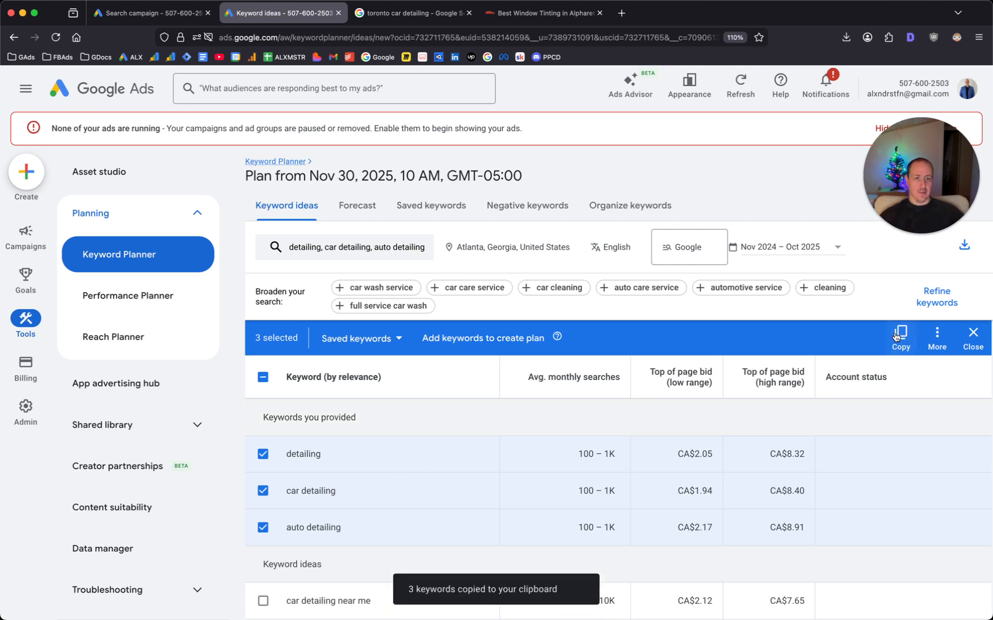
click(631, 13)
text(keywordmatchtypetool.com/)
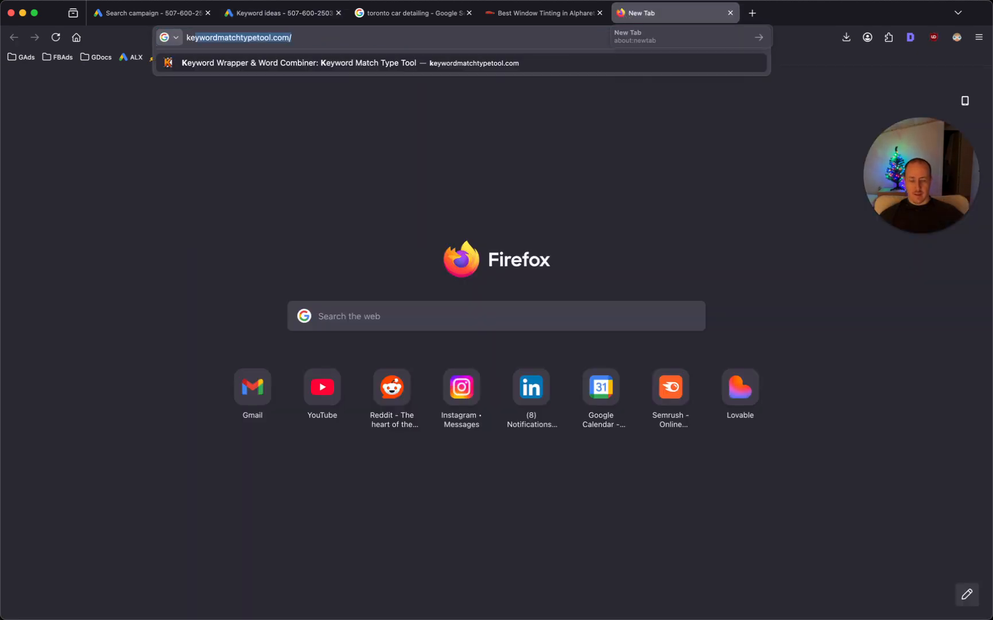
key(Return)
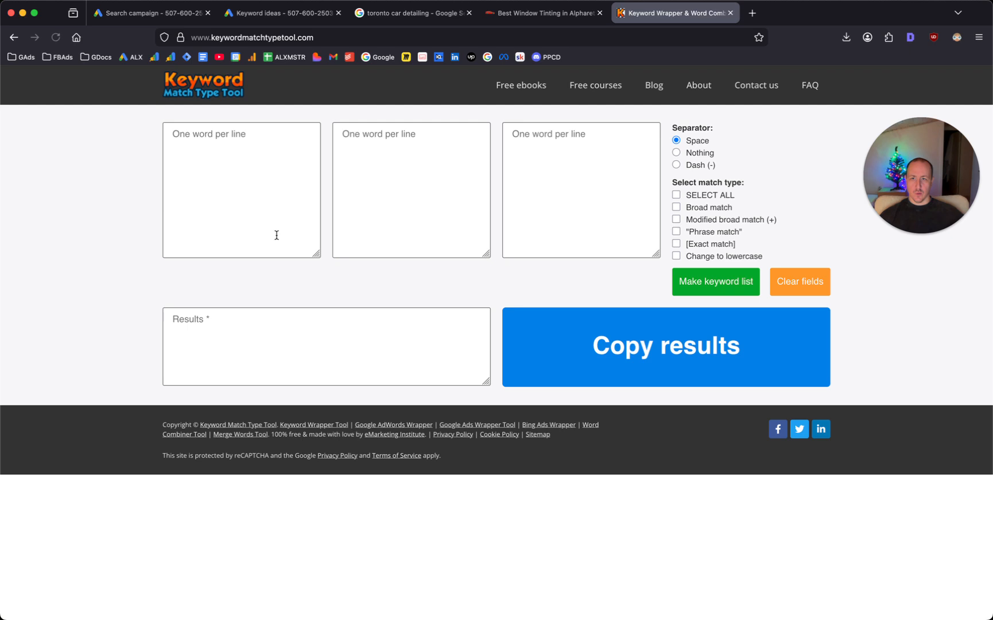
- Paste the keywords into the match type tool, generate their phrase match and exact match versions, and copy the results
click(278, 226)
key(ctrl+v)
click(676, 231)
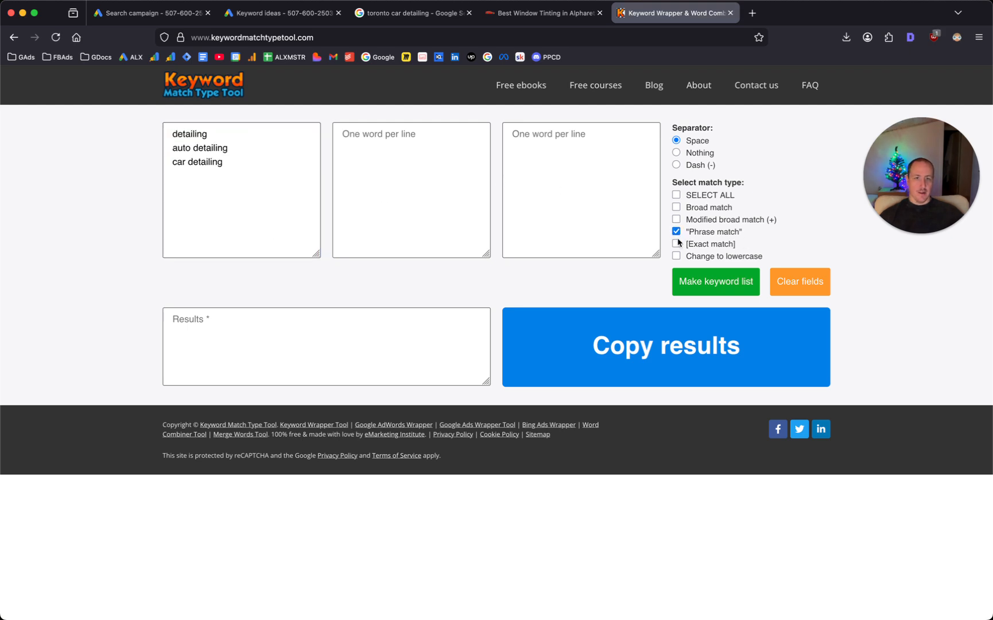
click(697, 283)
click(644, 377)
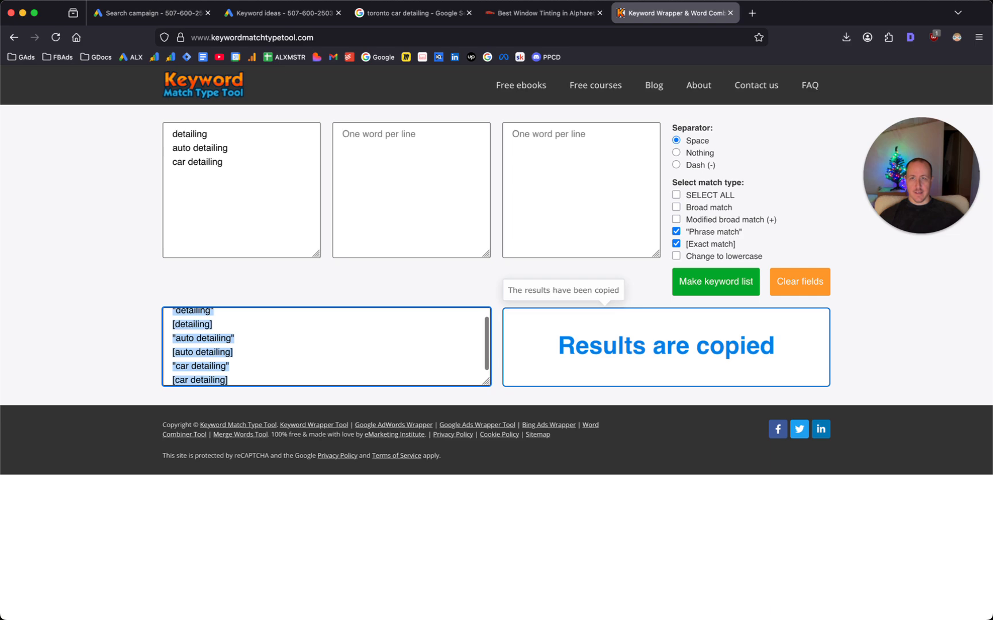
- Return to the Search campaign draft and paste the phrase and exact match keyword list into Ad group 1's keywords
click(143, 12)
scroll(345, 345, down, 3)
click(346, 345)
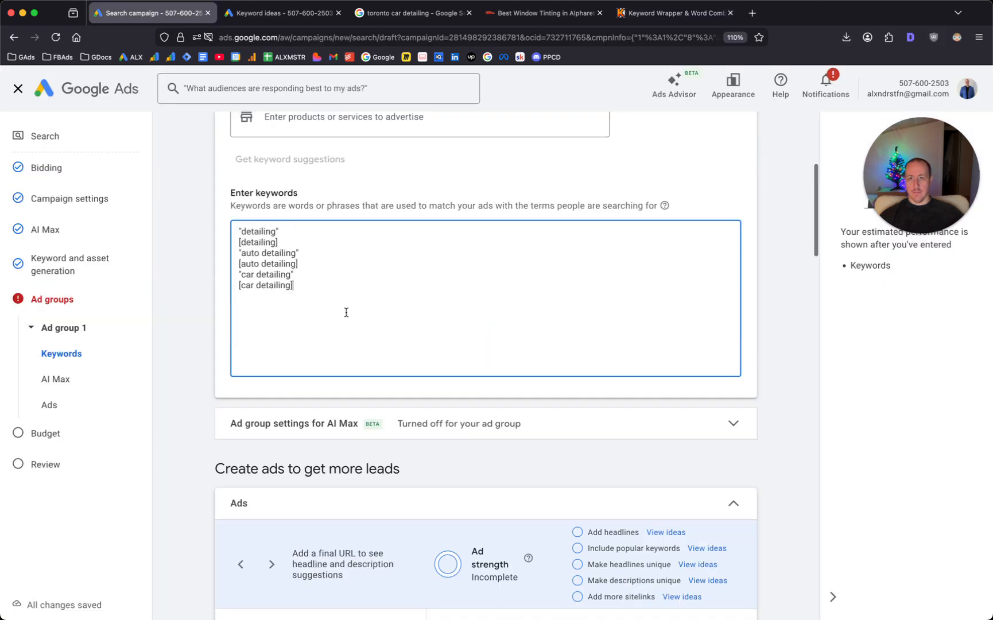
key(super+v)
scroll(365, 248, up, 2)
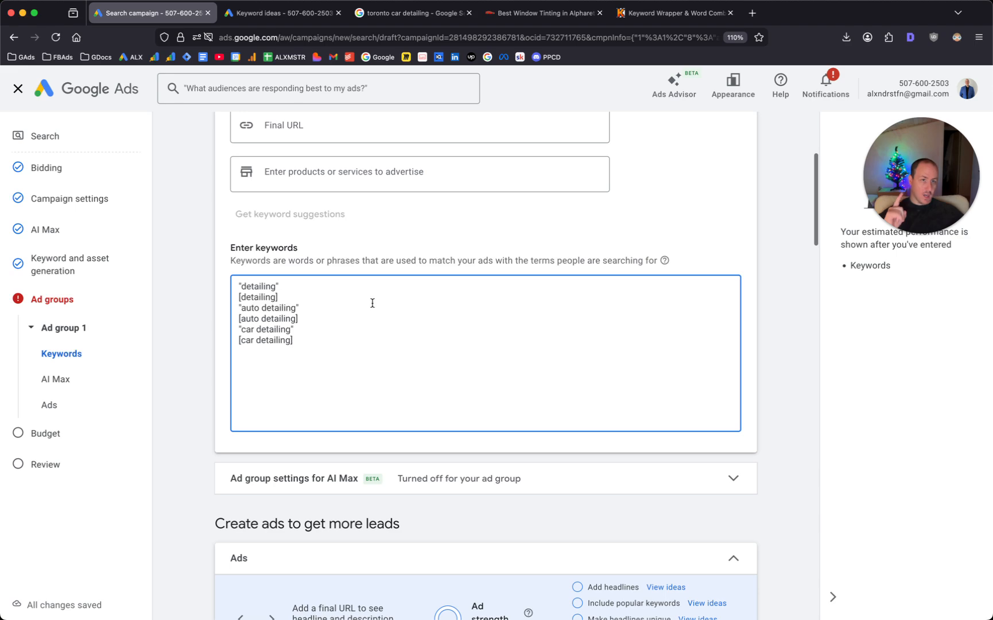
- Switch to the Precision Auto Styling website and open its homepage by removing /ceramic-coating from the address
scroll(372, 303, down, 6)
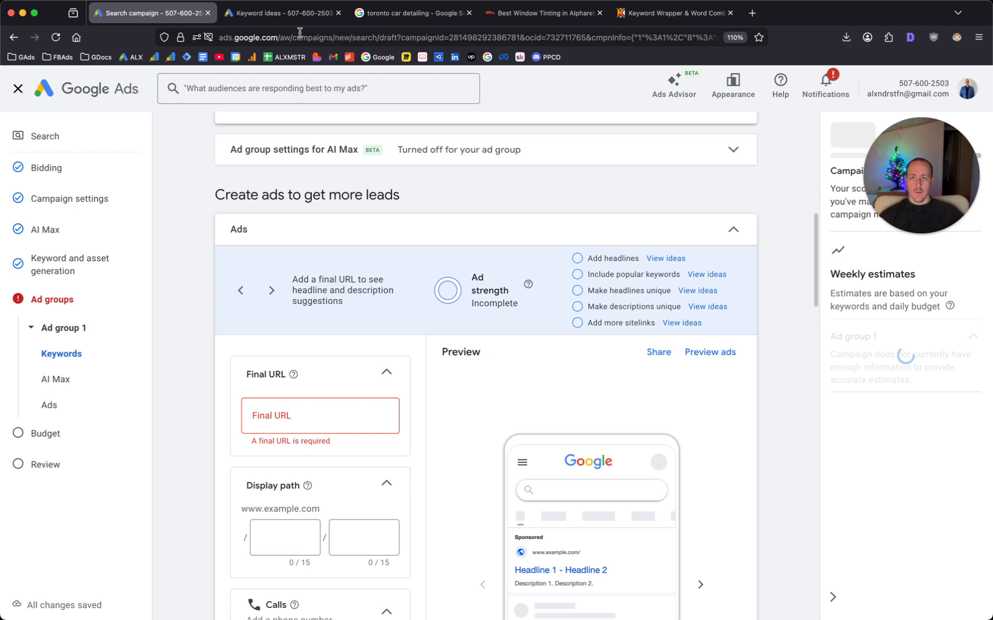
click(539, 13)
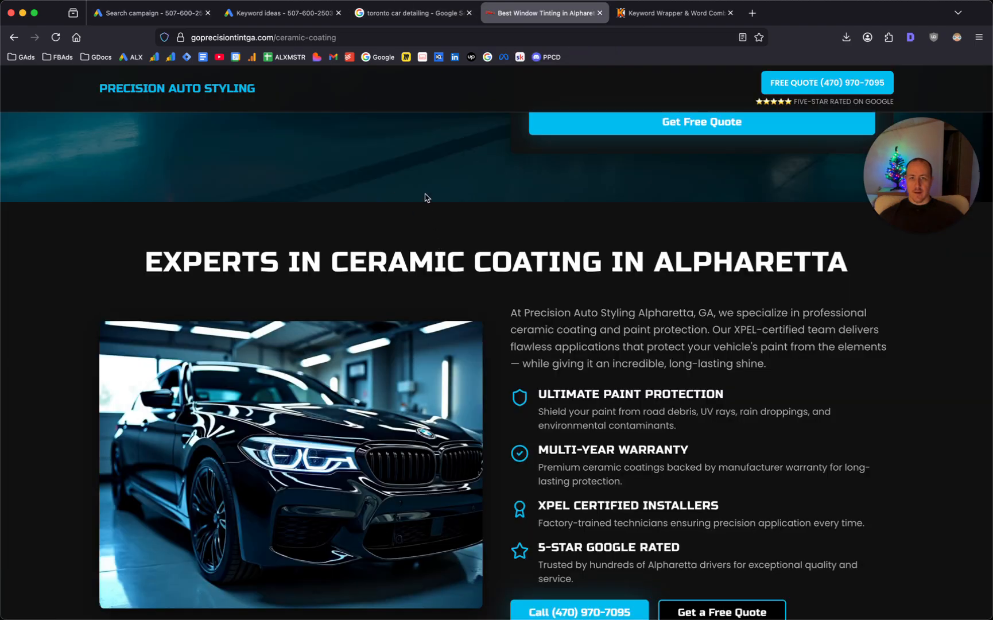
scroll(445, 205, up, 7)
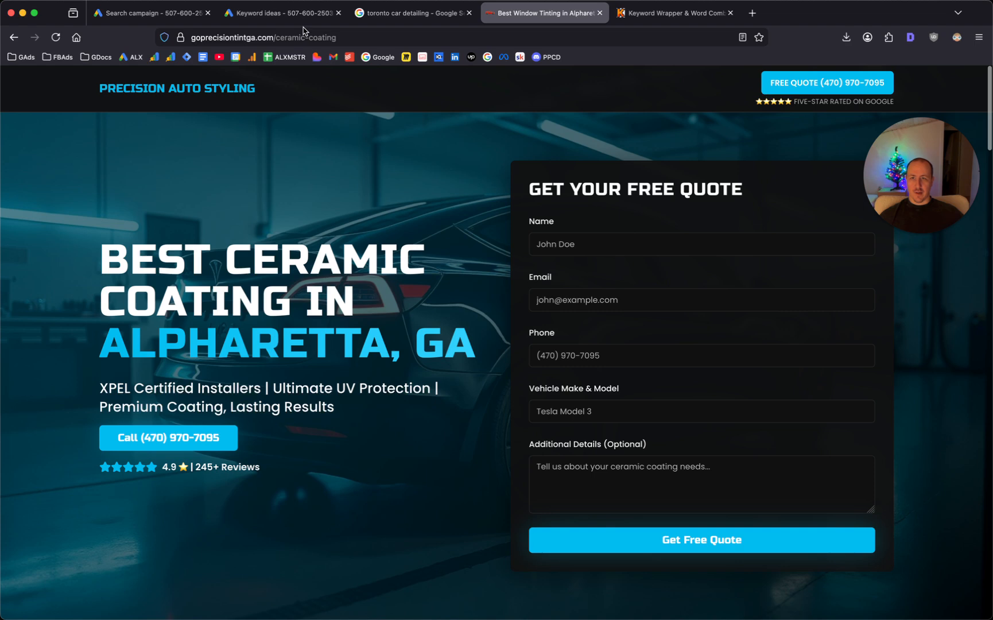
click(290, 38)
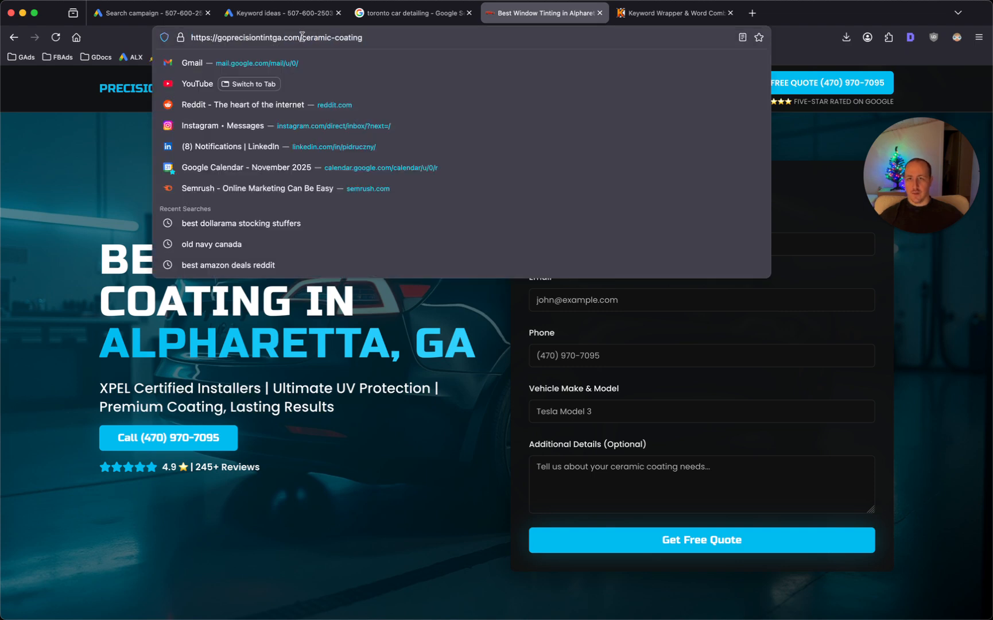
drag(304, 37, 408, 37)
key(BackSpace)
key(Return)
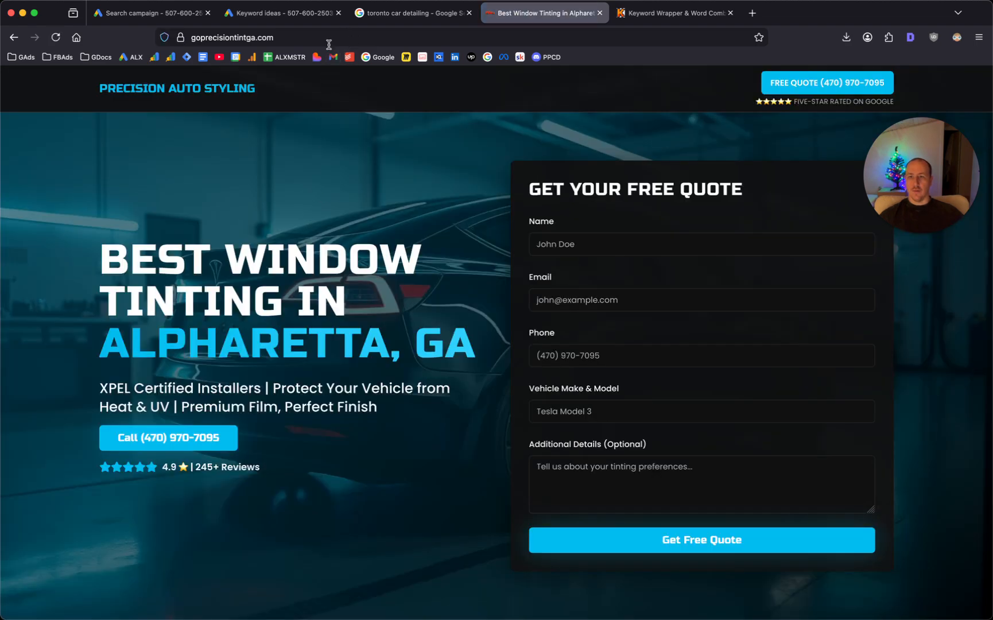
- Examine the homepage as a landing page: headline, quote form, call buttons, benefits, client reviews, tinting options and work photos
click(329, 40)
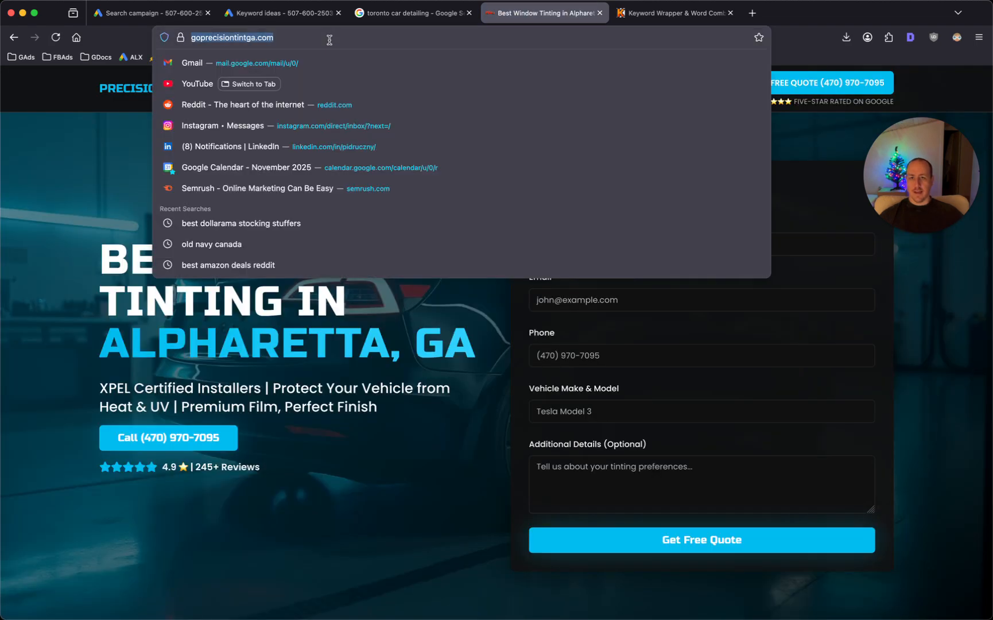
click(208, 367)
scroll(210, 366, down, 4)
scroll(213, 368, down, 6)
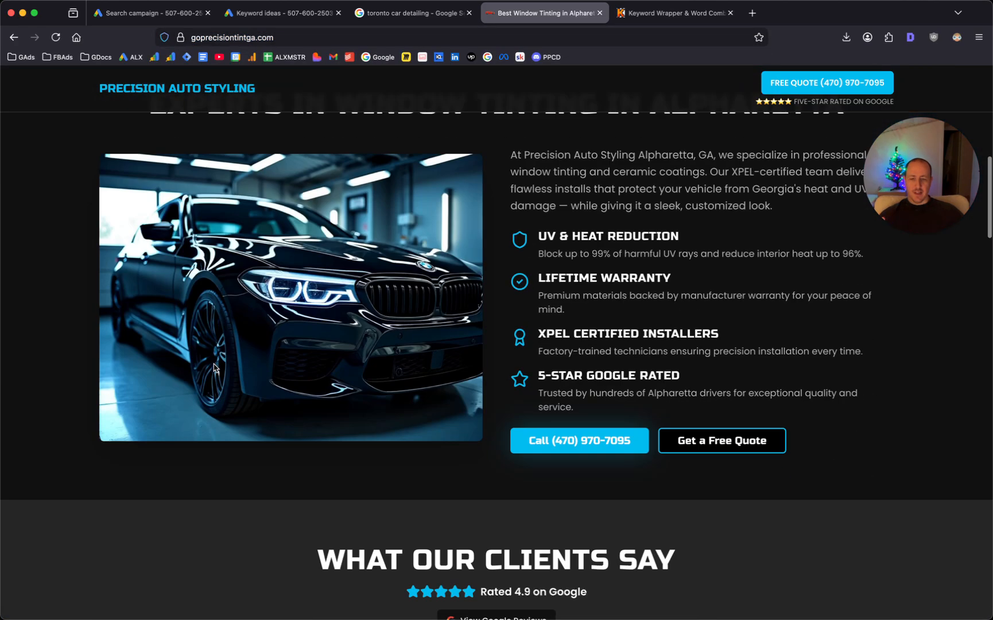
scroll(213, 368, up, 9)
scroll(214, 367, up, 2)
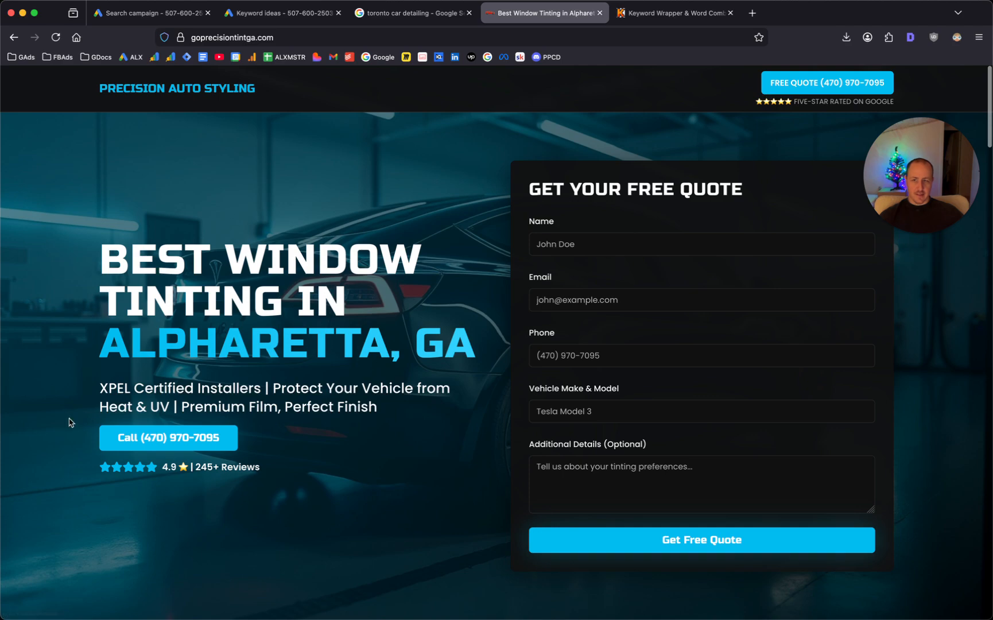
scroll(693, 372, down, 2)
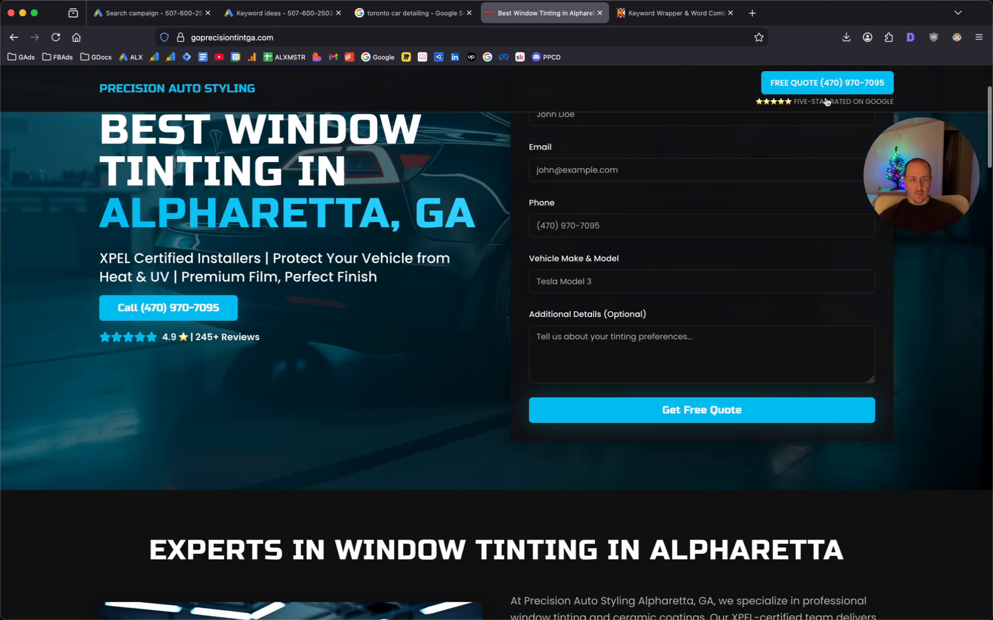
scroll(673, 447, down, 6)
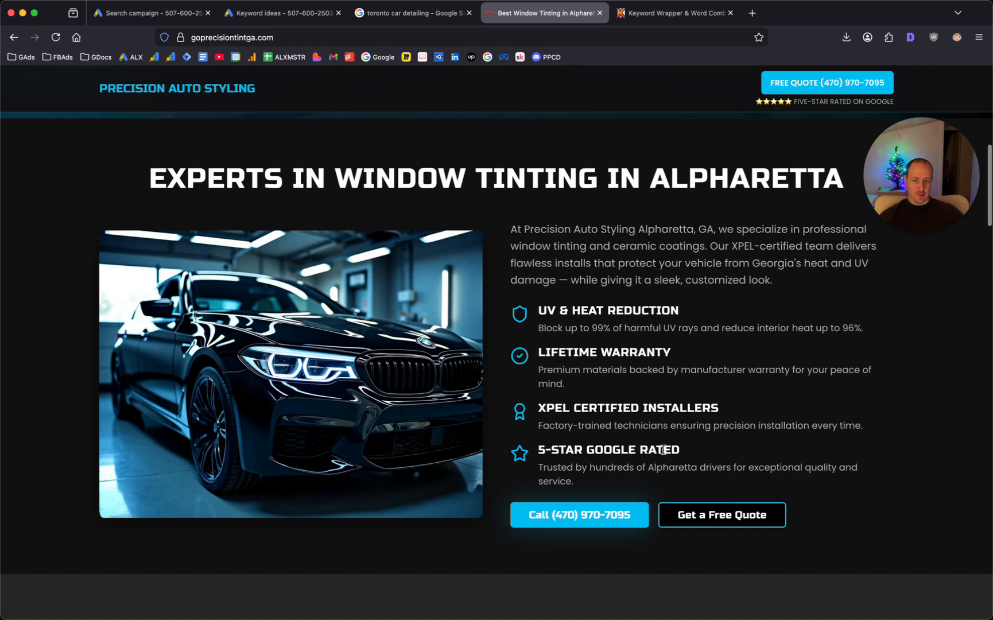
scroll(660, 447, down, 10)
scroll(589, 425, up, 1)
scroll(381, 520, down, 5)
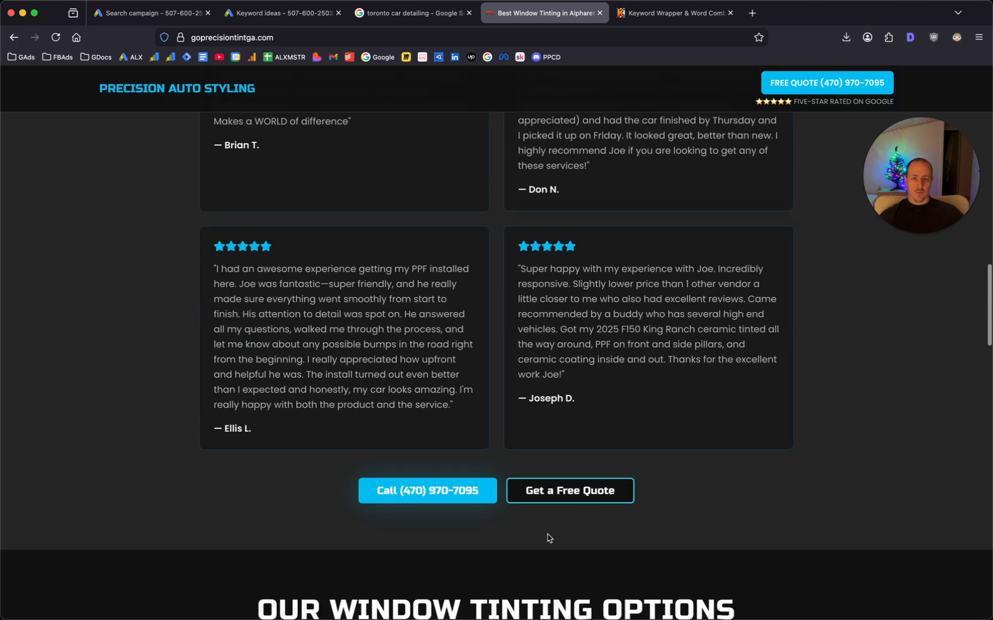
scroll(523, 508, down, 5)
scroll(564, 466, down, 15)
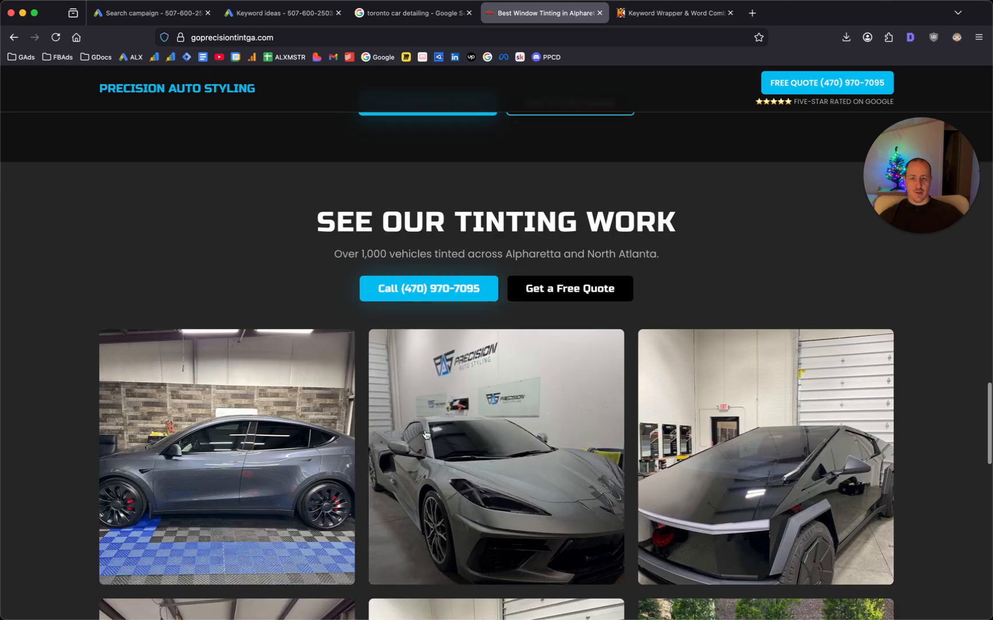
scroll(577, 410, up, 20)
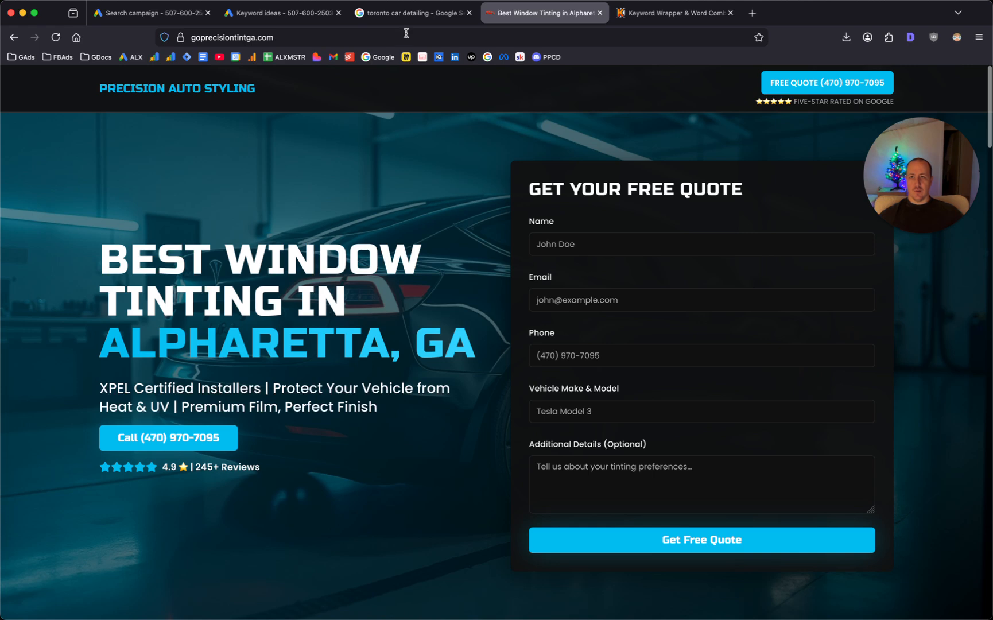
- Copy the homepage address and set it as the ad's final URL in the Search campaign draft
click(405, 32)
key(super+c)
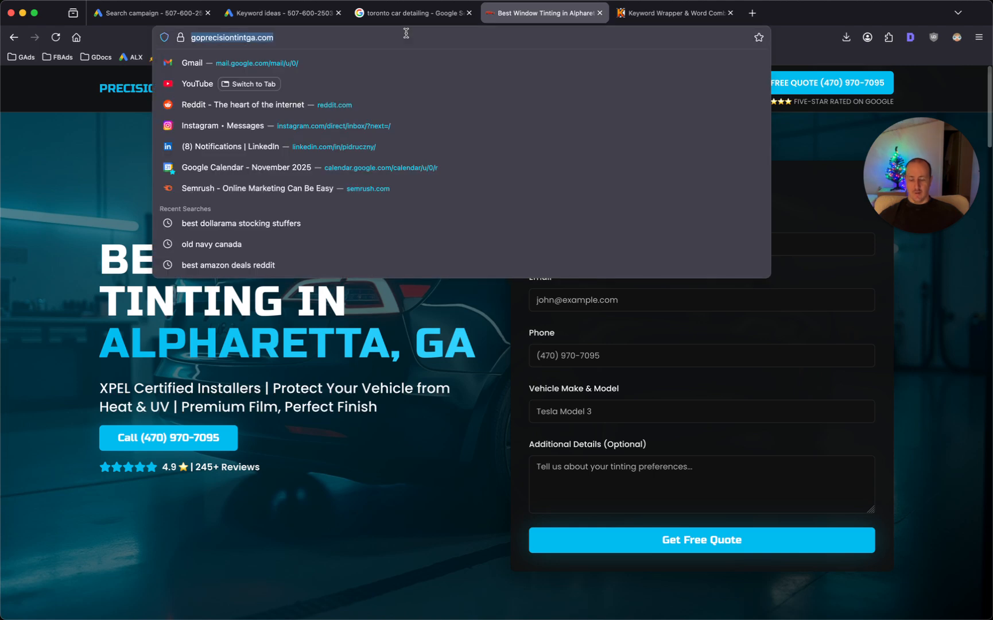
click(147, 13)
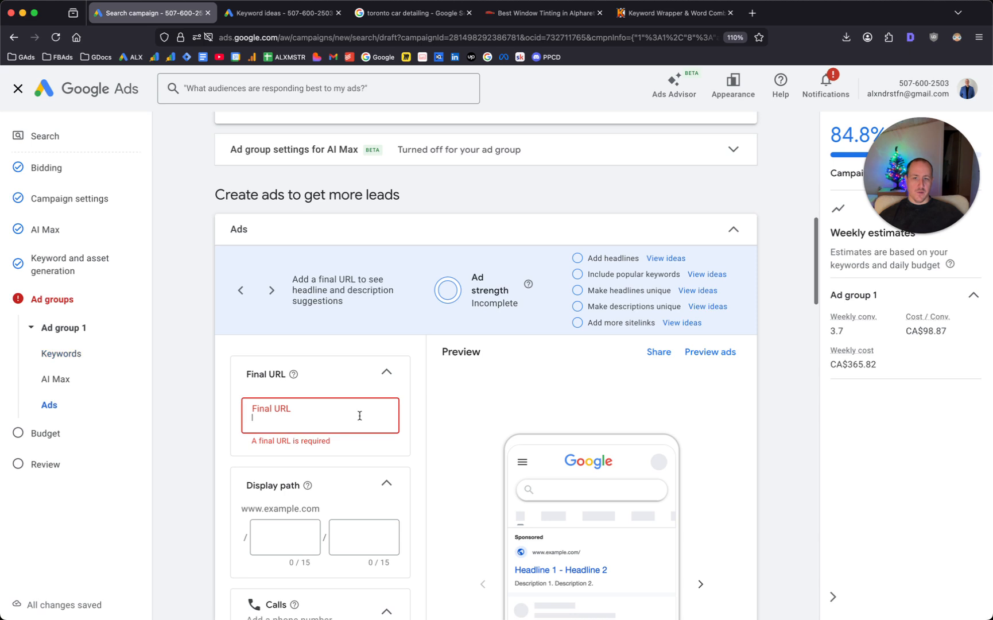
click(347, 427)
key(super+v)
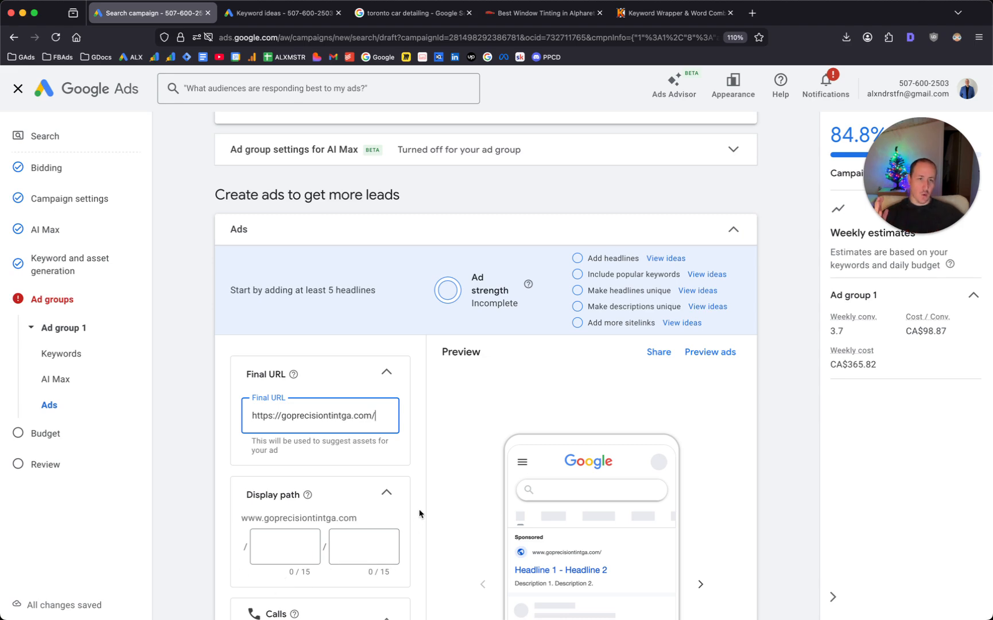
- Set the first display path field of the ad to "detailing" and check the address in the ad preview
scroll(428, 398, down, 3)
click(289, 396)
scroll(292, 399, up, 2)
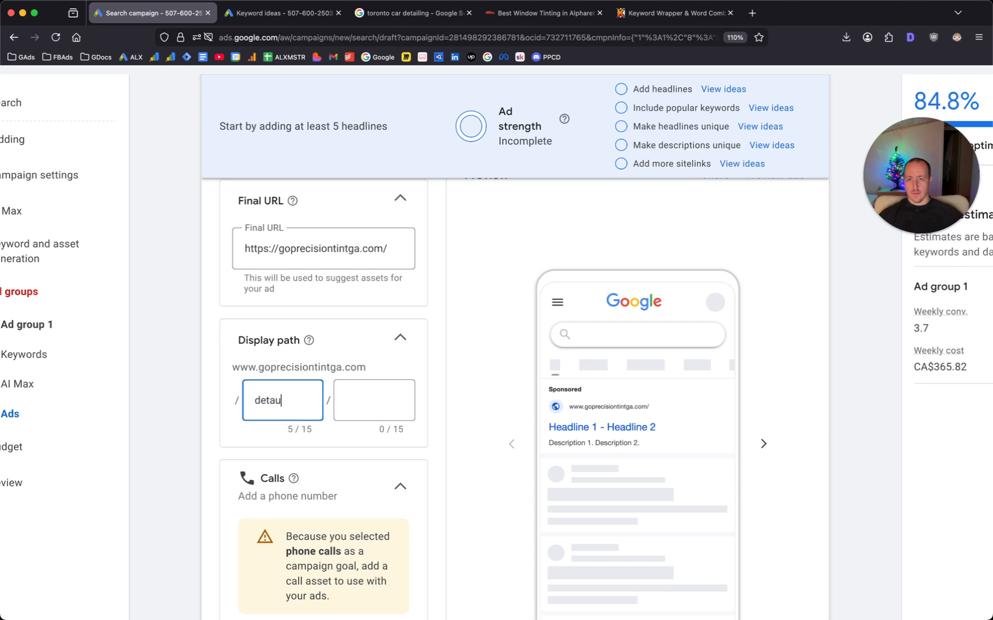
text(detailing)
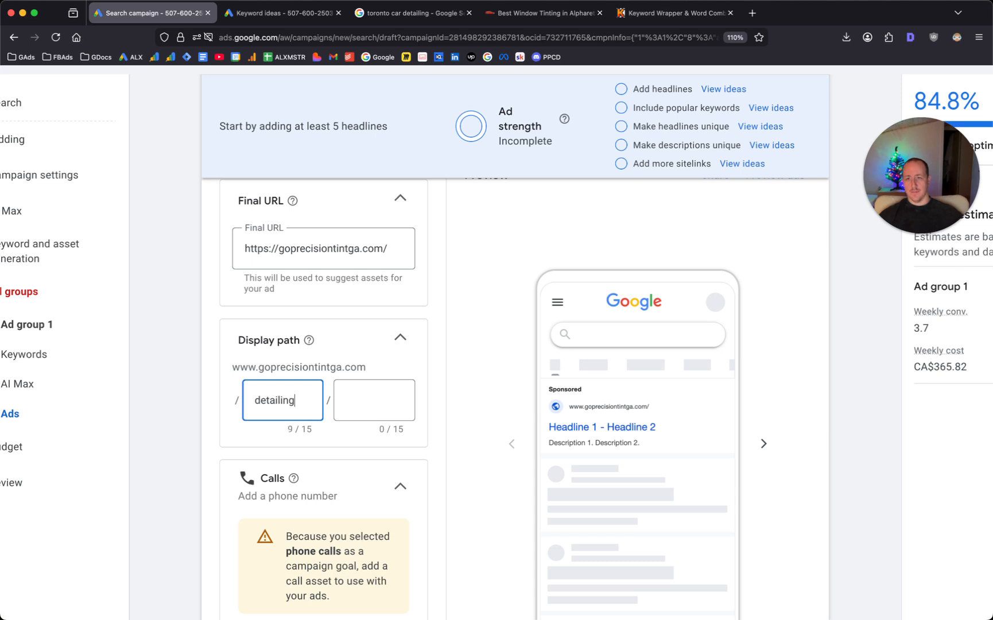
click(535, 457)
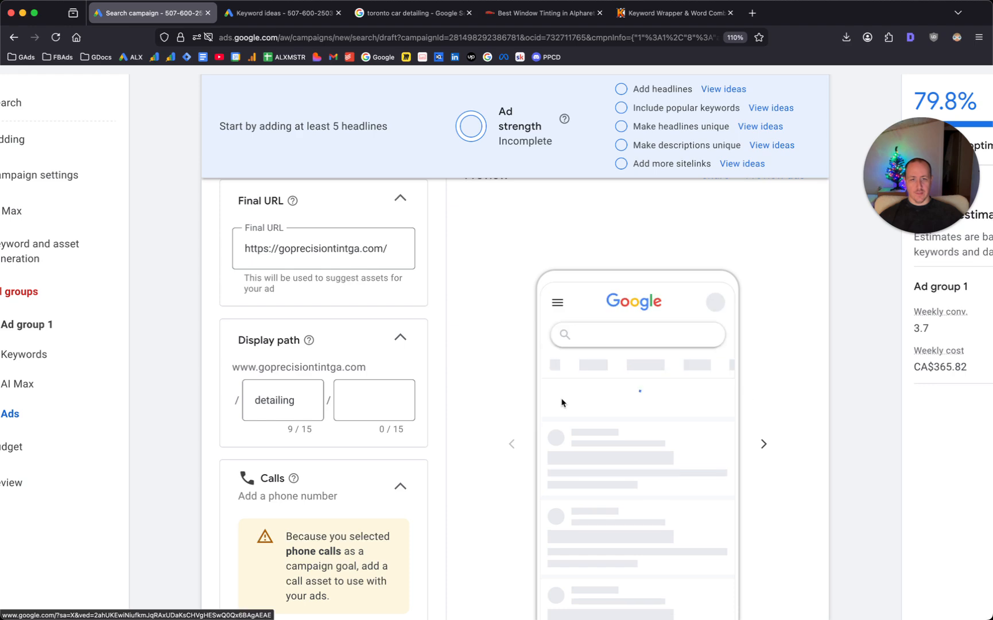
scroll(602, 405, up, 2)
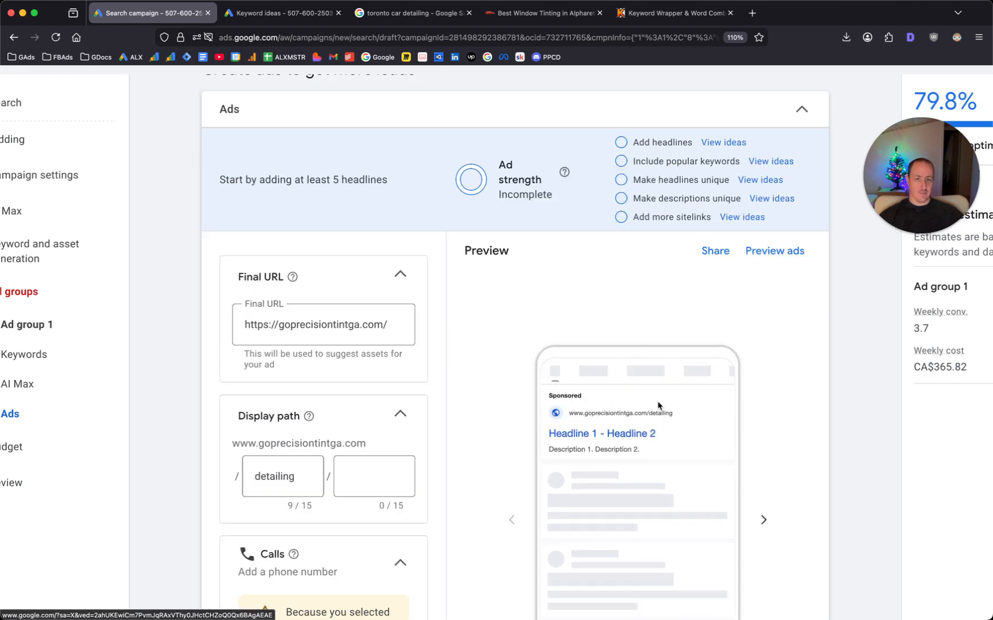
scroll(661, 426, up, 5)
scroll(661, 426, down, 5)
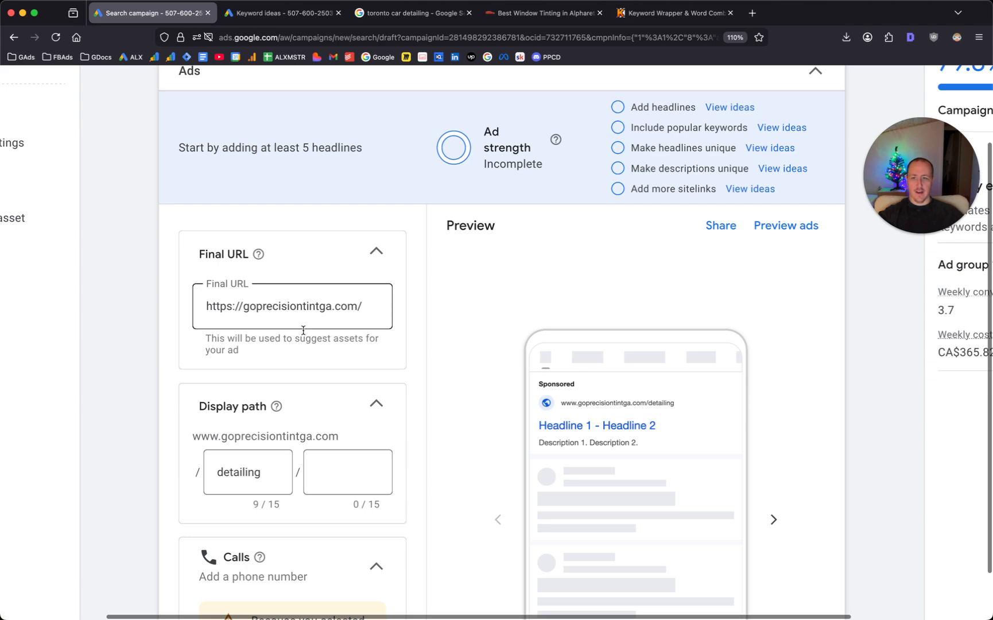
- Add the existing phone number as a campaign-level call asset and apply it
scroll(370, 409, down, 6)
click(233, 416)
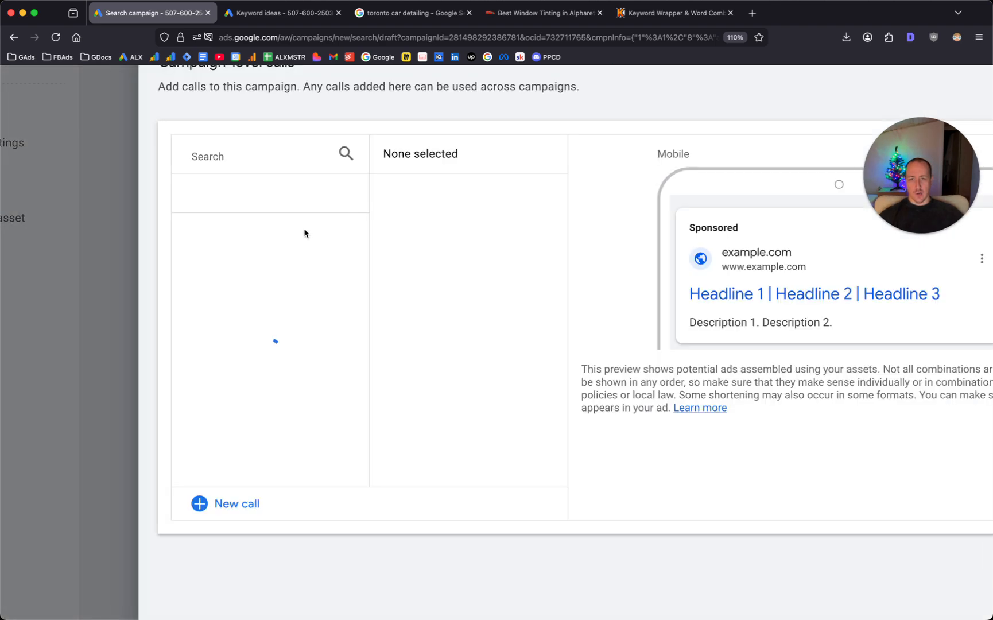
scroll(459, 388, down, 5)
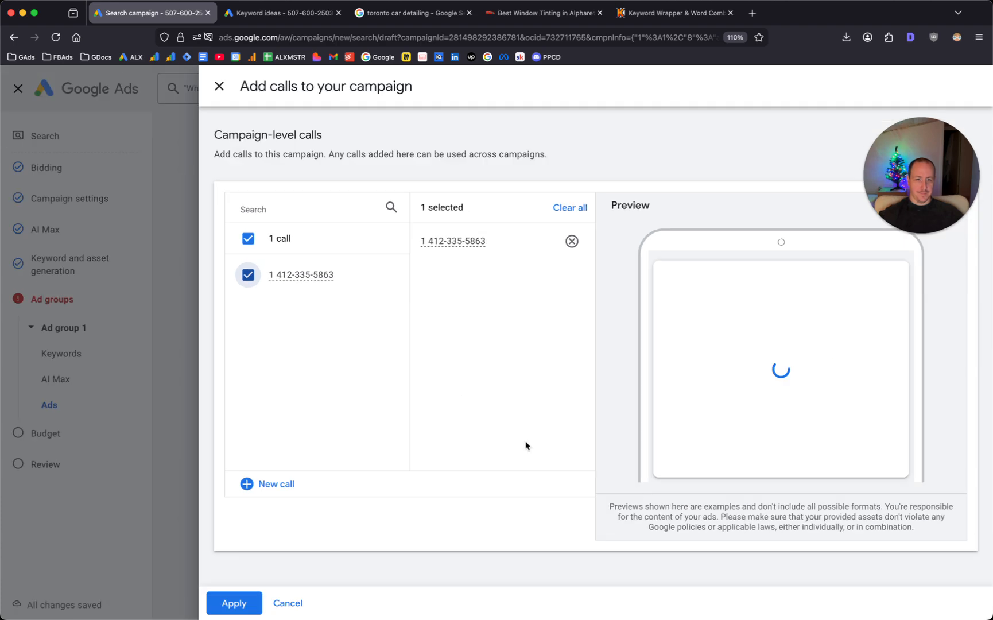
click(222, 604)
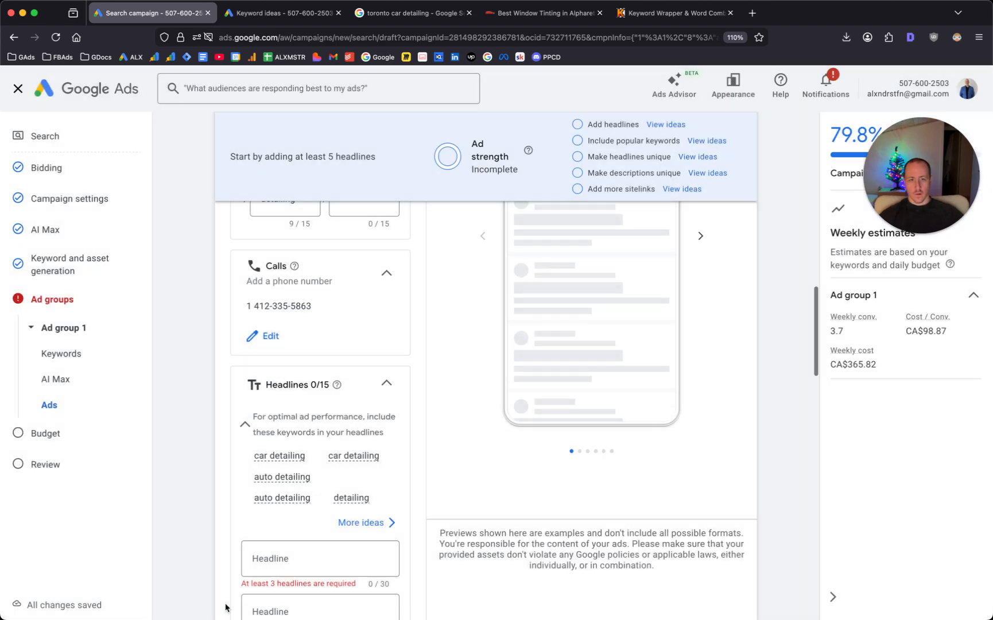
- Enter "Car Detailing Atlanta" as the first headline and "Atlanta's Best Detailing Team" as the second
scroll(328, 362, down, 4)
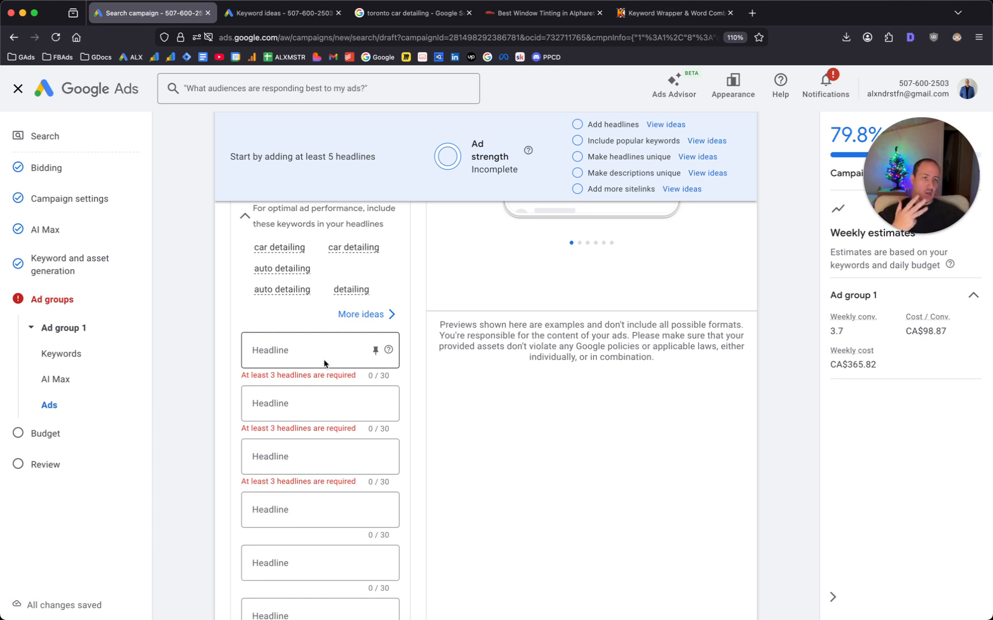
click(311, 355)
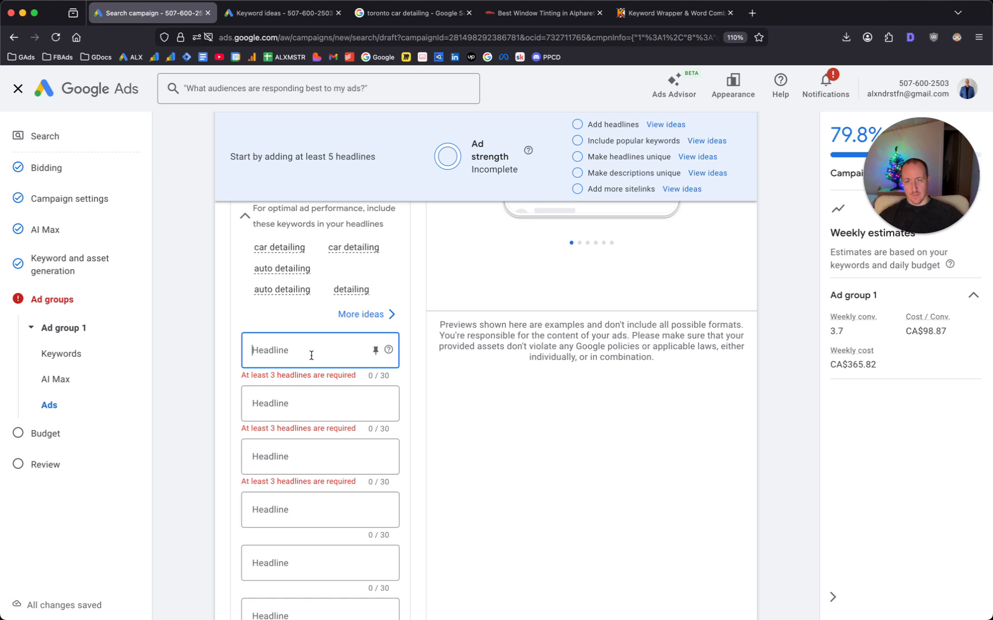
text(Car Detailing Atlanta)
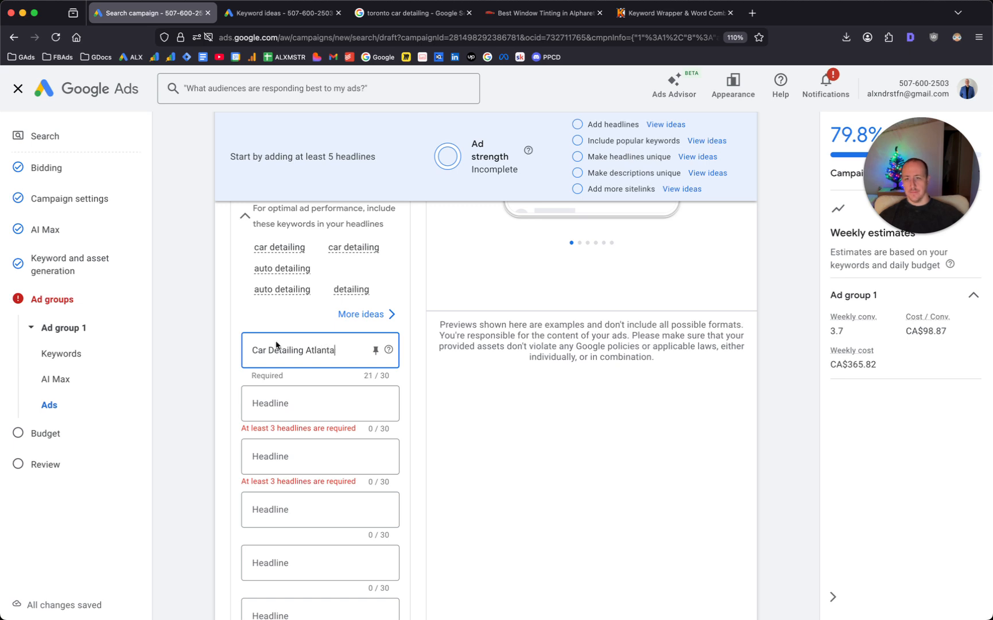
key(Tab)
text(Atlant)
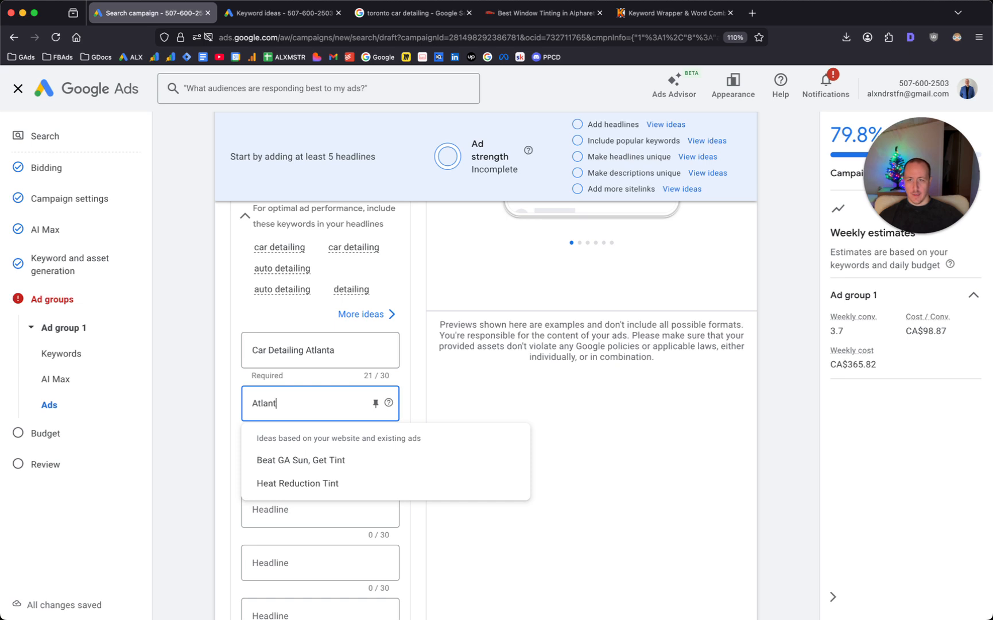
text(a's Best Dtai)
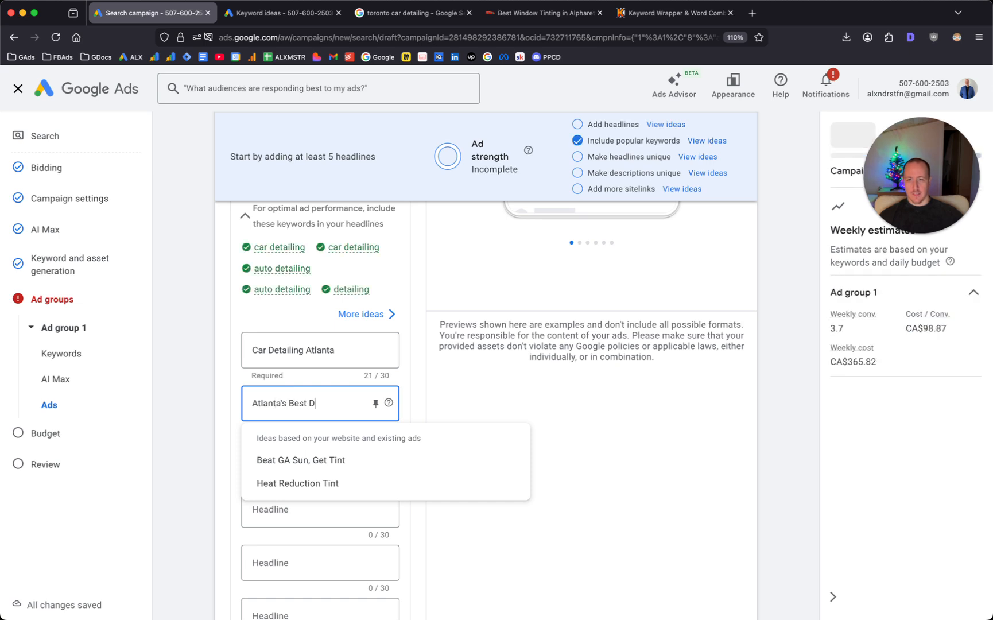
key(BackSpace)
key(BackSpace)
key(BackSpace)
text(etailing Team)
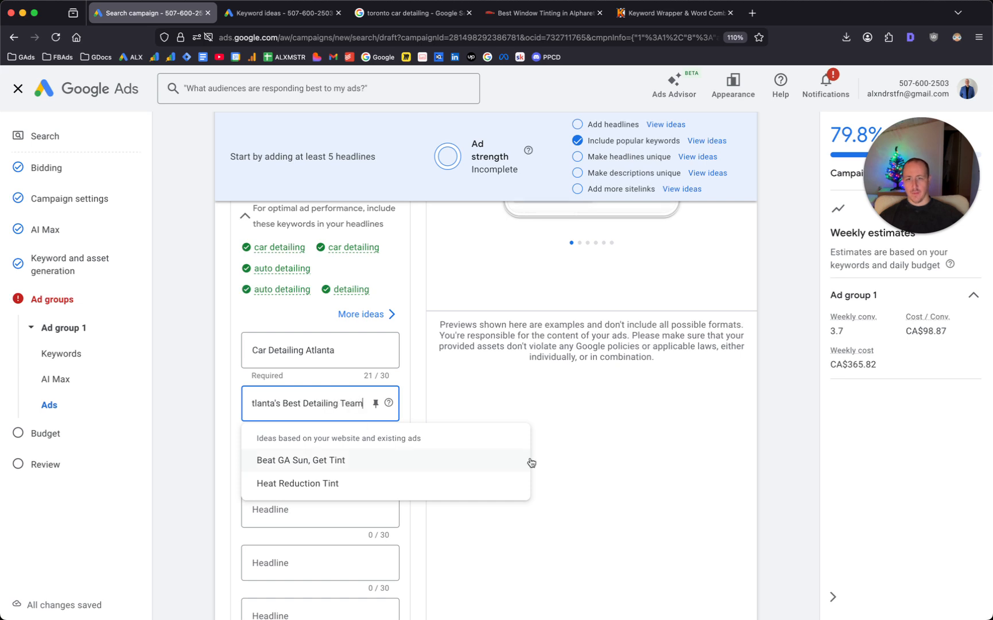
click(628, 470)
- Enter "Best Car Detailing Atlanta" as the third headline and "Car Detailing Near You" as the fourth
scroll(516, 470, down, 1)
click(327, 401)
text(Bes)
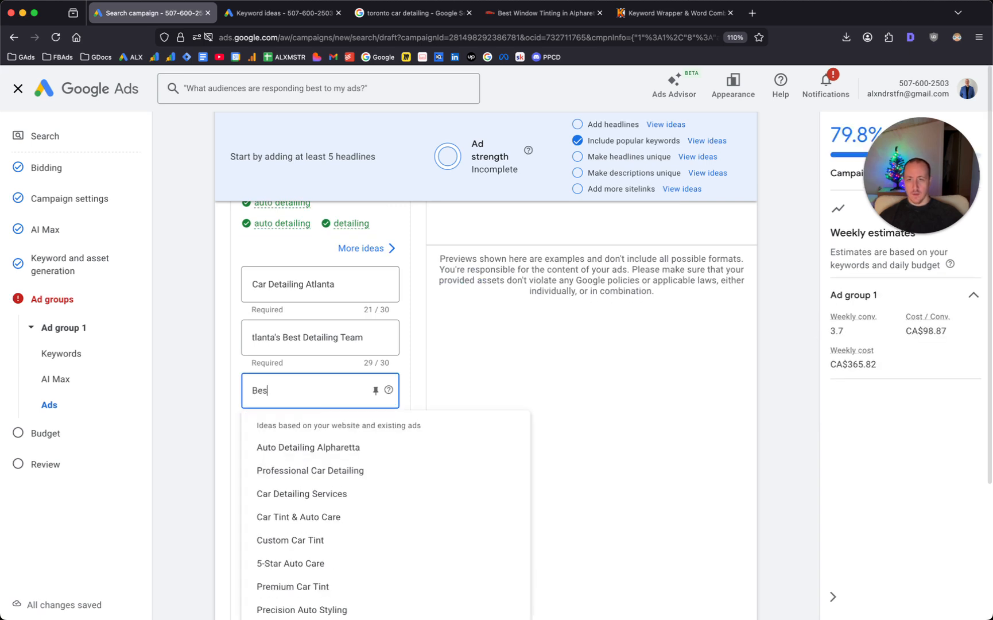
text(t Car Detail)
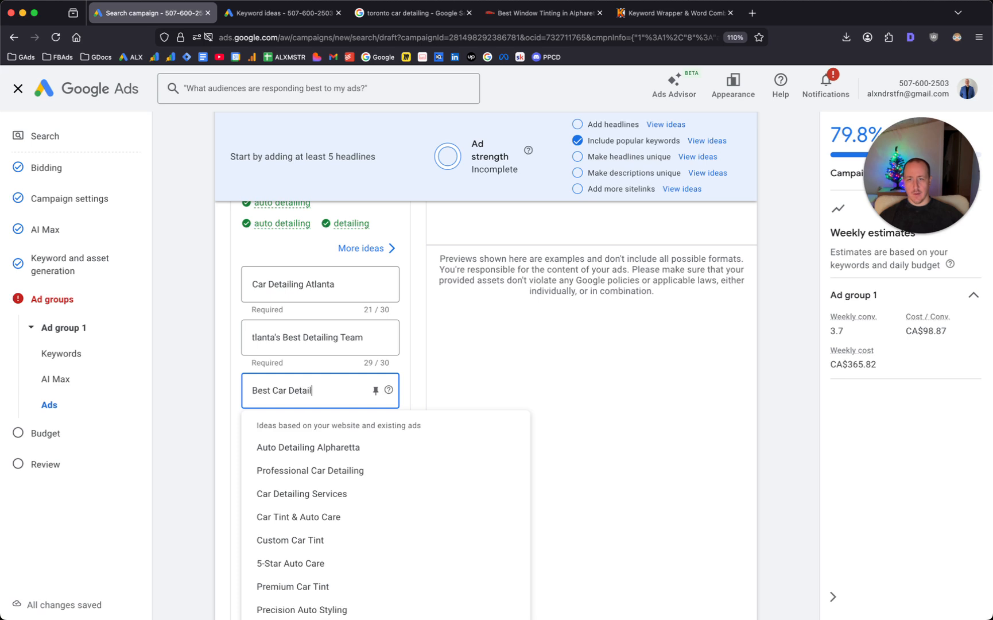
text(ing Atlanta)
click(212, 451)
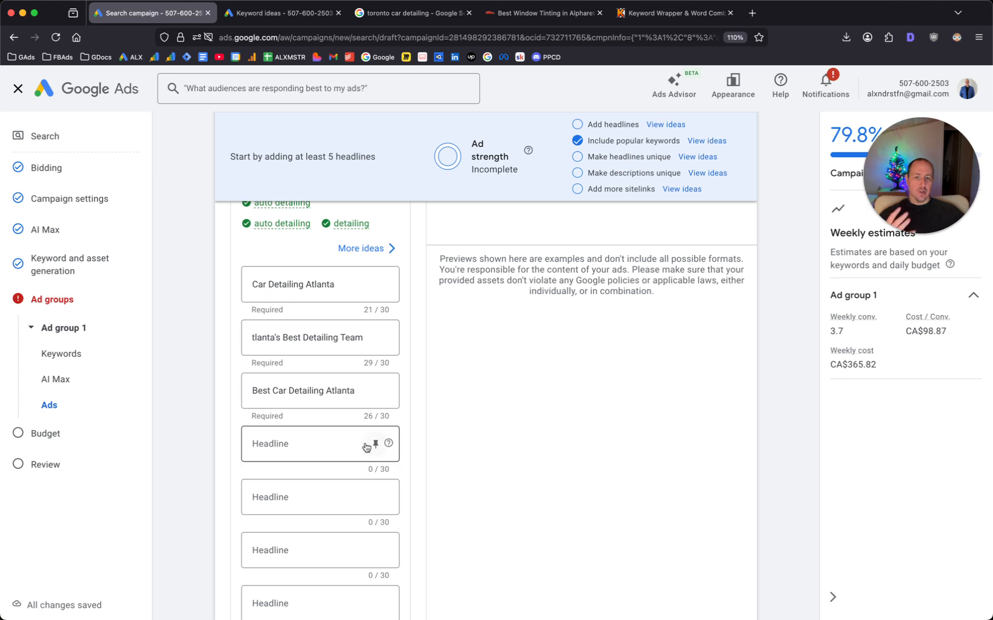
click(322, 443)
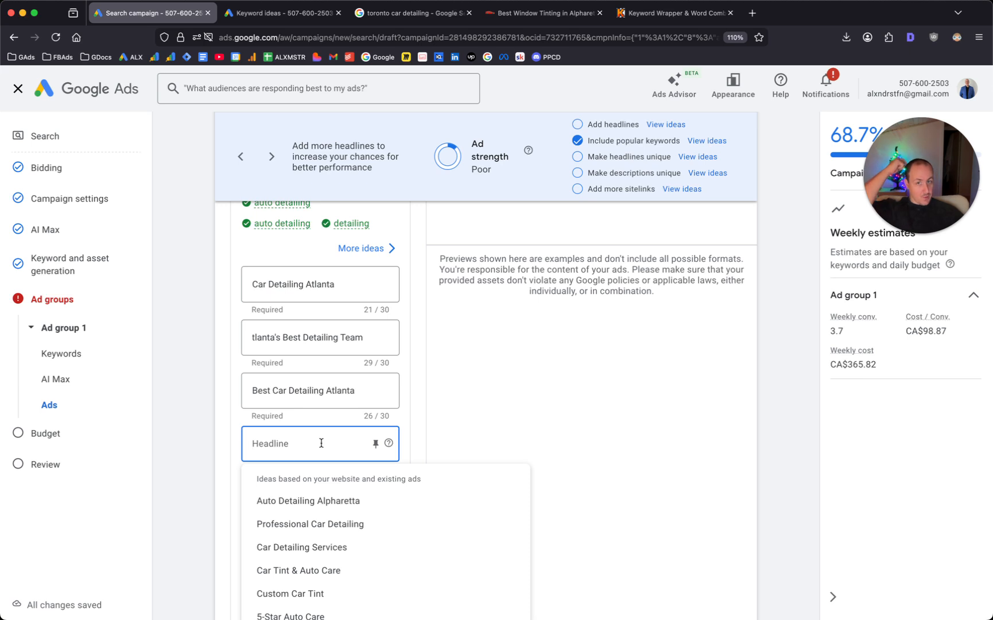
text(Car Detailing Near You)
key(Escape)
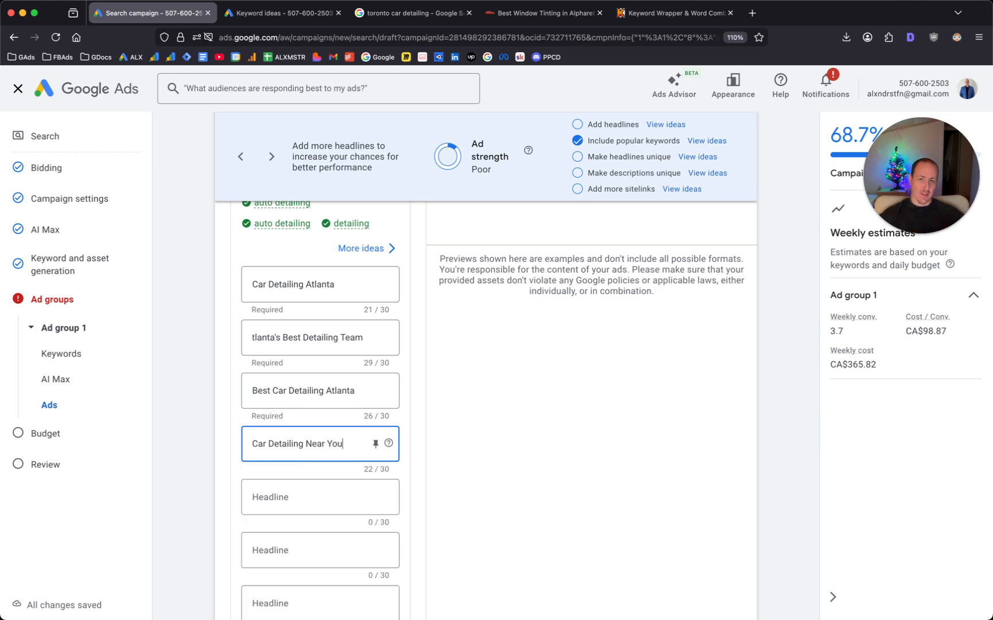
- Enter "Details Starting From $199" as the fifth headline of the ad
click(499, 492)
click(323, 498)
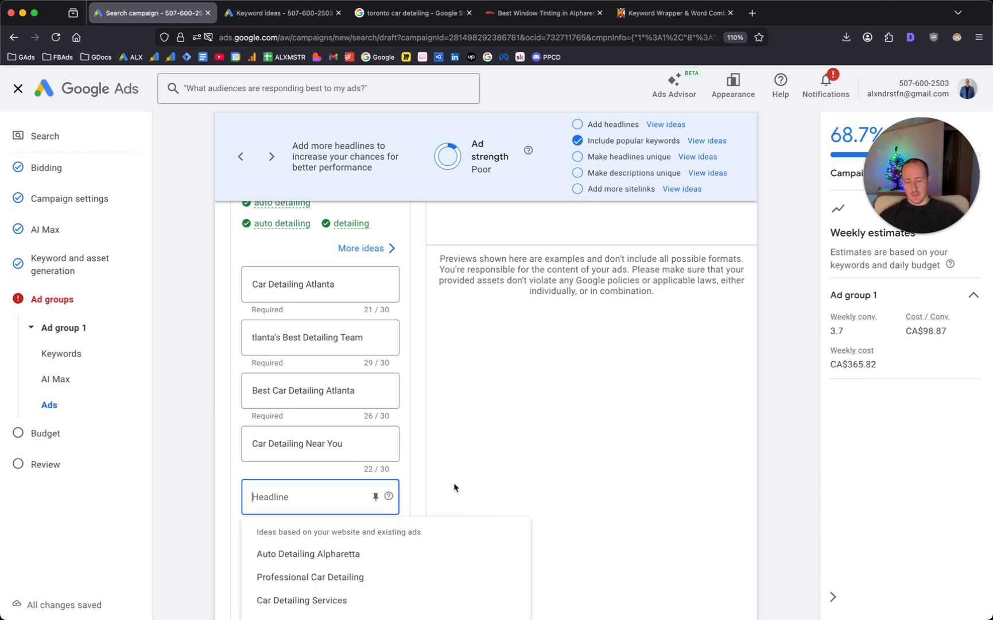
text(T)
key(BackSpace)
text(Det)
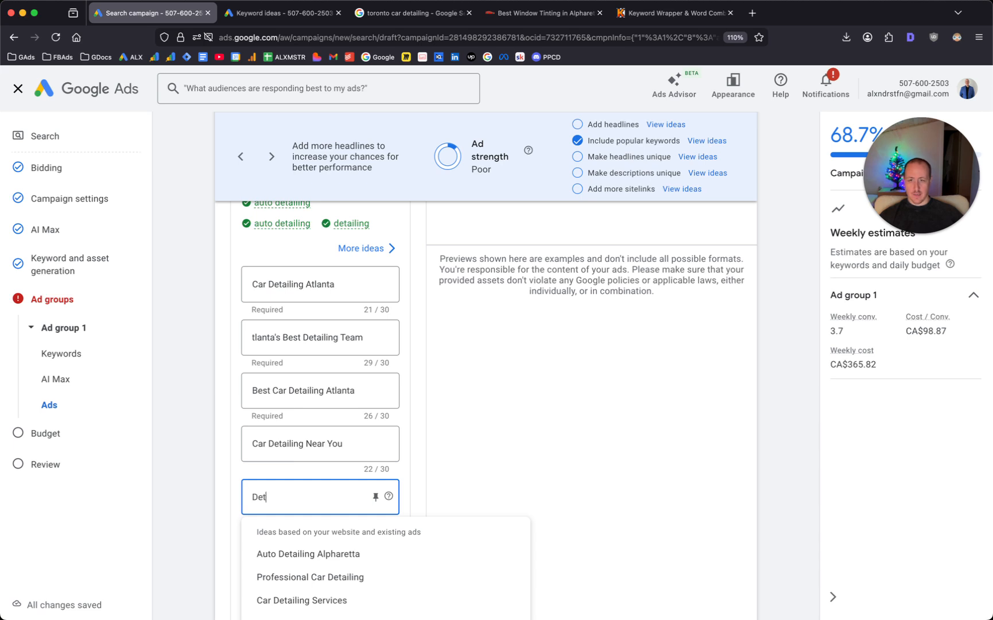
text(aius Starting From $199)
click(433, 481)
- Enter "Starting at $199" as the sixth headline of the ad
click(323, 481)
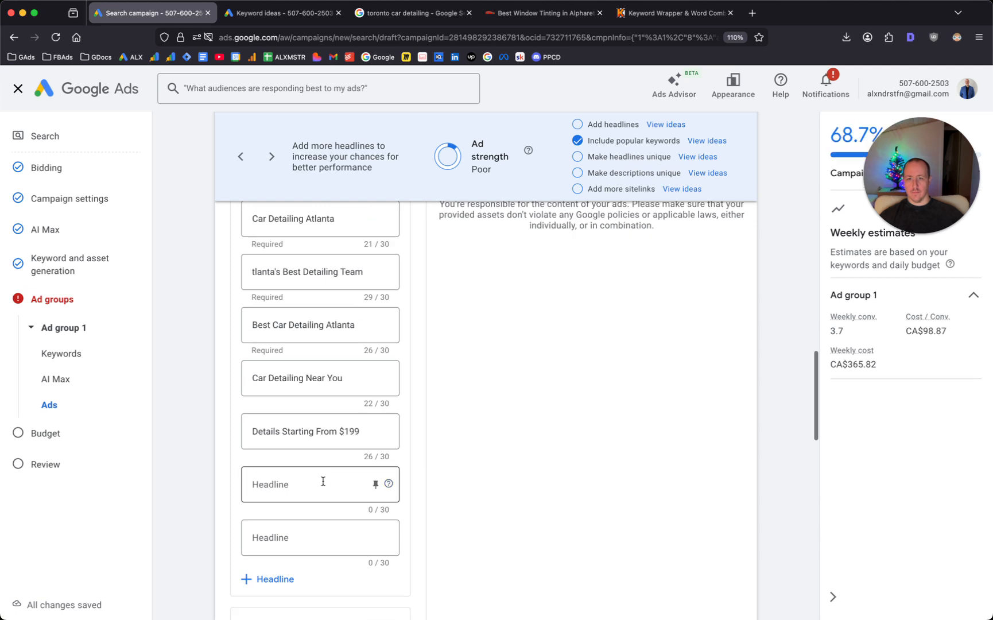
text(Fr)
key(BackSpace)
key(BackSpace)
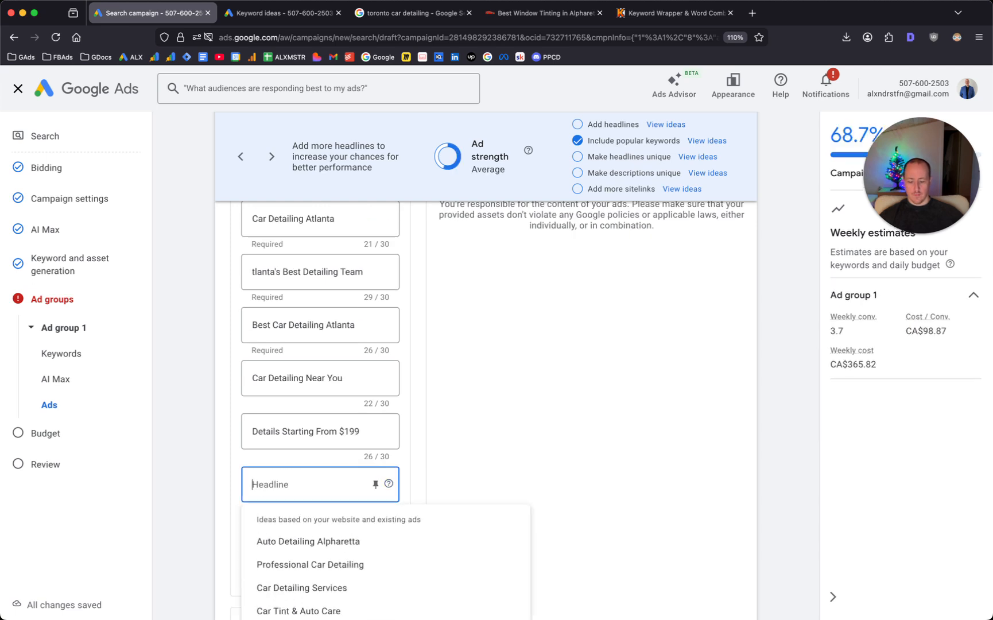
text(Starting at $199)
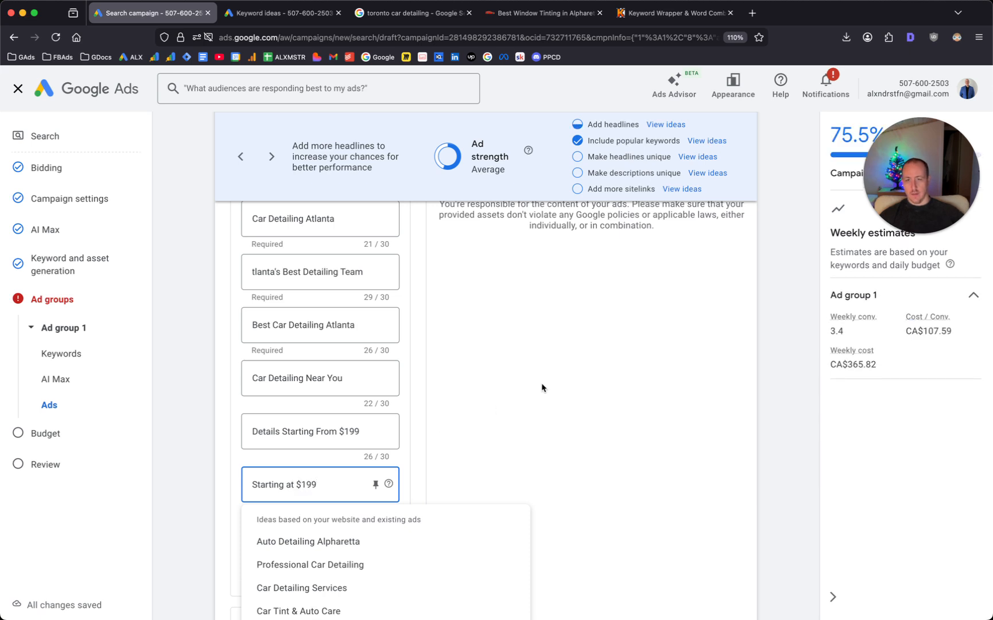
click(492, 439)
- Add another headline field and enter "Easily Book Online" as the seventh headline
click(329, 474)
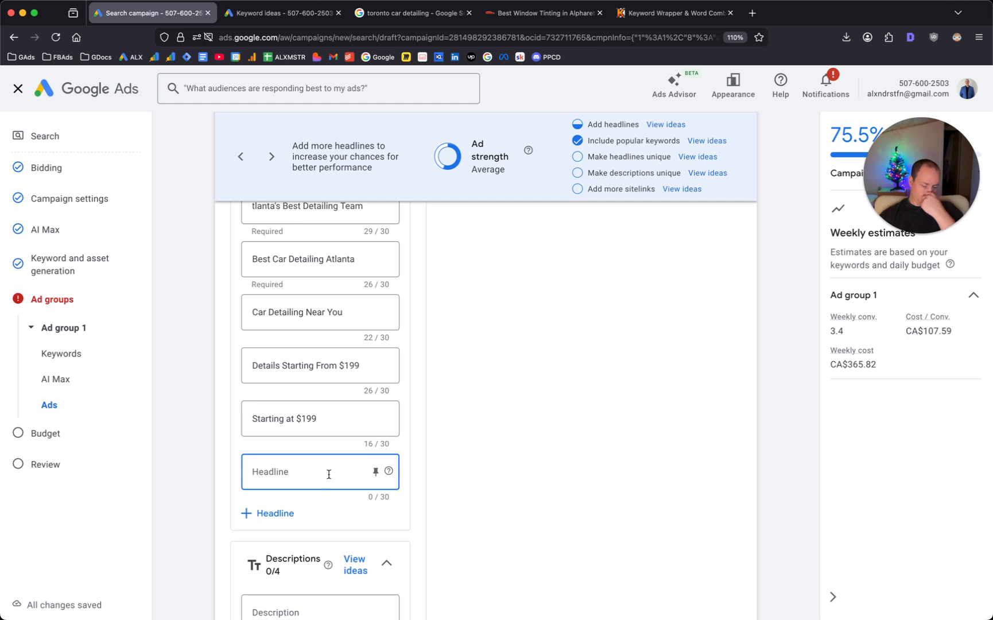
click(265, 513)
click(281, 471)
text(Easily B)
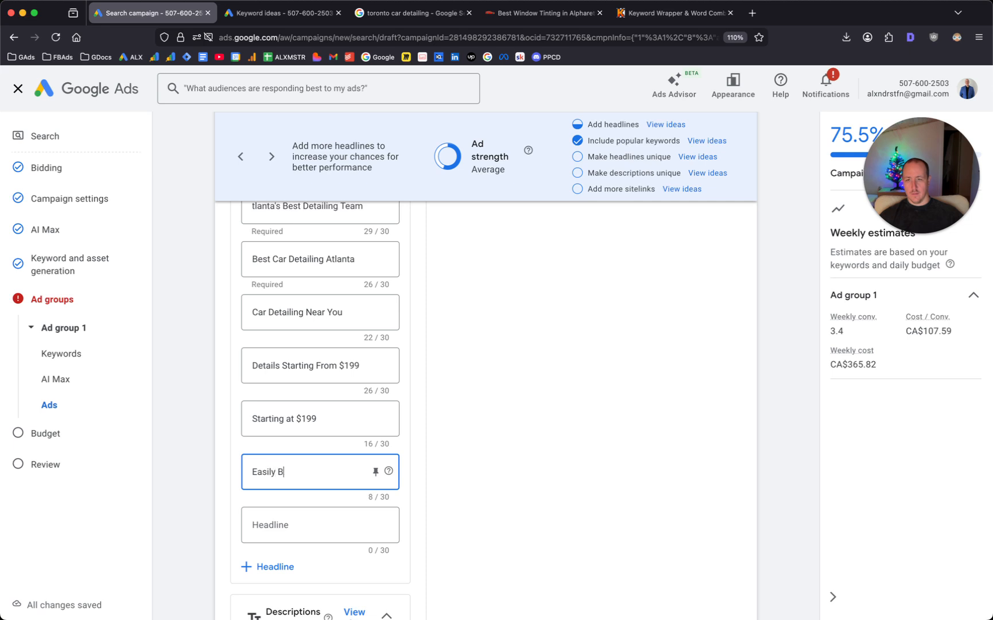
text(ook Online)
- Enter "Call For Instant Quote" as the eighth headline of the ad
click(275, 523)
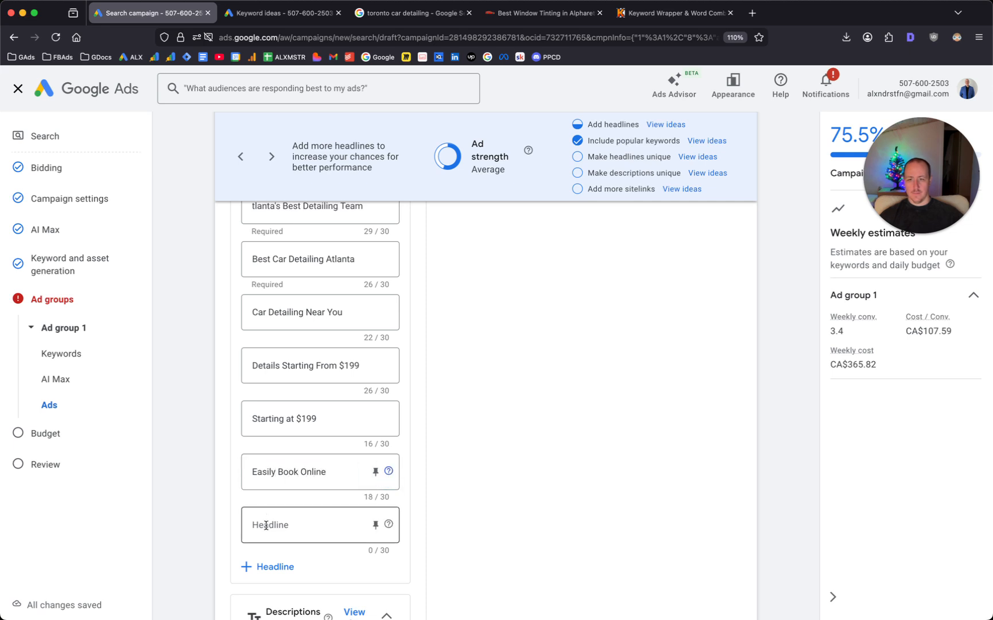
text(Call For Instant quot)
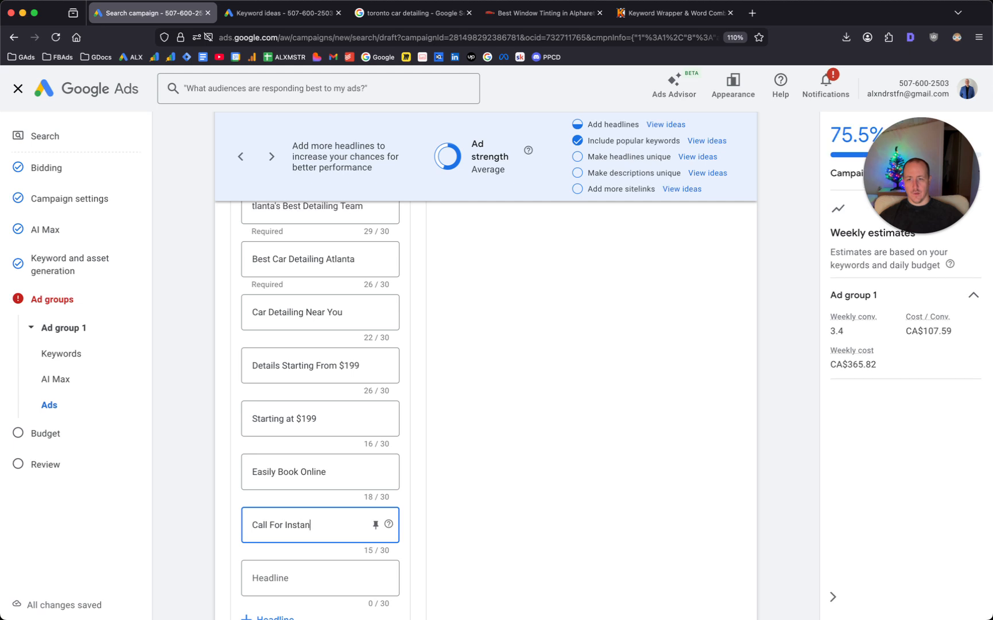
key(BackSpace)
key(BackSpace)
text(uote)
- Enter "Book a Detail Today" as the ninth headline of the ad
click(263, 576)
text(oo)
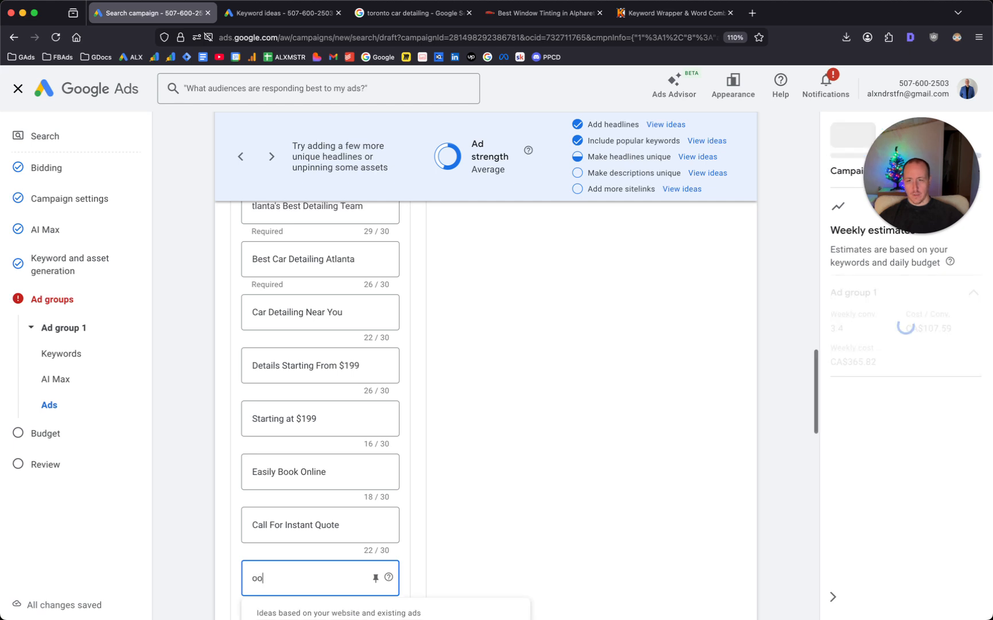
key(BackSpace)
text(Book a Detail Today)
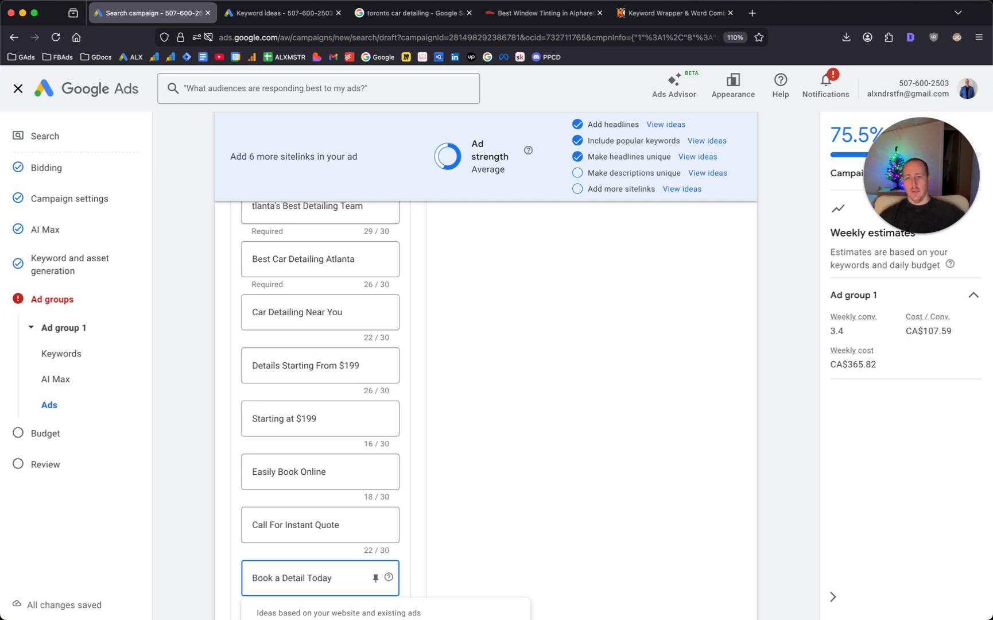
scroll(328, 502, down, 5)
scroll(329, 503, up, 1)
click(534, 352)
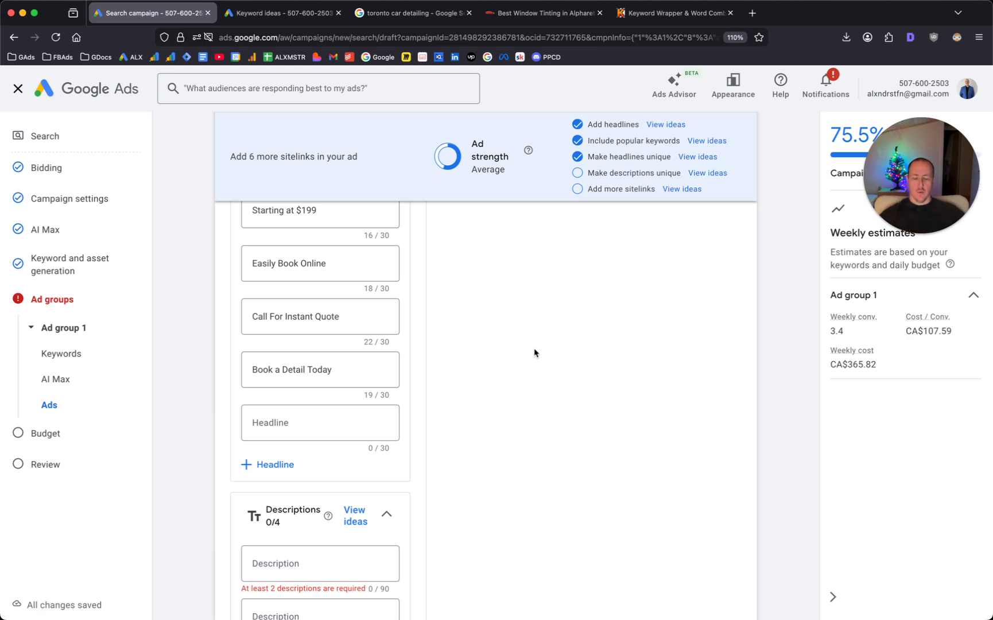
- Enter "Convenient Downtown Location" as the tenth headline of the ad
click(349, 431)
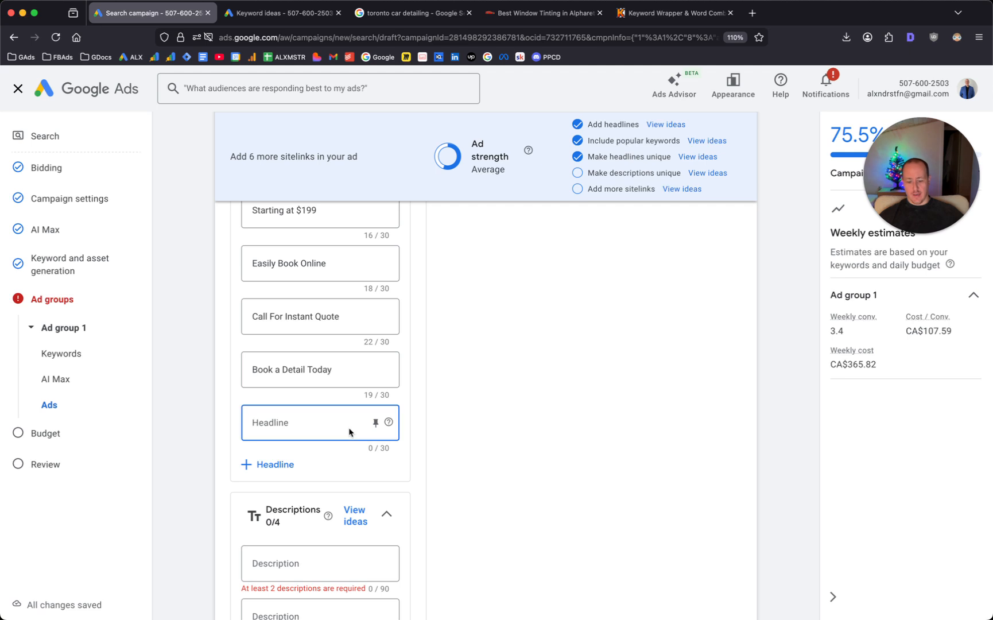
text(Convent)
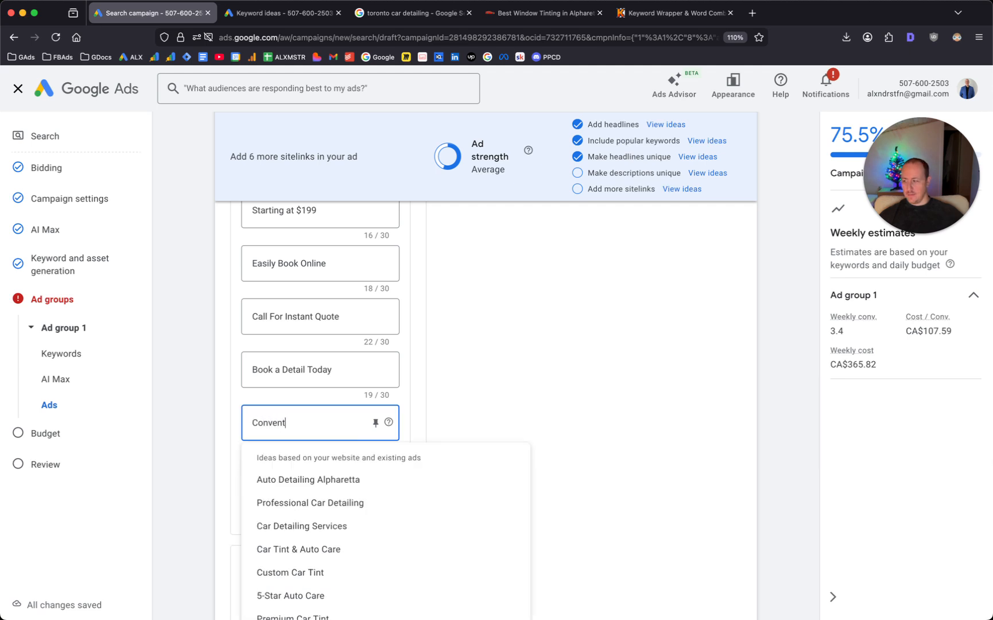
text(i)
key(BackSpace)
key(BackSpace)
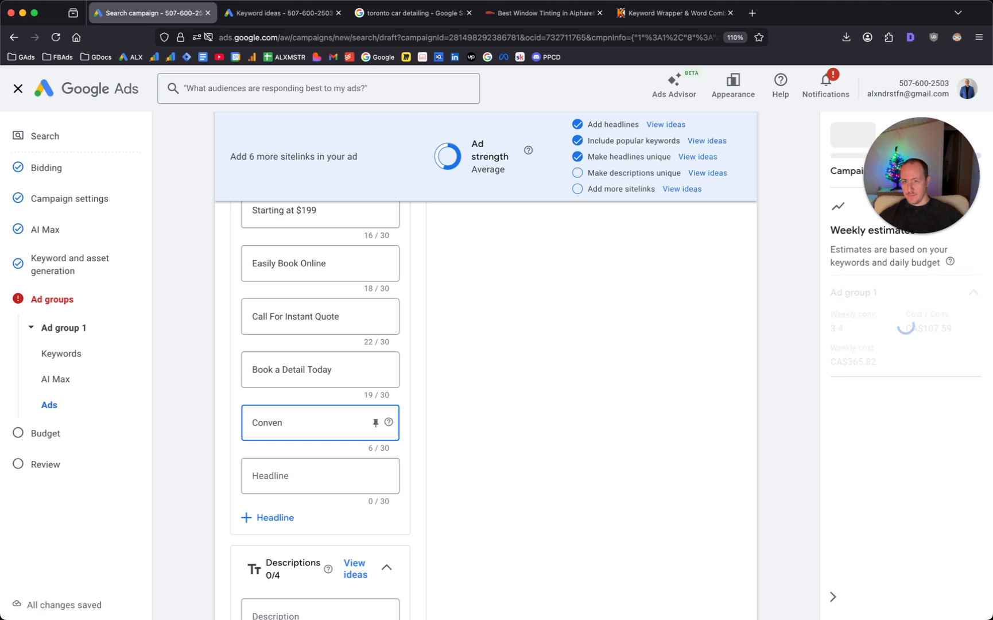
text(ient Downtown Location)
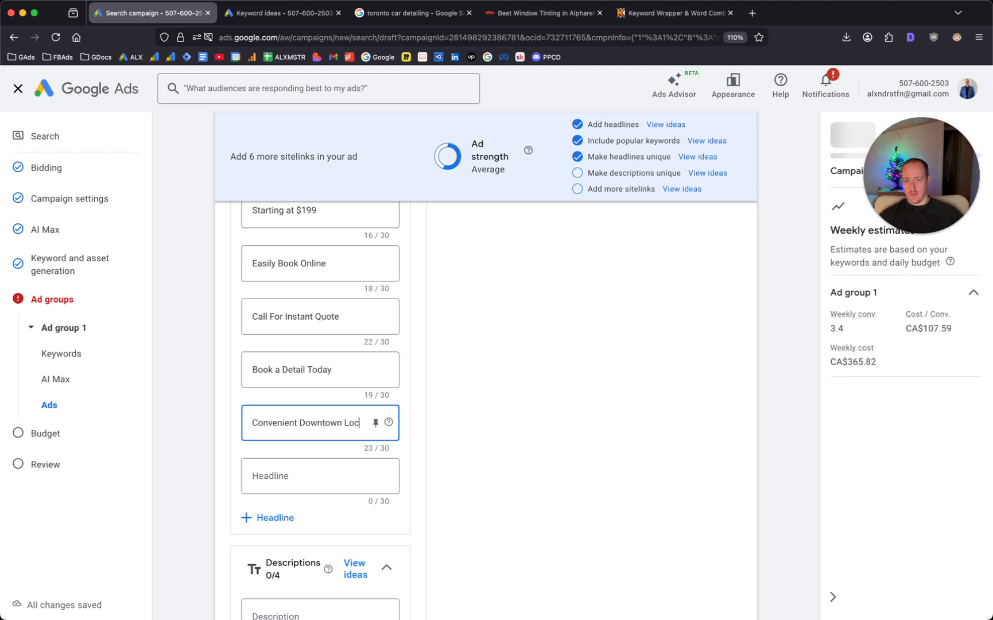
- Enter "Serving Downtown Atlanta" as the eleventh headline and check the headlines in the ad preview
key(Tab)
key(Tab)
key(Tab)
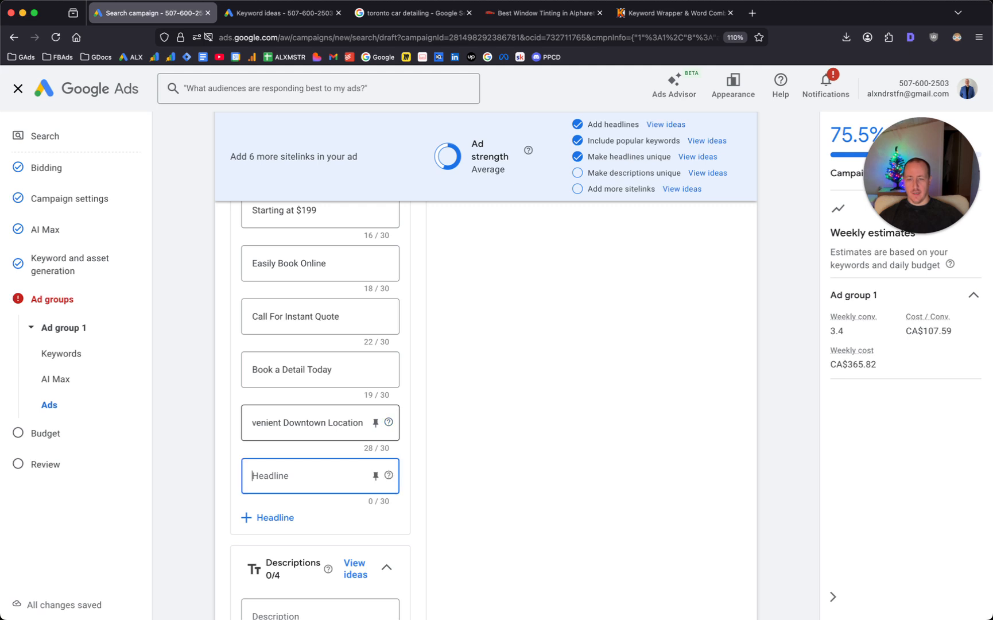
text(Serving Downtown Atlanta)
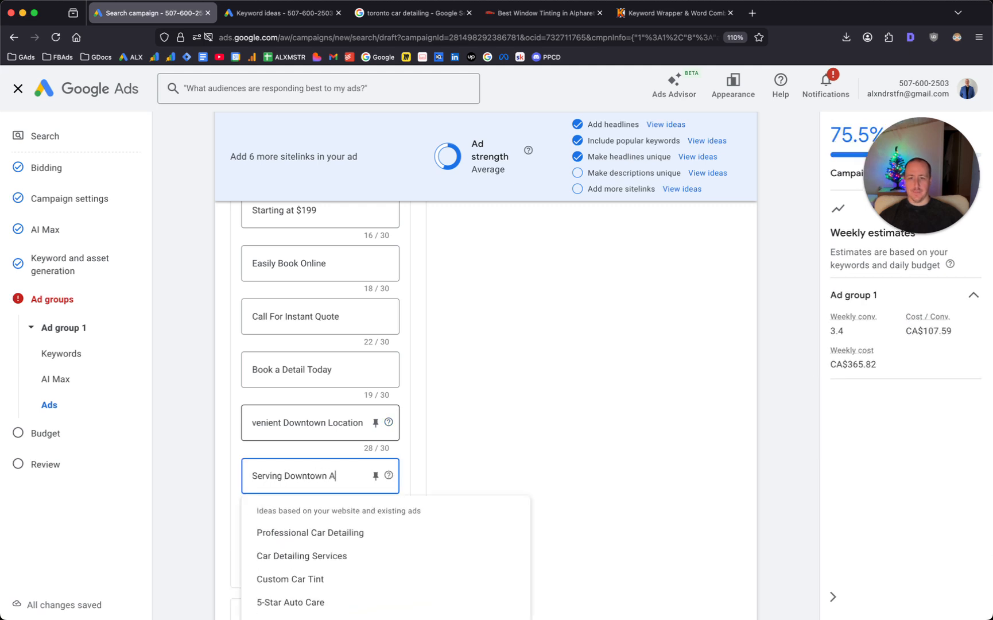
click(556, 465)
scroll(543, 463, up, 10)
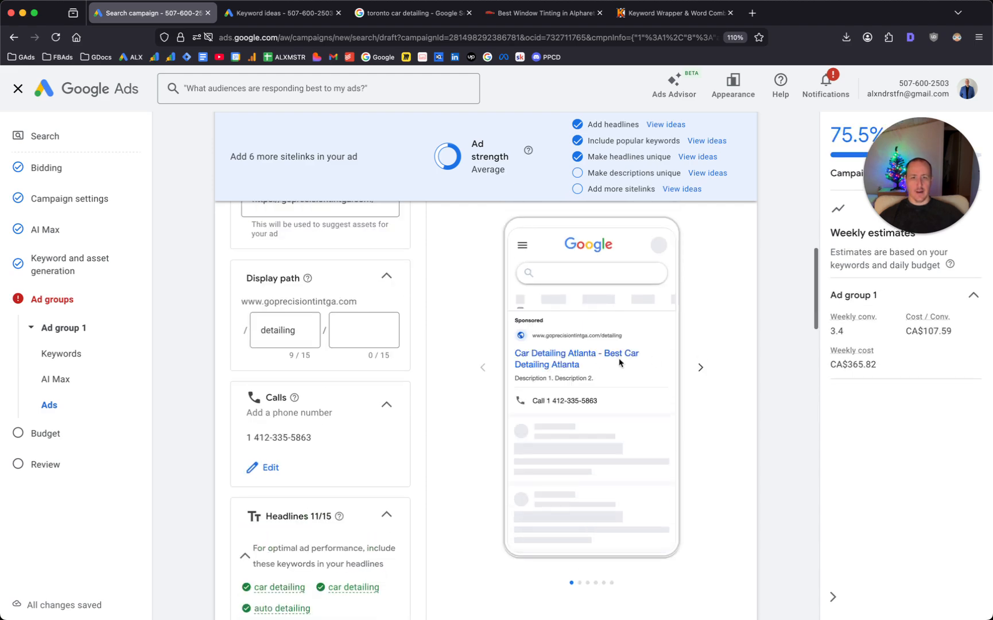
- Enter "Atlanta's best car detailing team. Visit our shop in downtown. Detailing from $199." as the first description
scroll(572, 373, down, 10)
scroll(359, 441, down, 5)
click(300, 383)
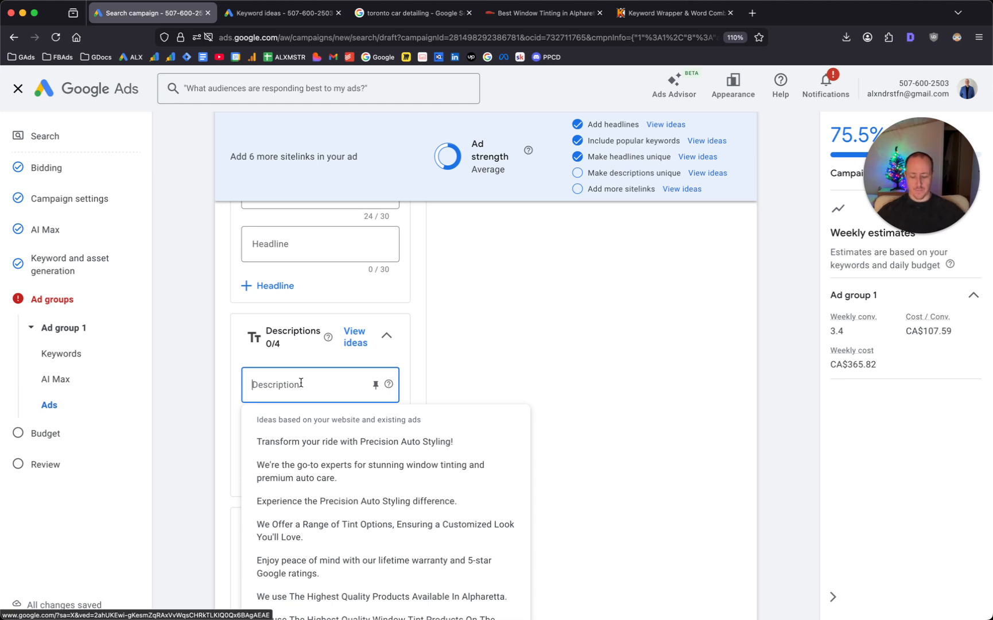
text(Atla)
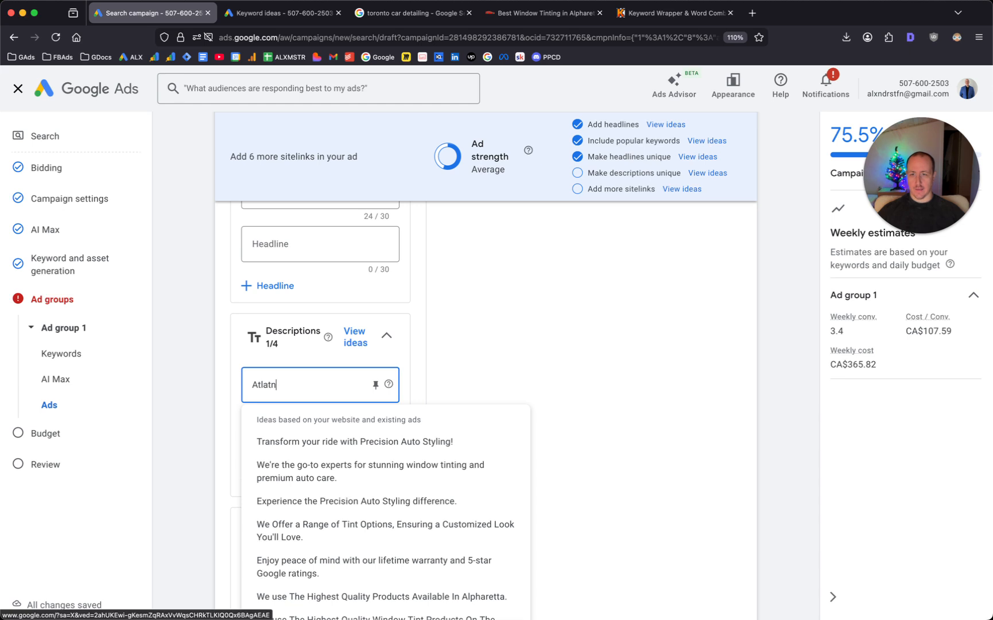
text(nta's best car detailing tam)
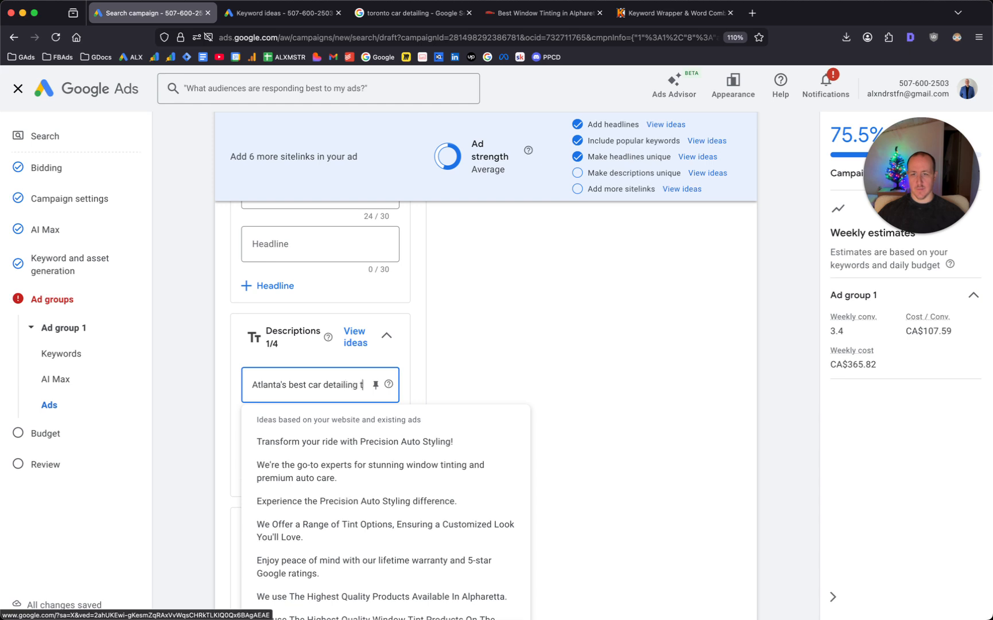
key(BackSpace)
key(BackSpace)
text(ea)
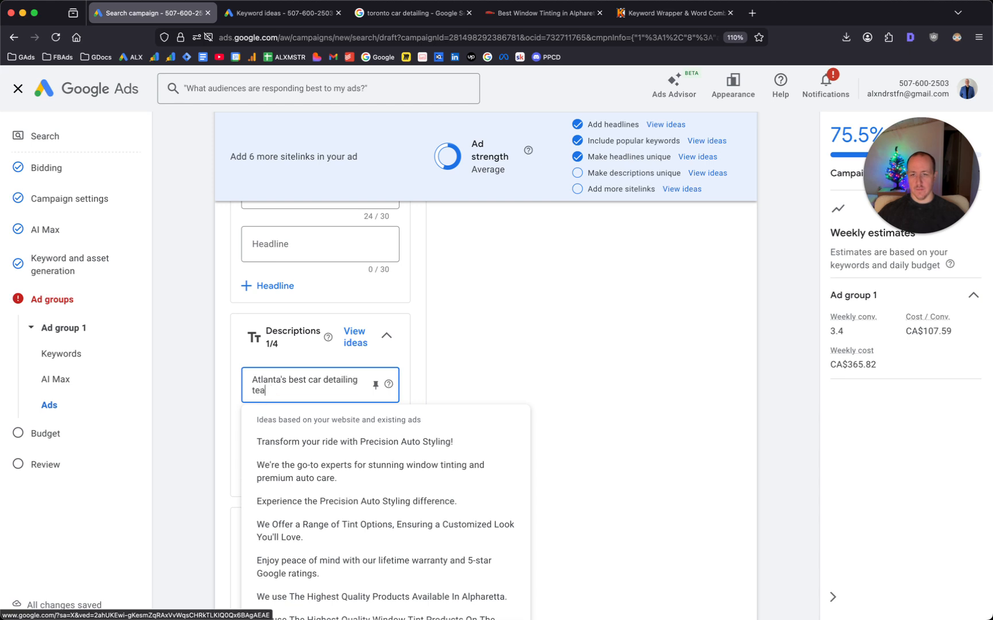
text(m. Visit our sh)
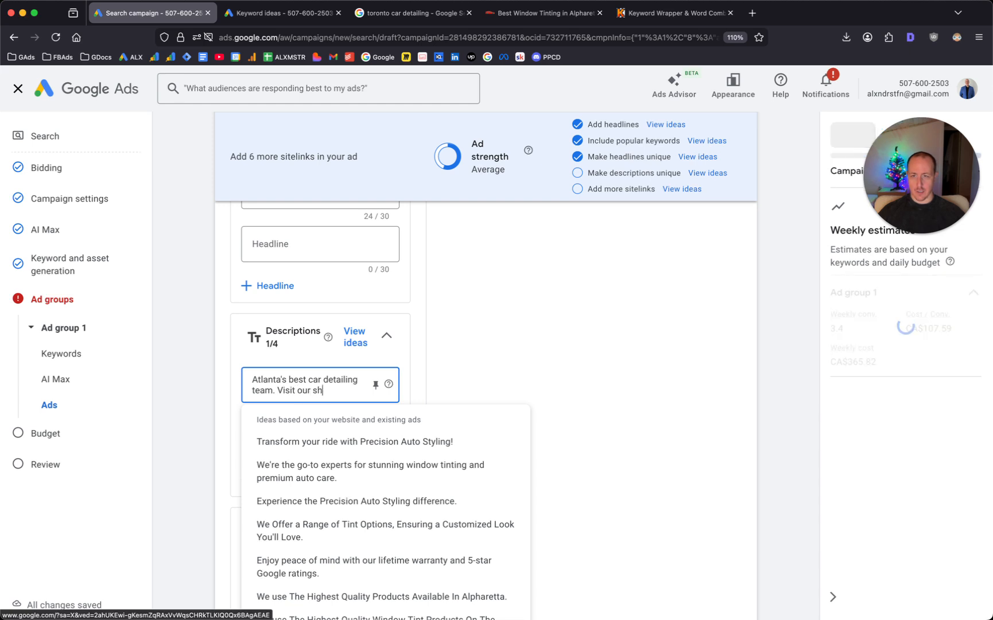
text(op in down)
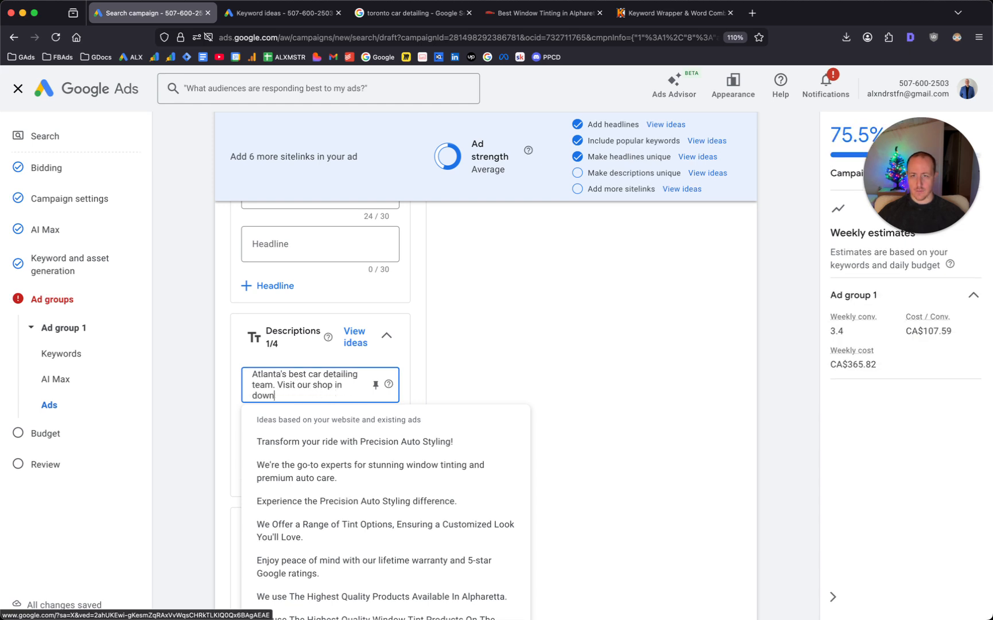
text(town. Detailing from $199.)
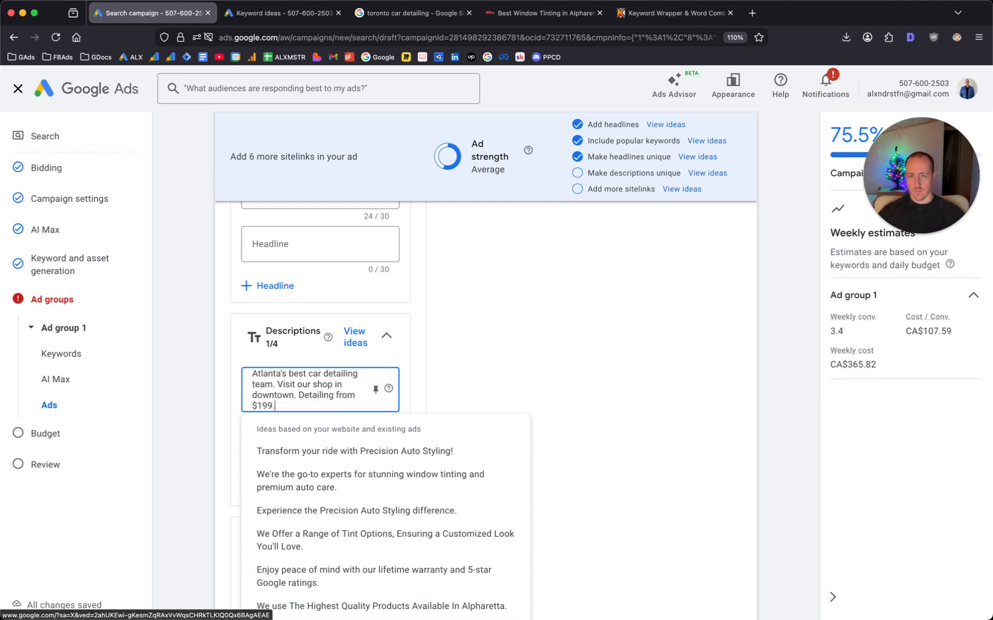
click(612, 342)
- Shorten the first description's shop sentence to "Visit our shop downtown." and end the description with "Call now"
click(338, 401)
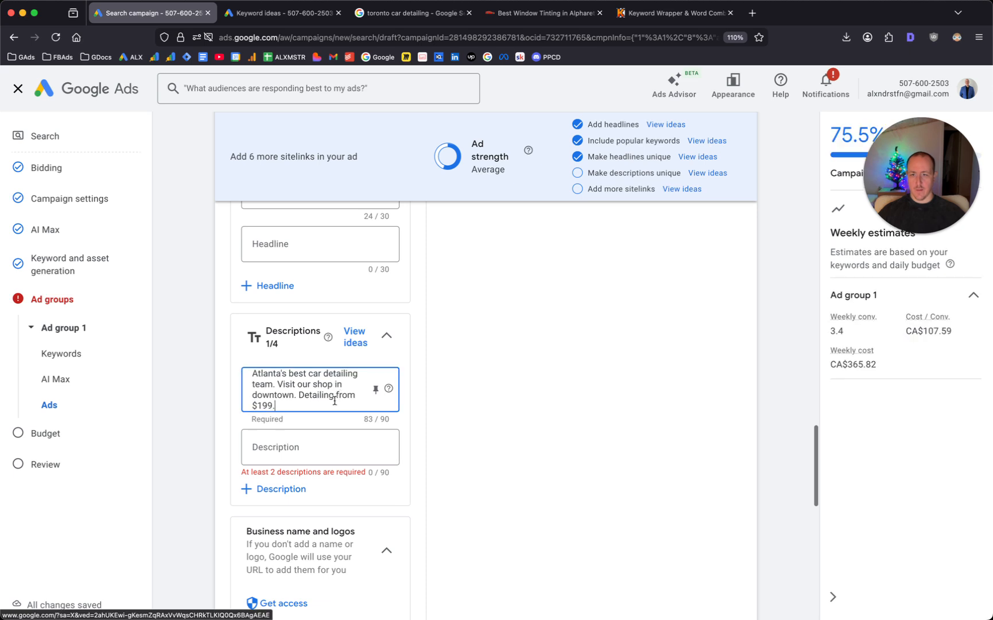
text(Call)
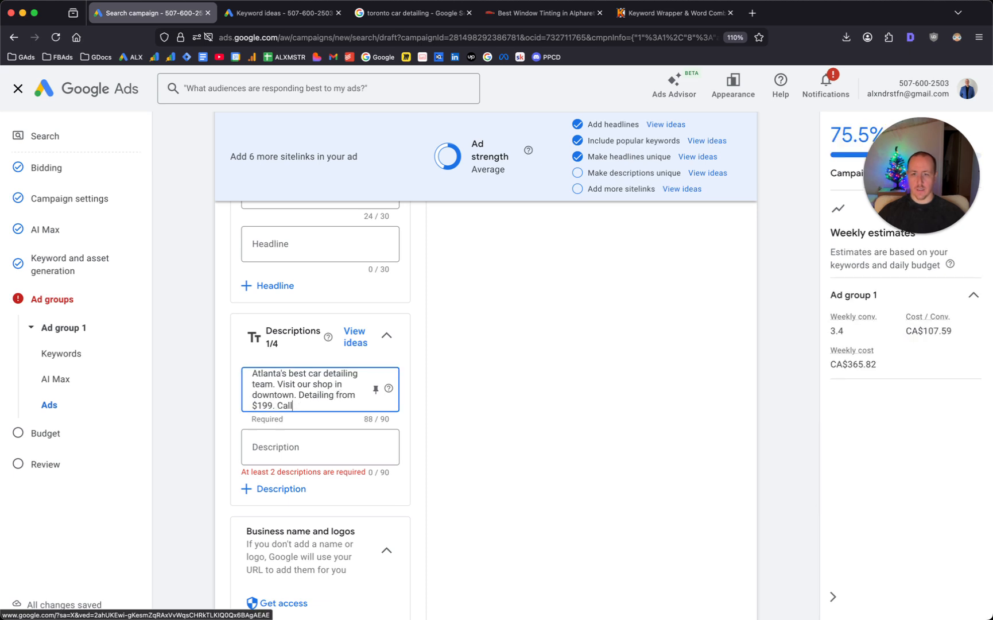
click(301, 443)
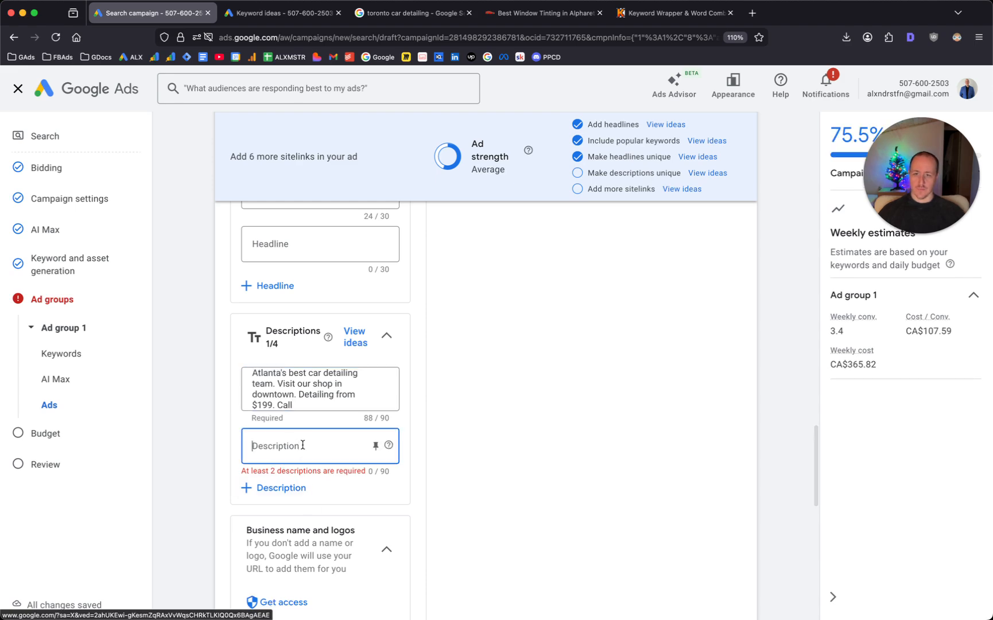
click(351, 386)
key(BackSpace)
key(BackSpace)
key(BackSpace)
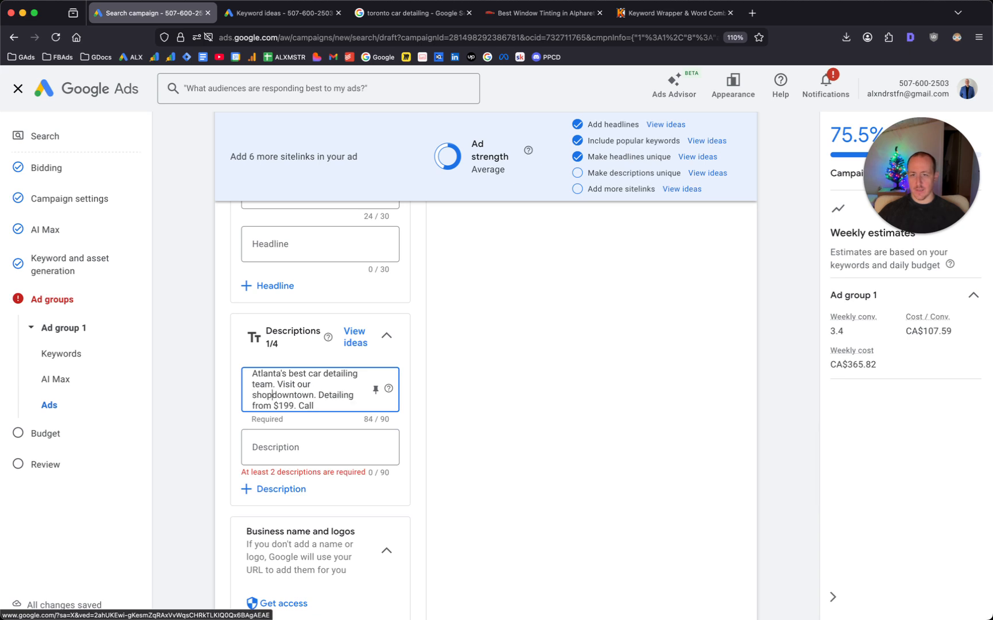
click(294, 405)
text(now)
- Enter "Looking to get your car detailed in ATL? We've got you covered. Get a quote today." as the second description
click(317, 447)
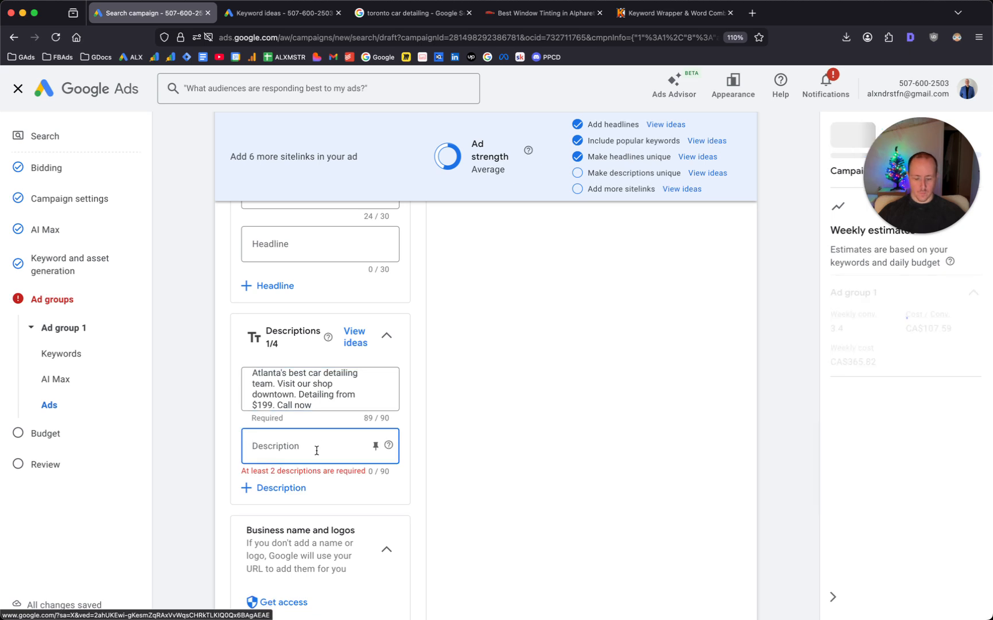
text(Looking to get your c ar d)
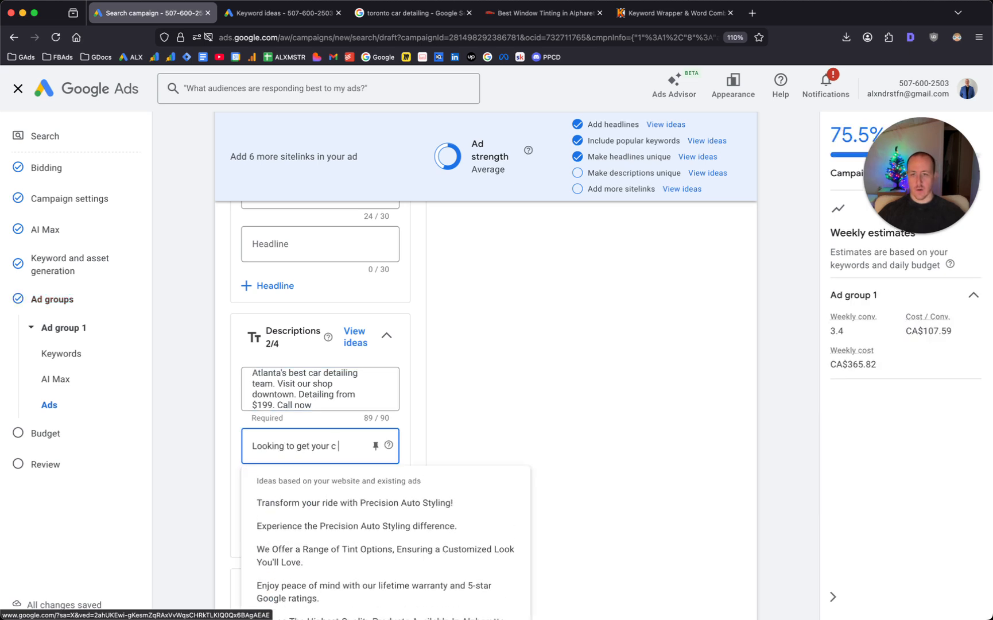
key(BackSpace)
key(BackSpace)
text(ar)
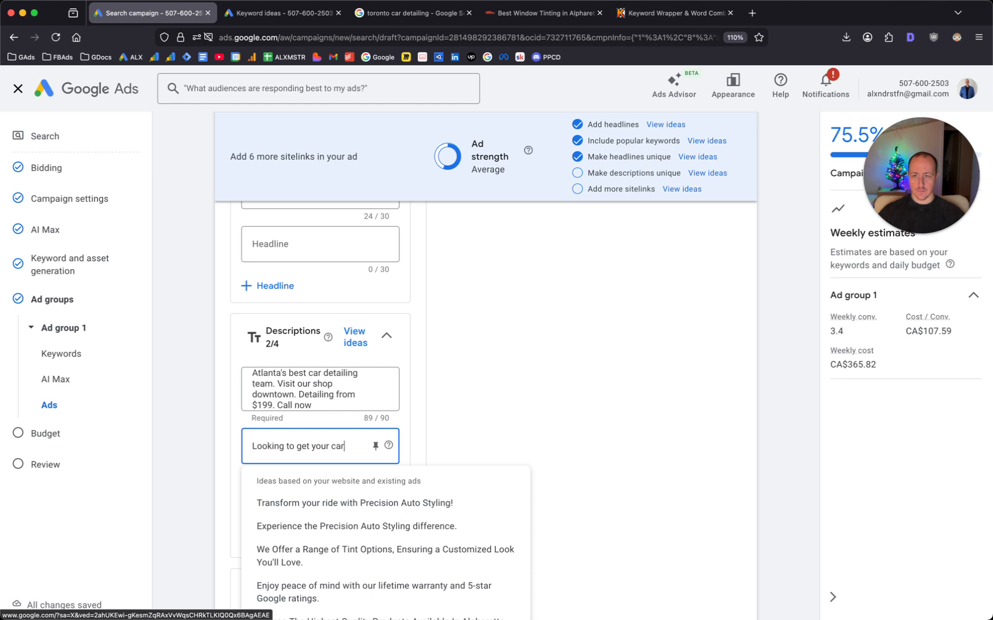
text( detailed in A)
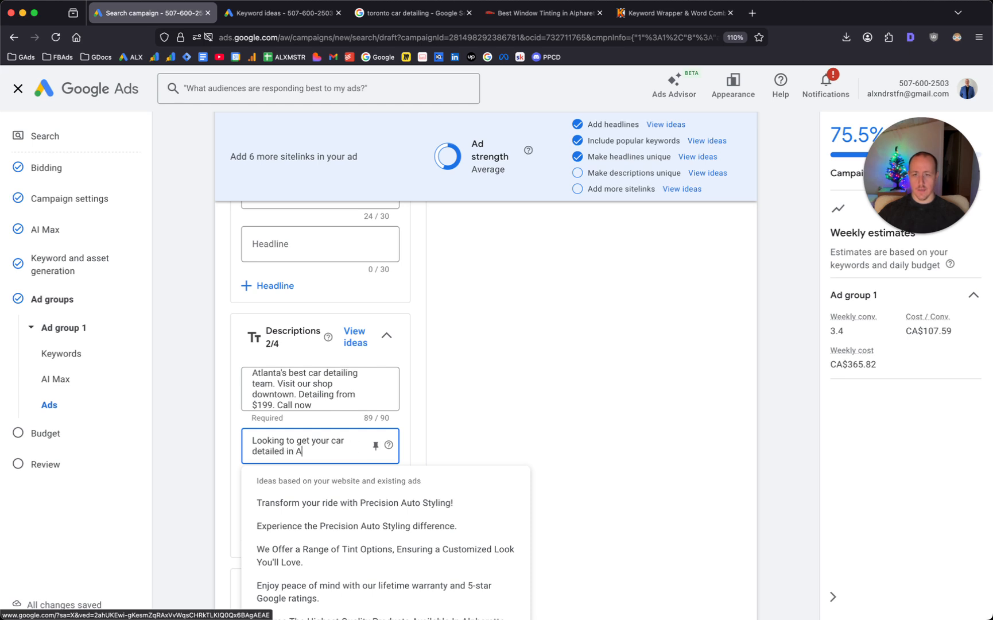
text(TL? We've got you covered.)
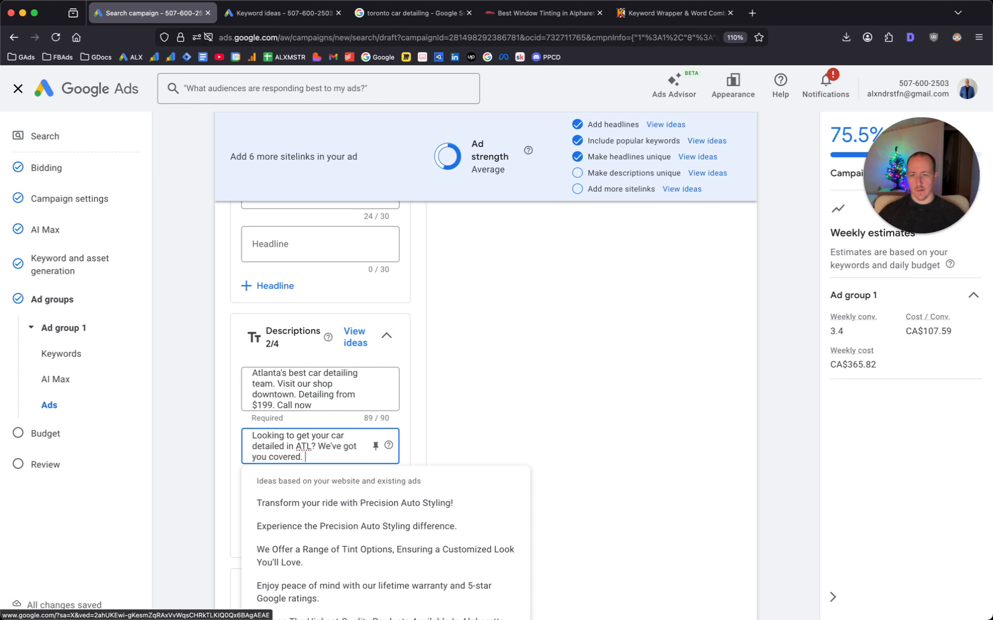
click(530, 424)
click(338, 457)
text(. Get a quote today.)
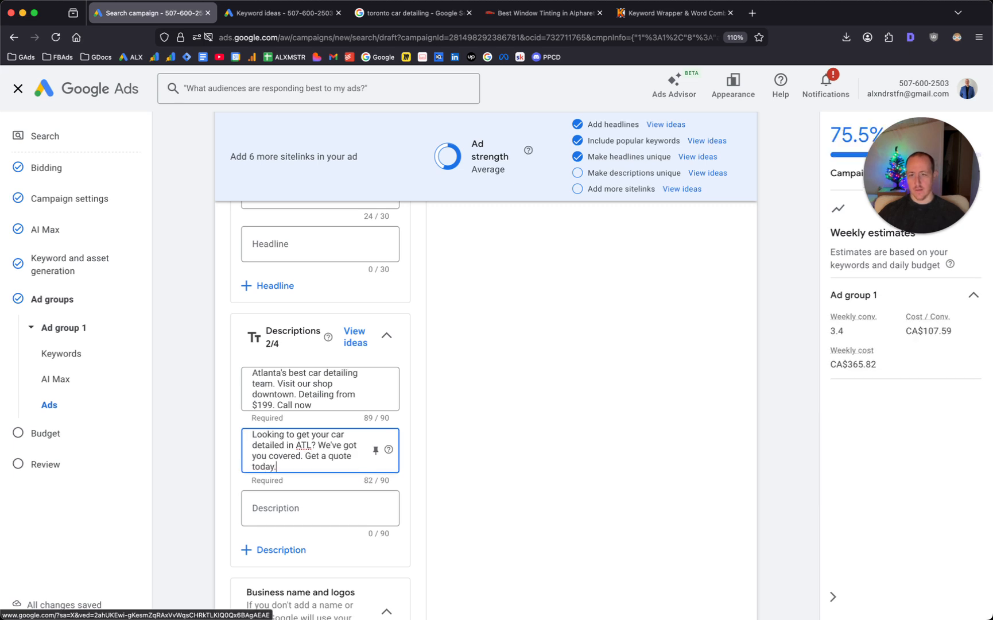
- Enter "Detailing in Atlanta from $199. Call or book now." as the third description of the ad
click(279, 507)
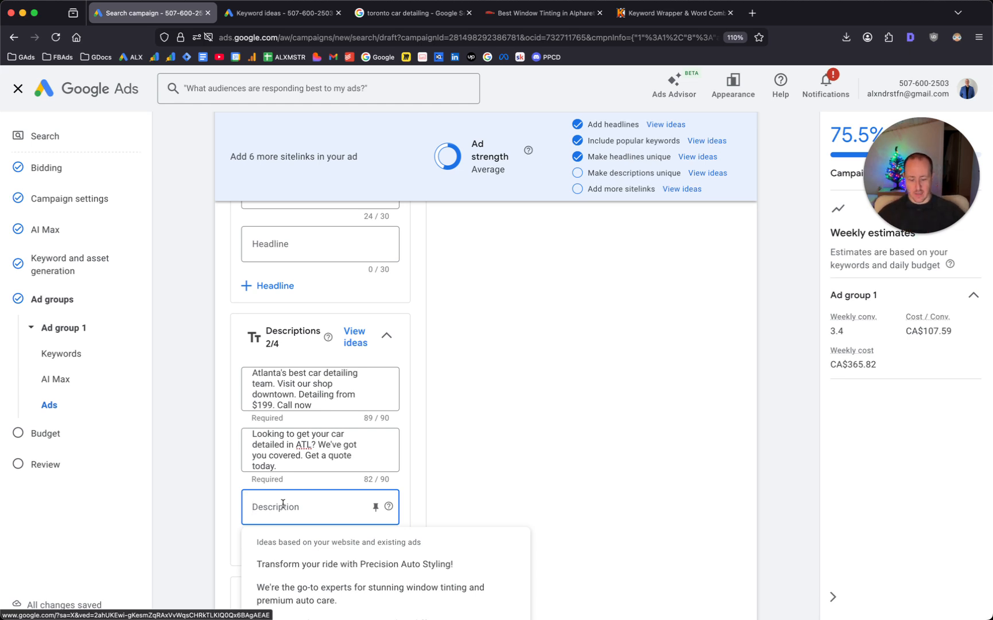
text(D)
key(BackSpace)
text(Detaili)
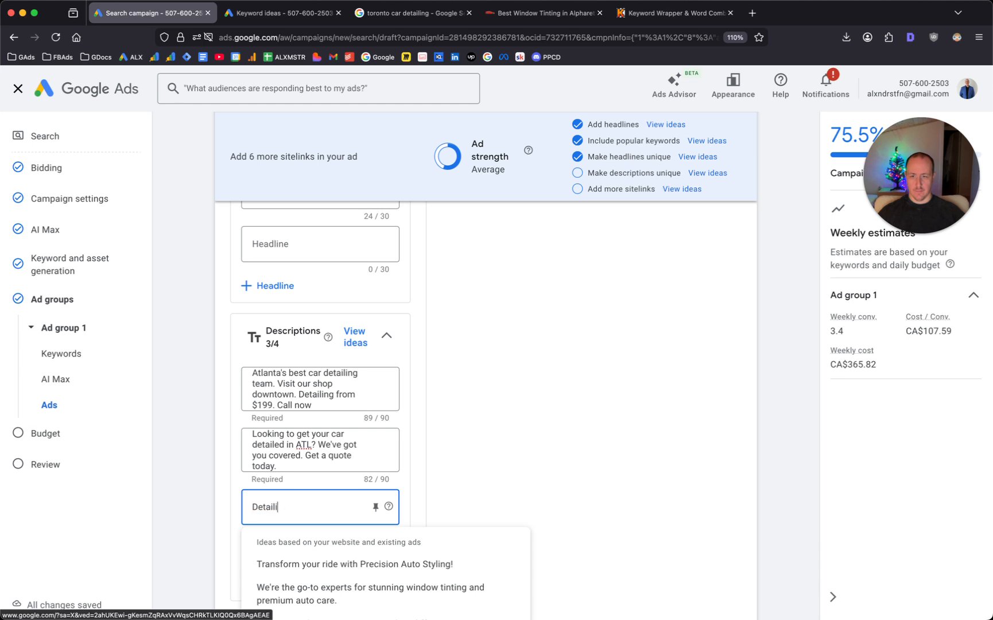
text(gning in Aatl)
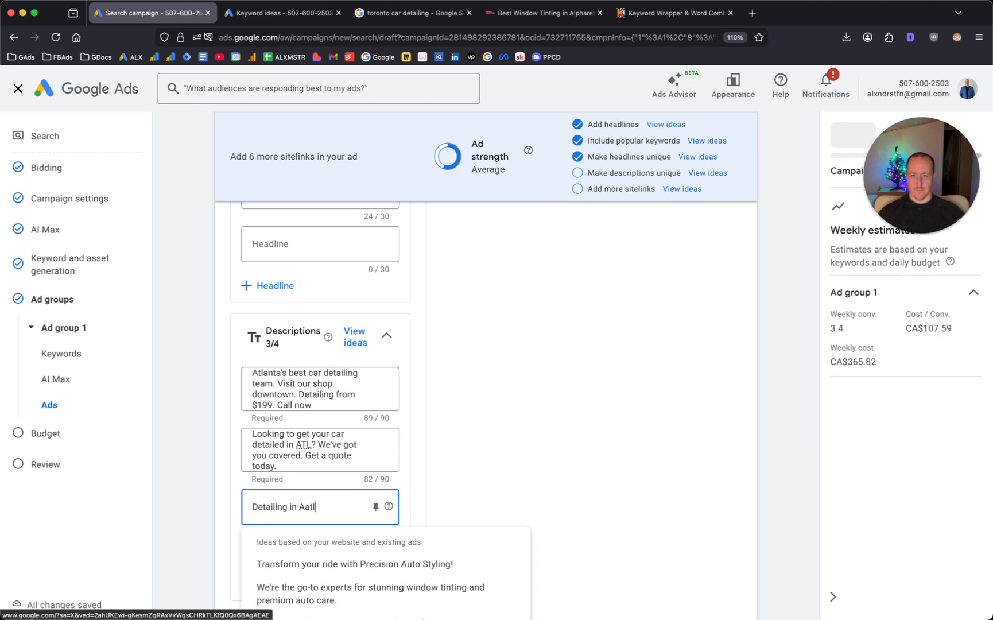
key(BackSpace)
key(BackSpace)
key(BackSpace)
text(tlanta from $199. C)
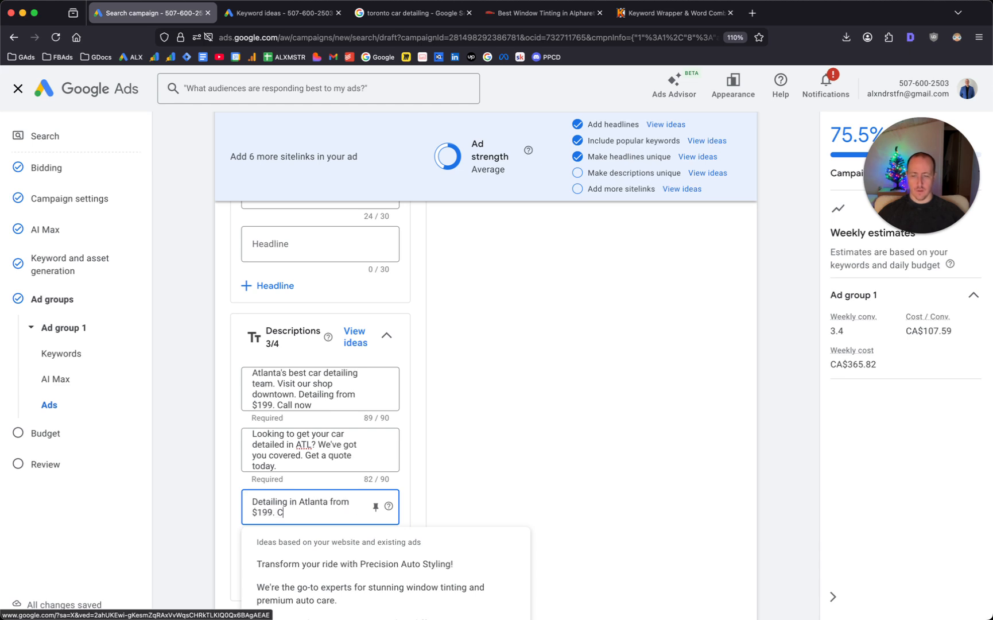
text(all or book today)
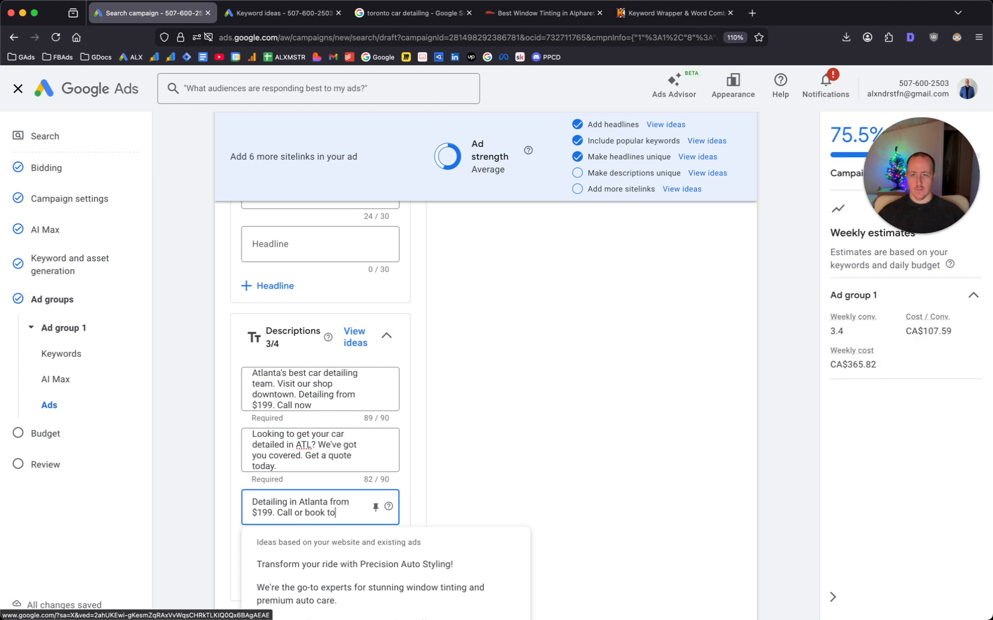
key(BackSpace)
key(BackSpace)
key(BackSpace)
text(now.)
click(565, 437)
- Save the ad without adding sitelinks or callouts and proceed from the ad groups to the campaign budget
scroll(528, 439, down, 3)
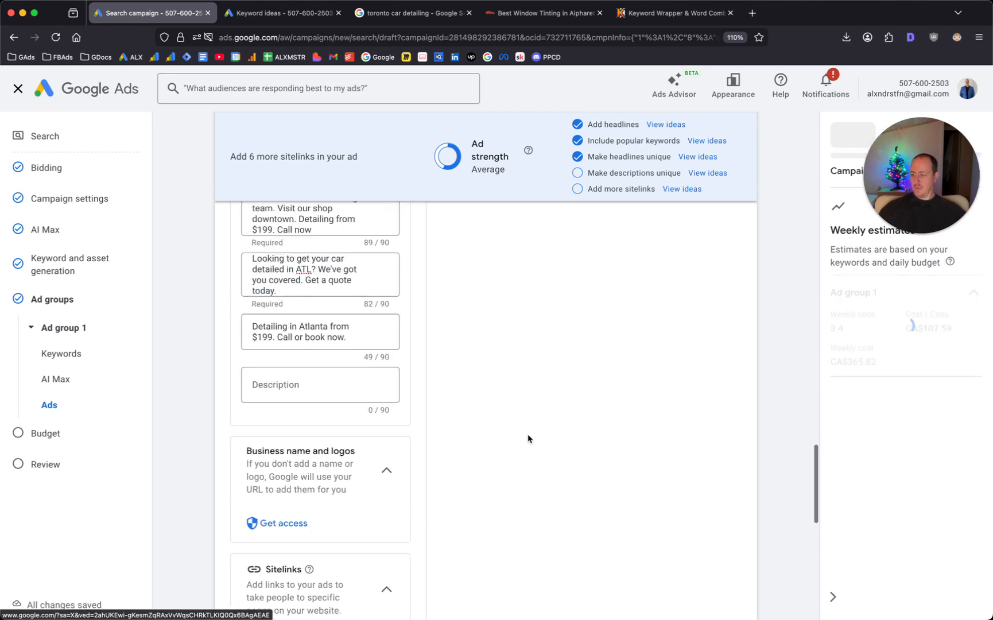
scroll(344, 434, down, 4)
scroll(299, 359, down, 6)
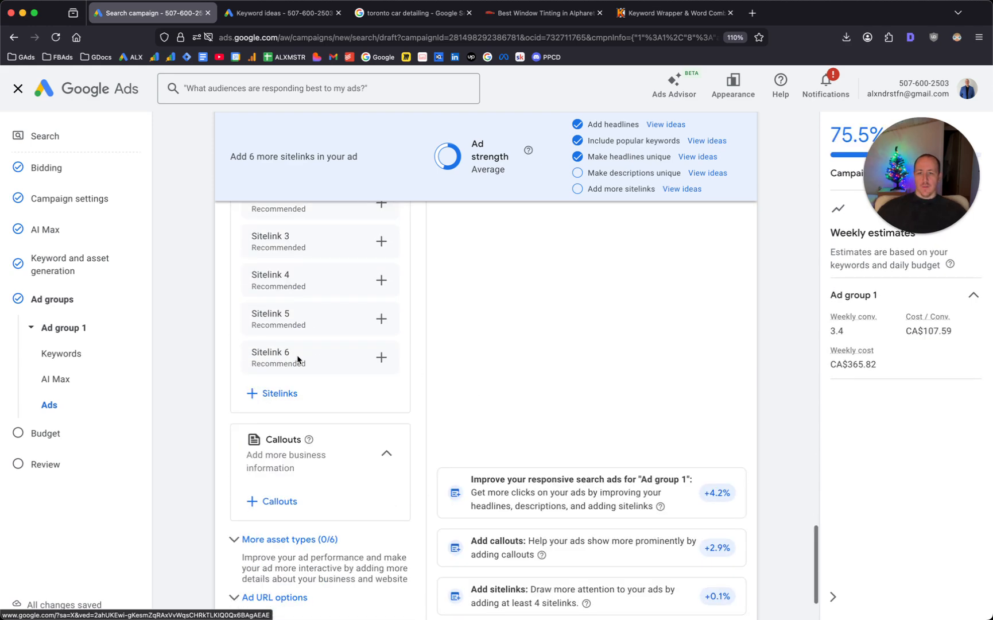
scroll(287, 396, up, 4)
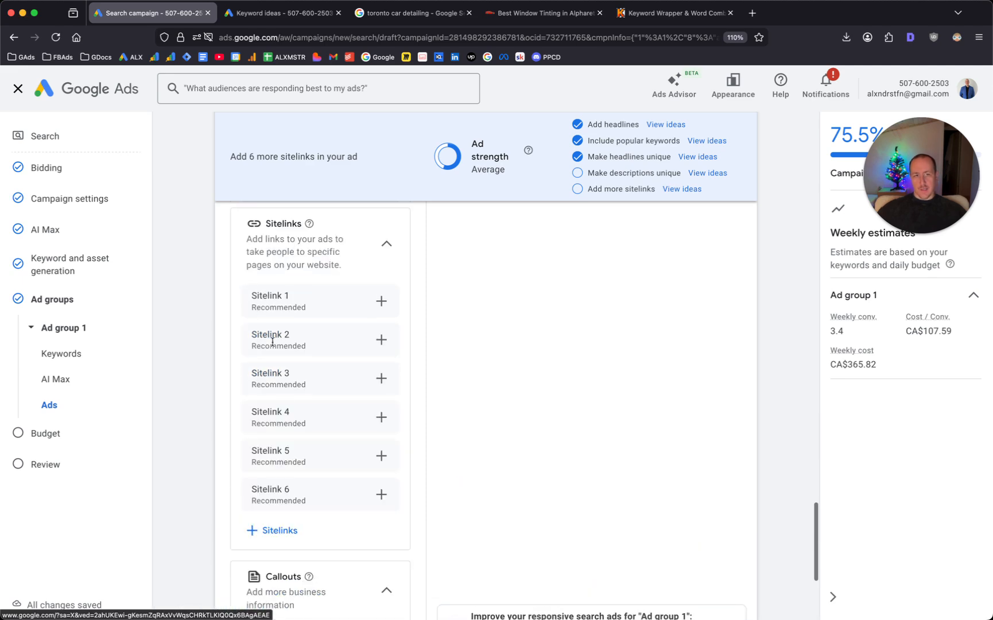
scroll(326, 413, down, 2)
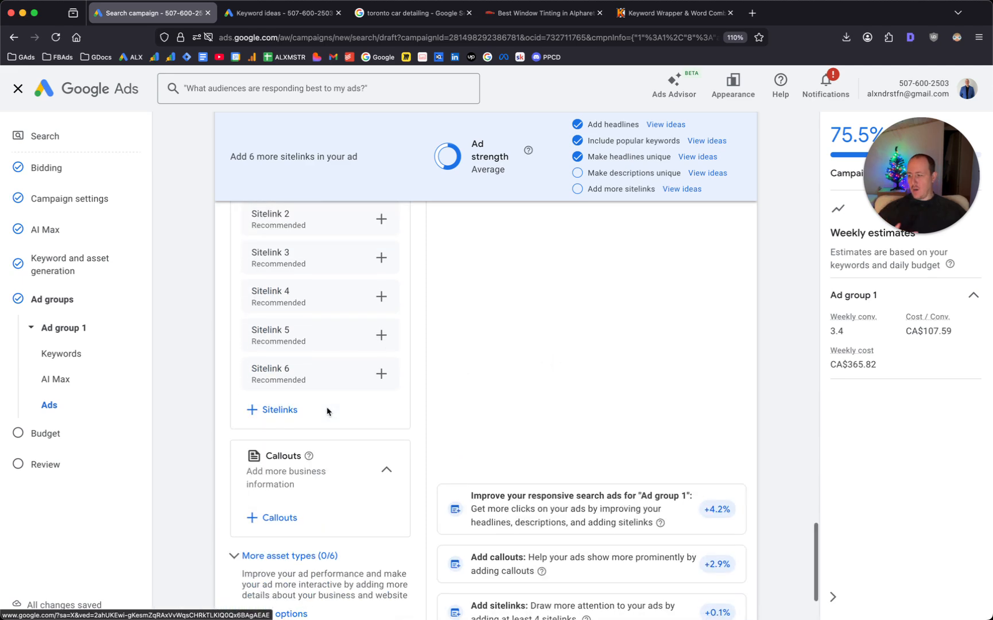
scroll(308, 388, down, 2)
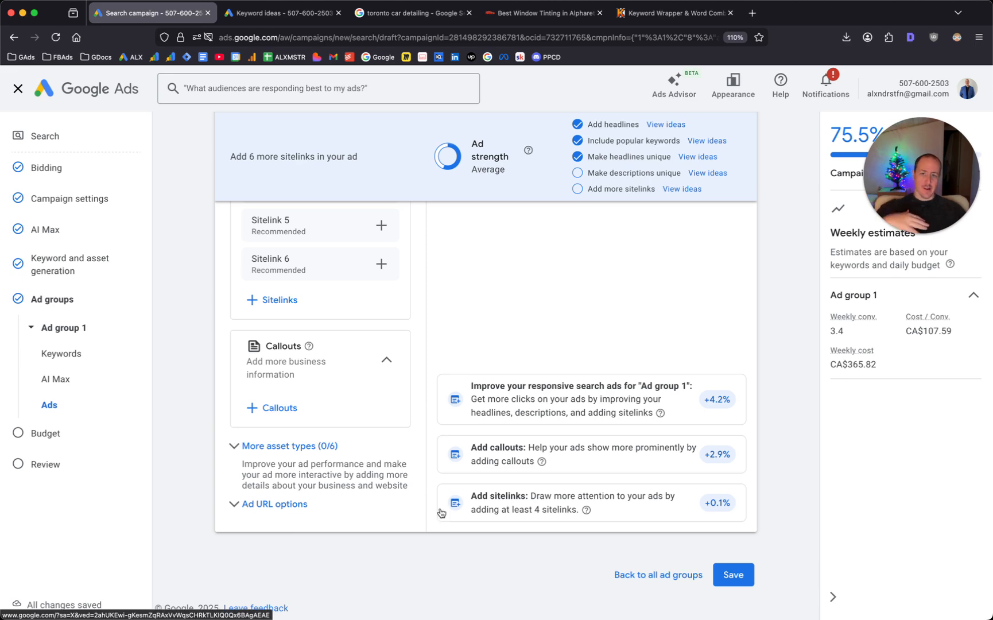
click(734, 575)
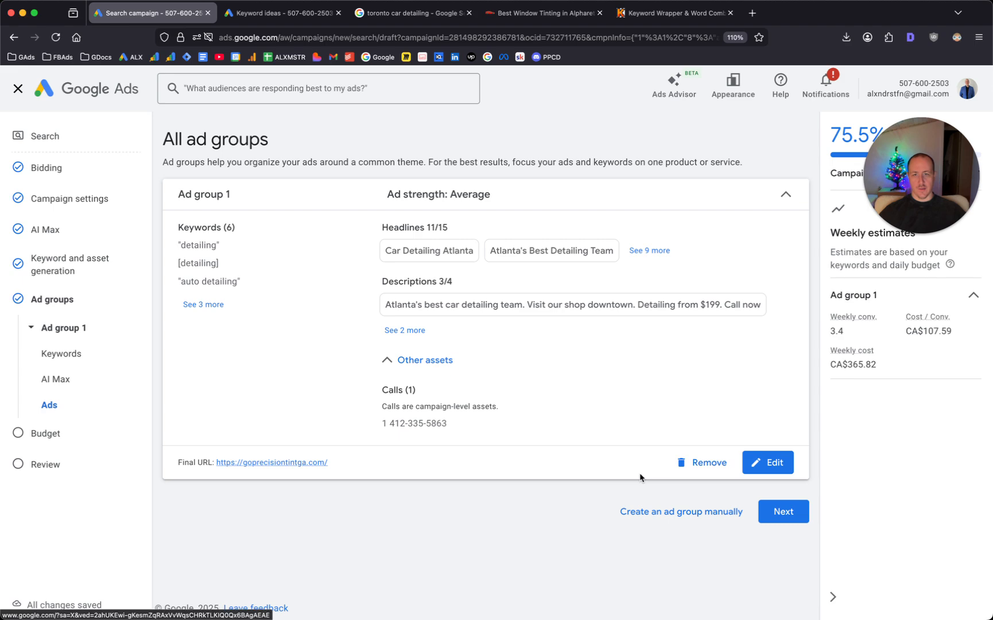
click(783, 511)
- Set the custom average daily budget to CA$0.01 and continue to the campaign review
scroll(402, 322, down, 2)
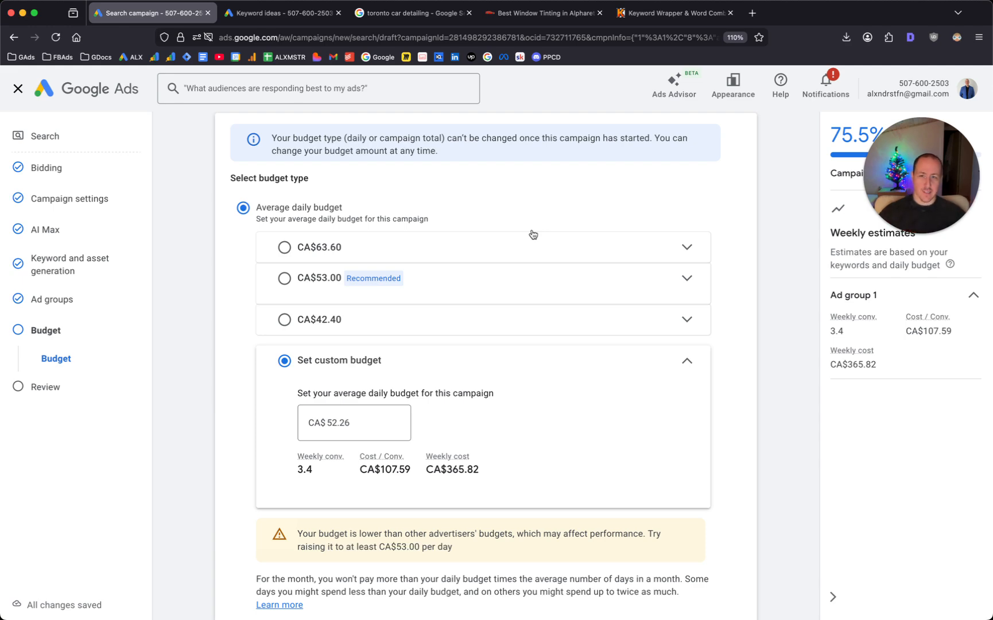
scroll(419, 301, down, 1)
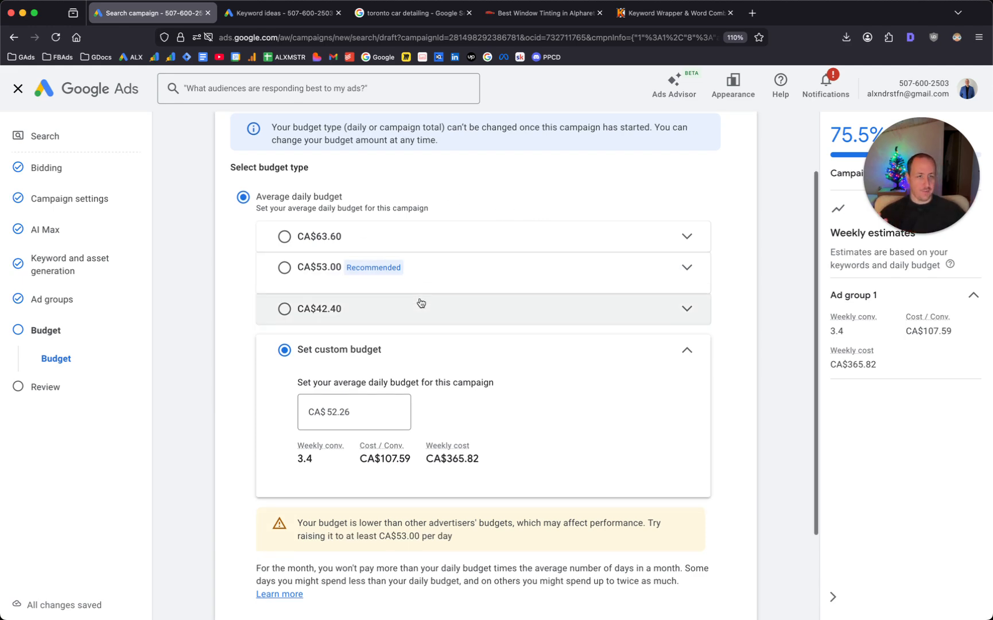
scroll(413, 344, down, 3)
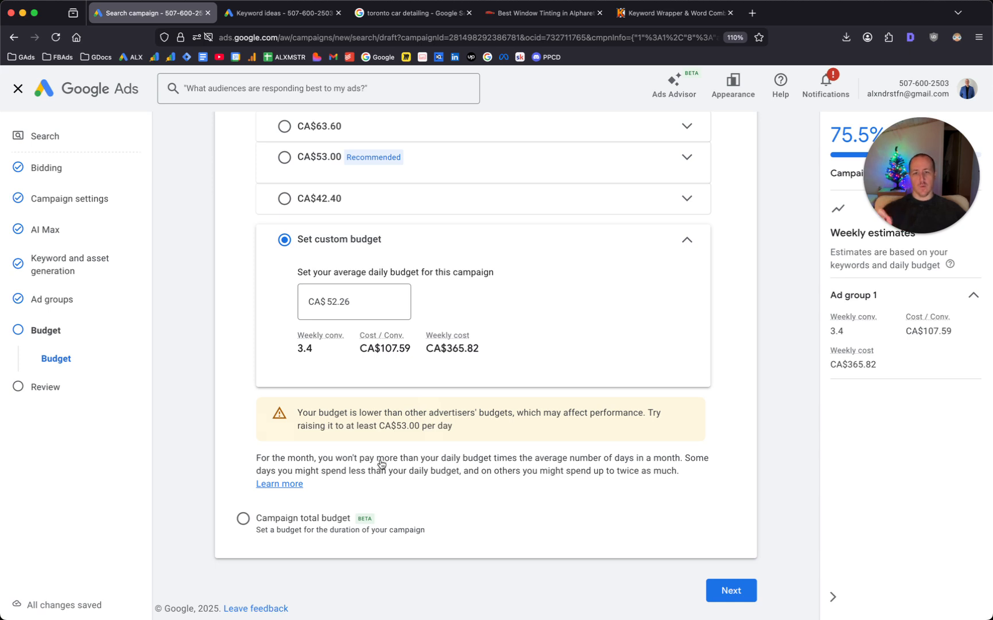
scroll(297, 477, up, 1)
double_click(347, 324)
key(super+a)
text(0)
click(819, 376)
scroll(681, 477, down, 1)
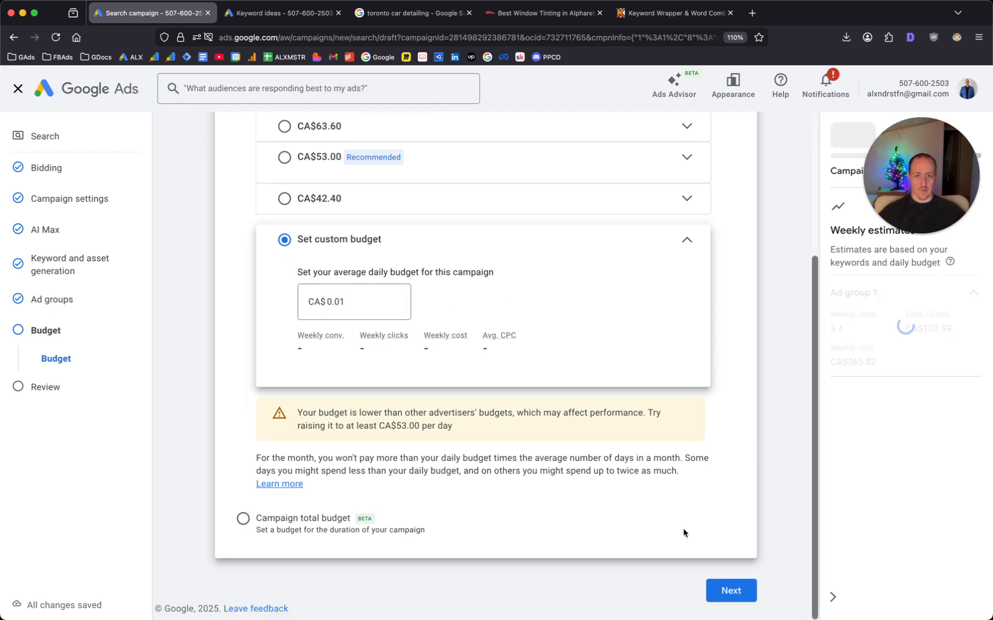
click(745, 597)
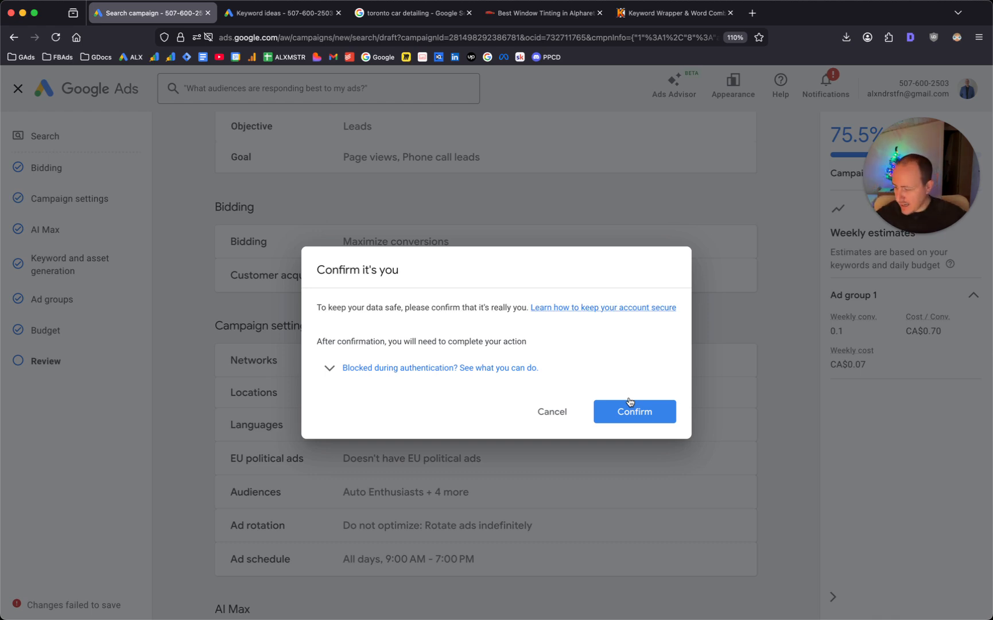
- Complete the identity confirmation and publish the Detailing Atlanta campaign
click(629, 416)
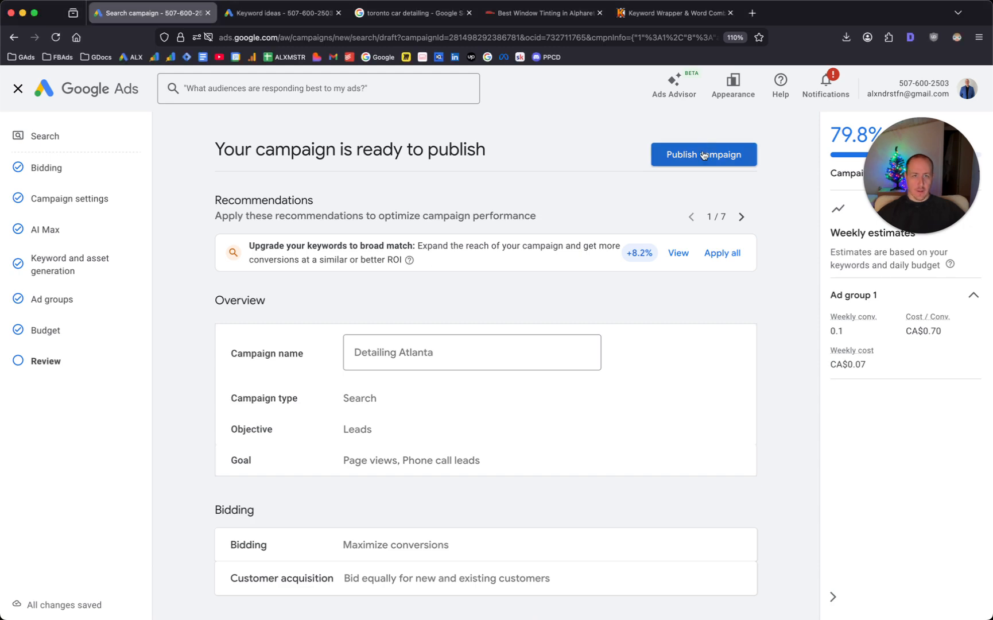
click(702, 155)
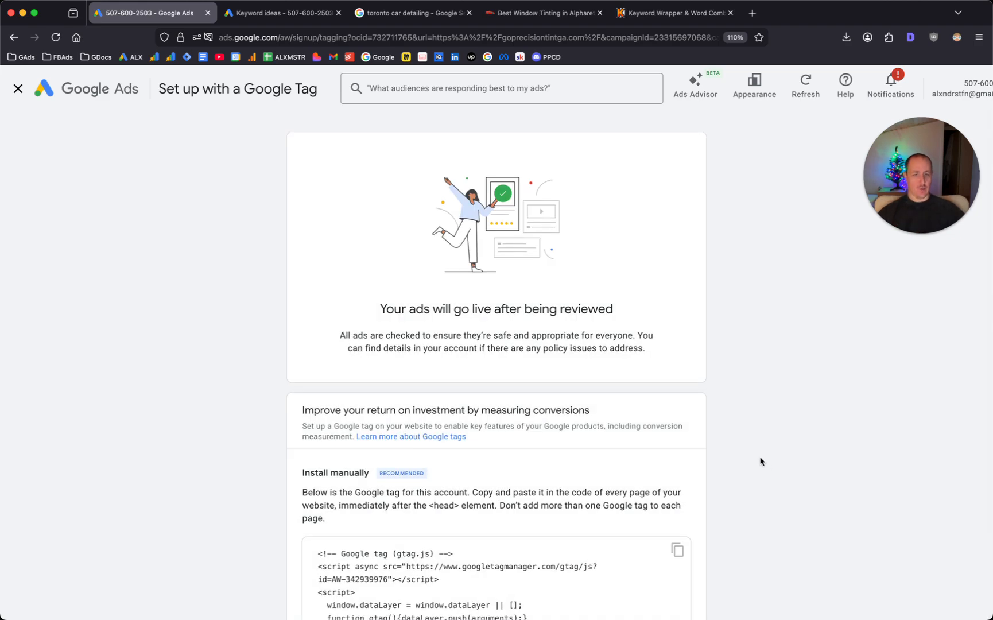
scroll(202, 282, down, 5)
scroll(114, 126, up, 5)
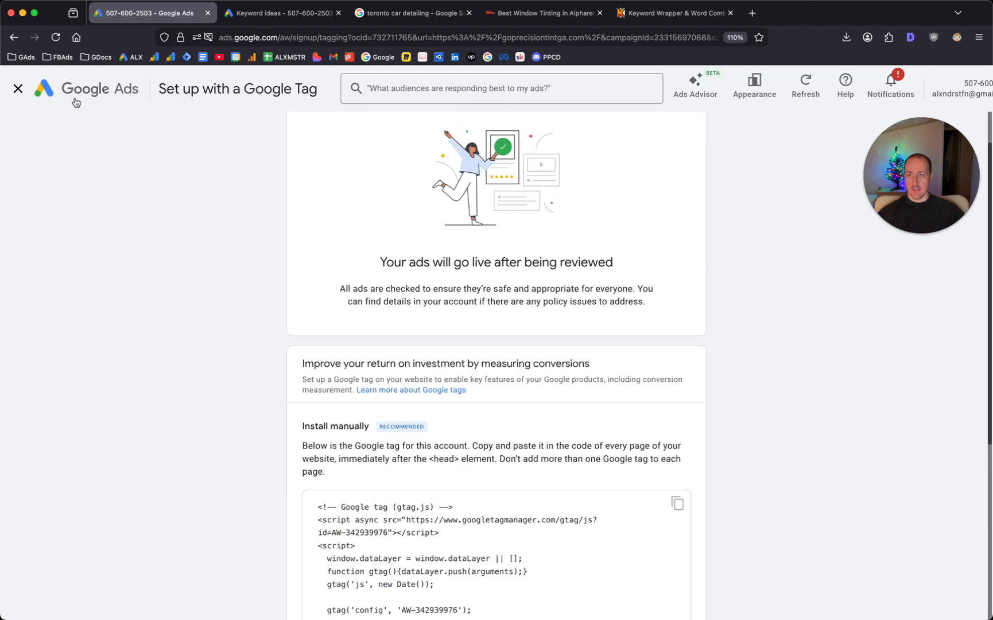
- Leave the Google tag setup and open the settings of the Detailing Atlanta campaign from the campaign list
click(18, 89)
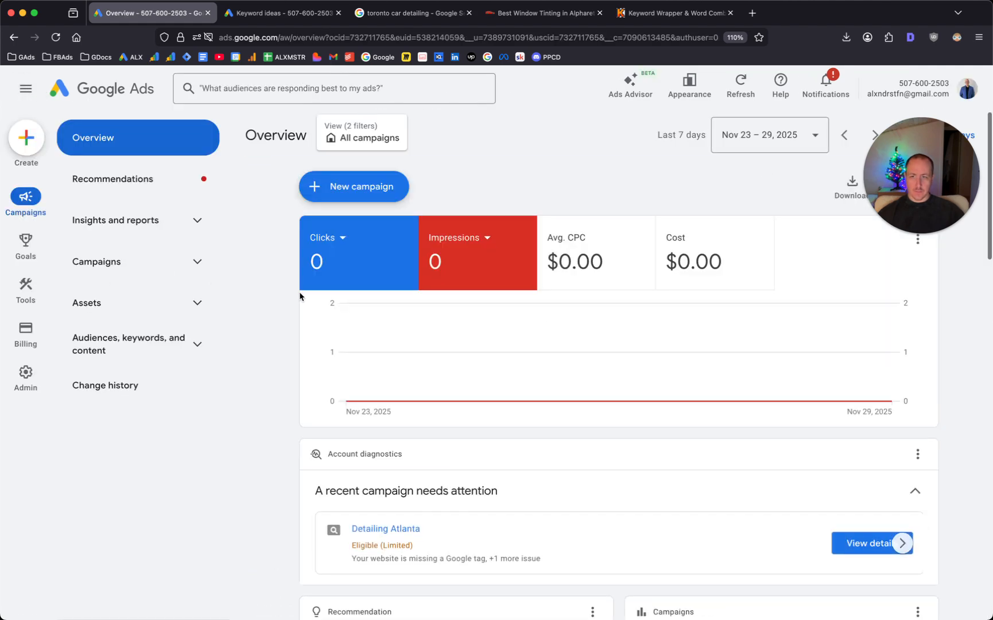
click(175, 274)
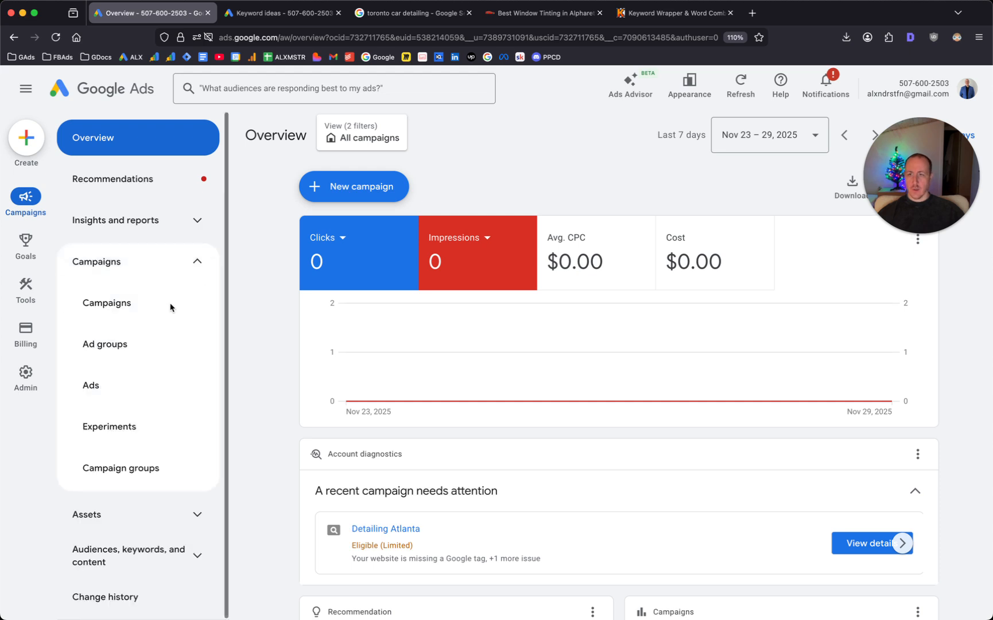
click(172, 304)
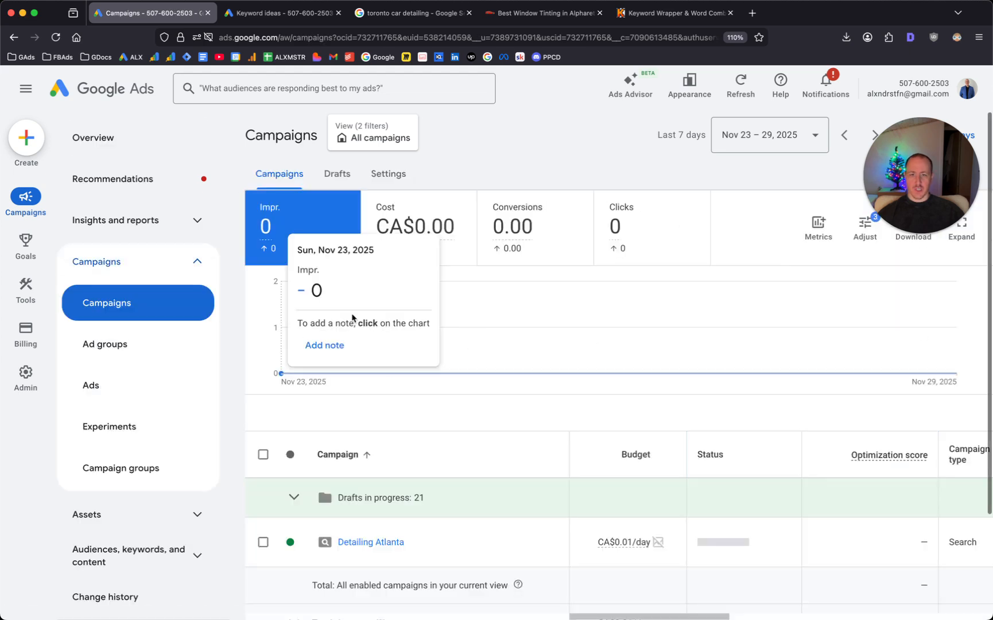
scroll(474, 408, down, 3)
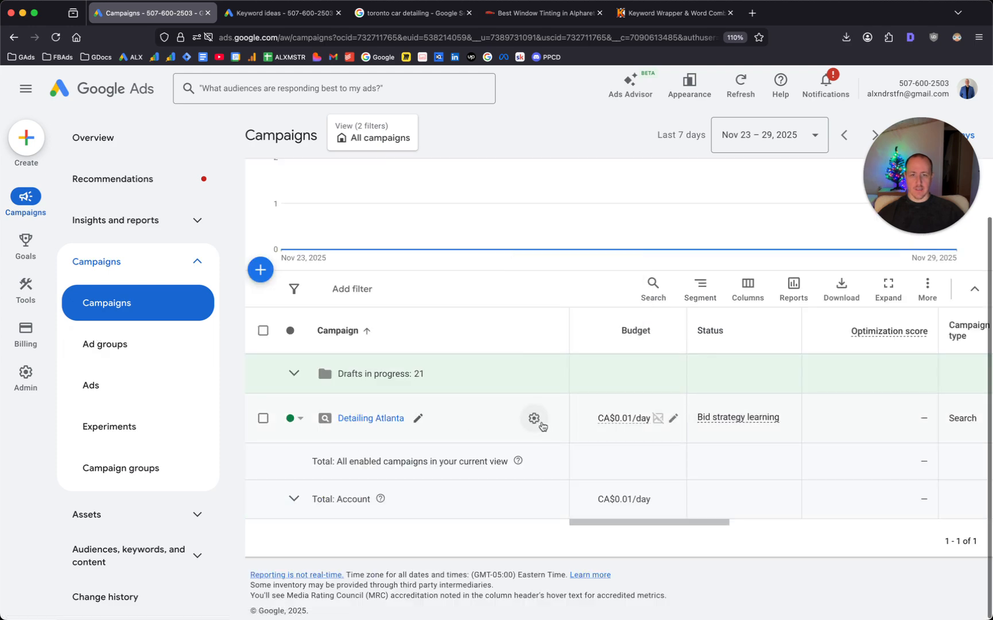
click(533, 418)
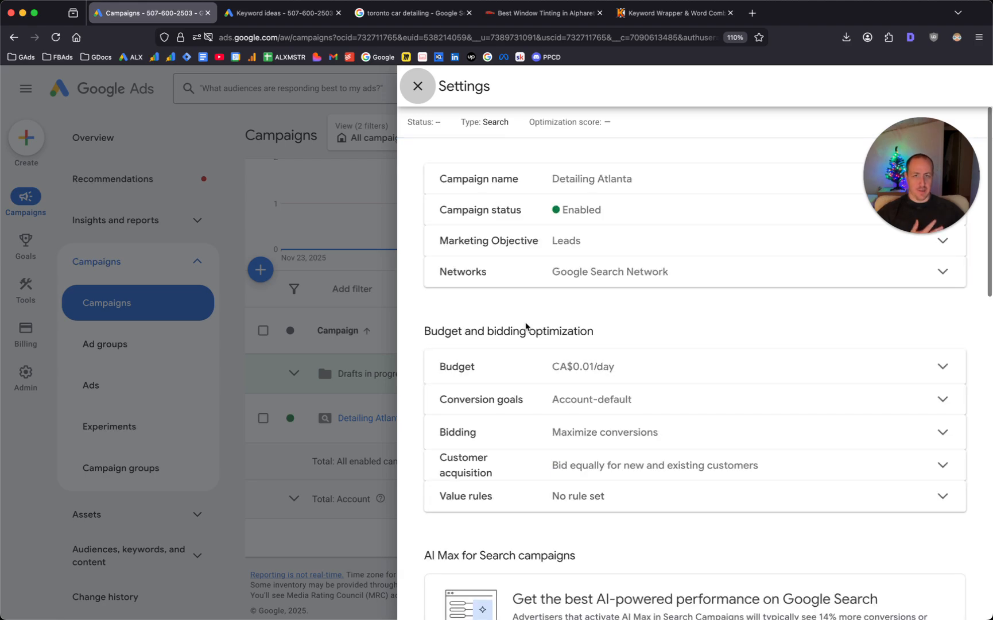
- Change the campaign's bid strategy to Manual CPC, save it and close the campaign settings
scroll(579, 327, down, 2)
click(604, 373)
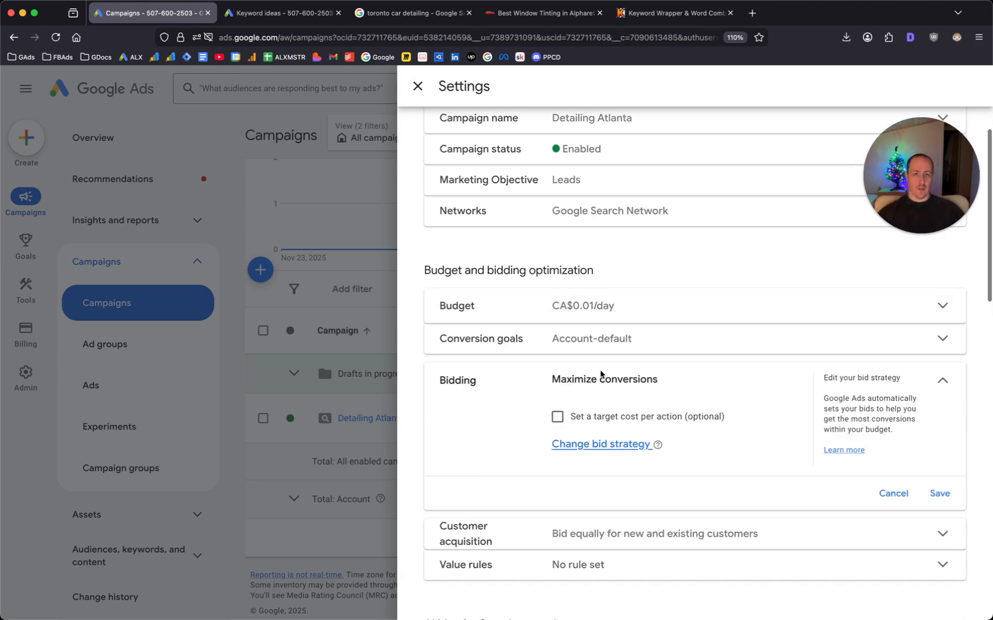
click(597, 448)
scroll(599, 452, down, 3)
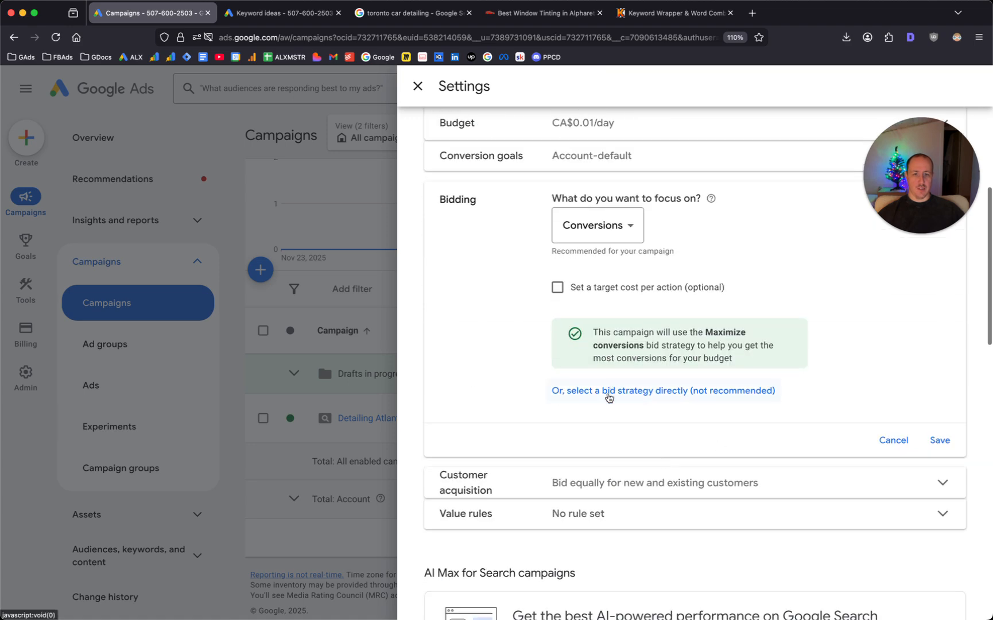
click(609, 392)
click(604, 248)
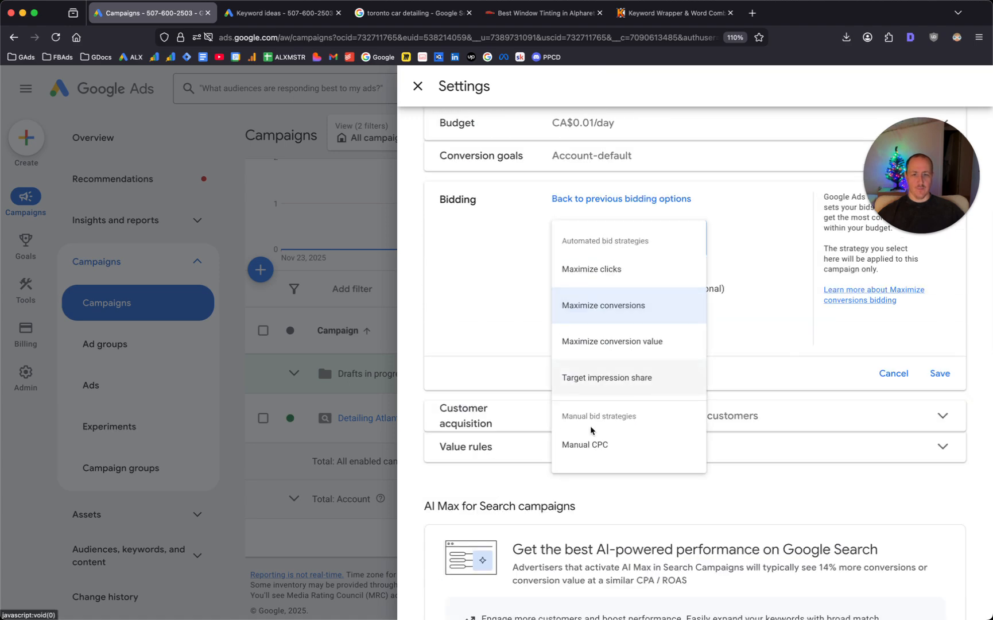
click(591, 460)
click(939, 387)
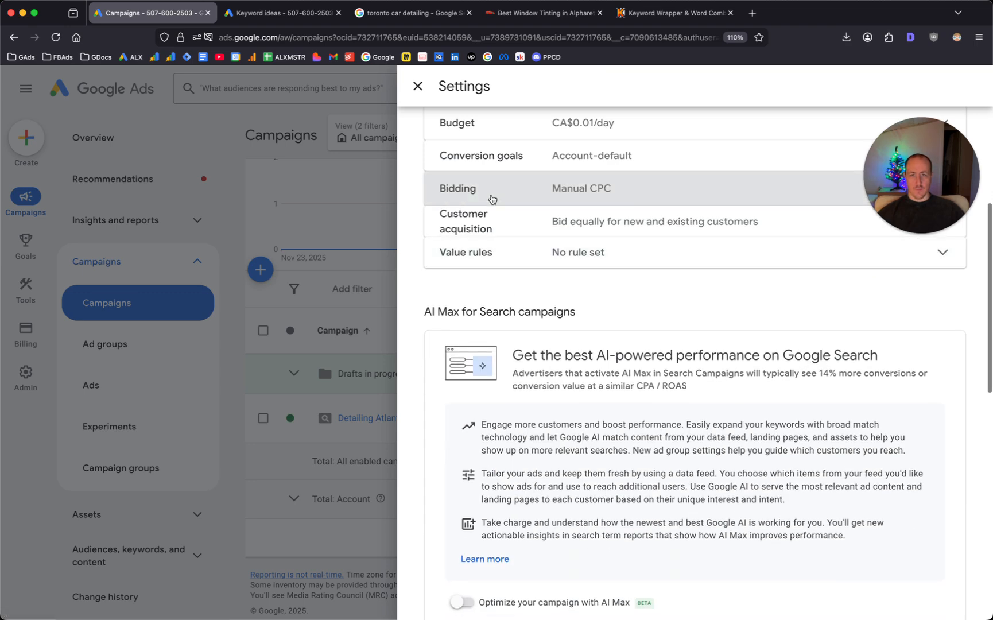
click(418, 86)
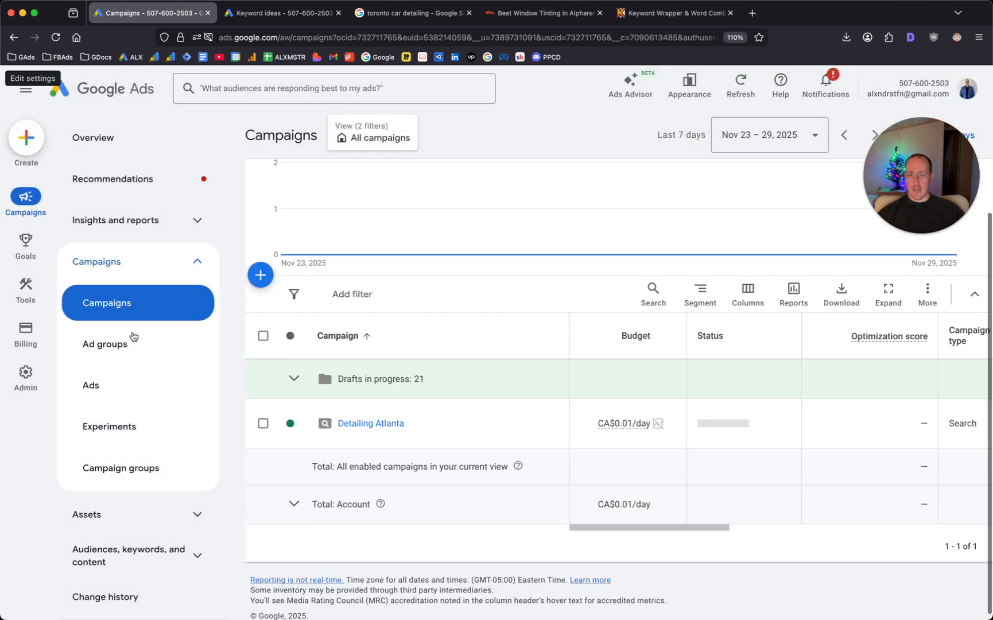
- Open the ad groups list
click(115, 345)
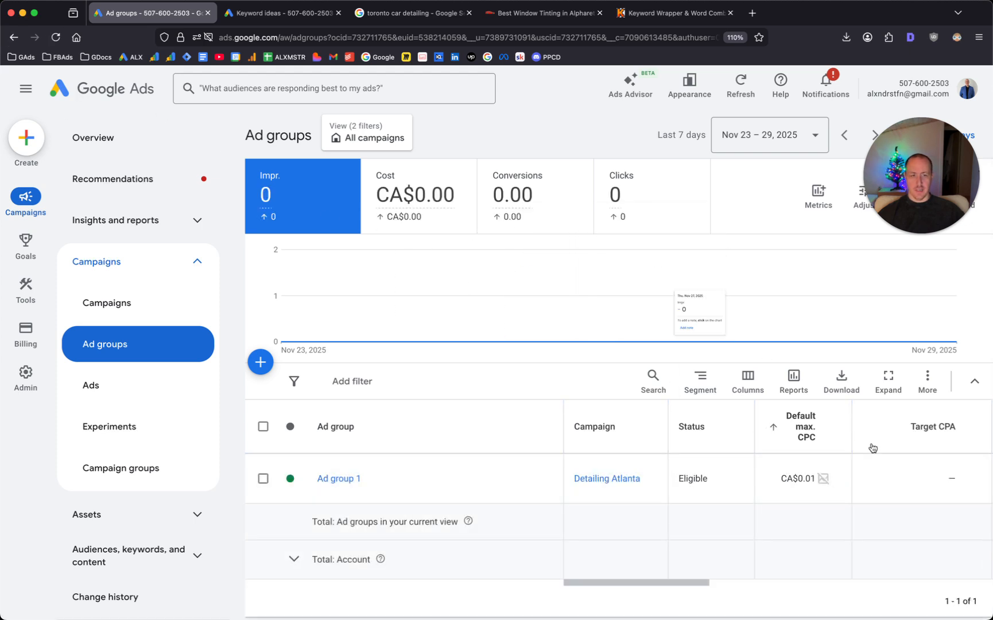
click(846, 480)
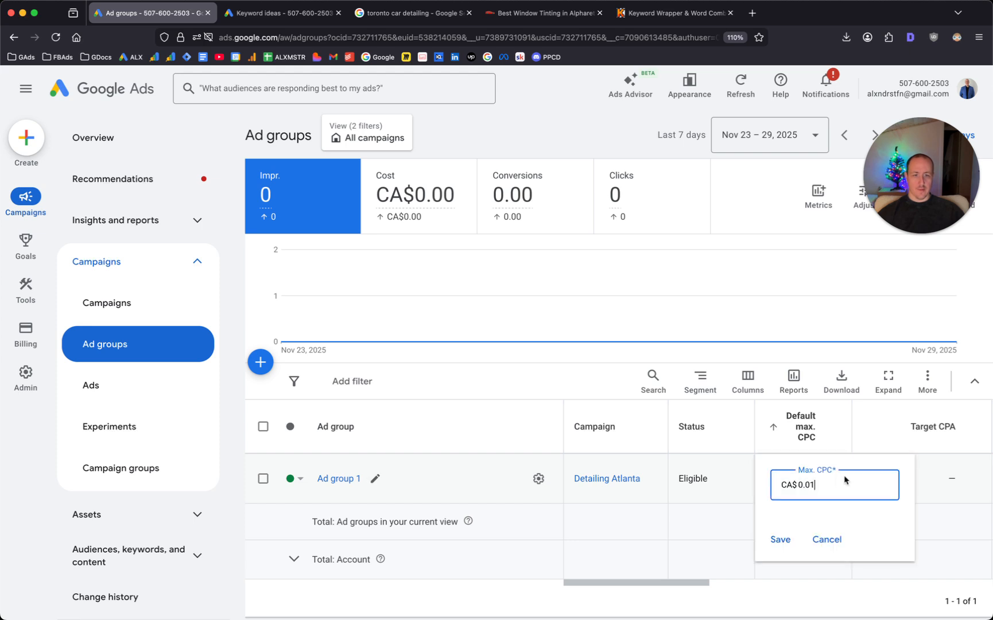
double_click(814, 486)
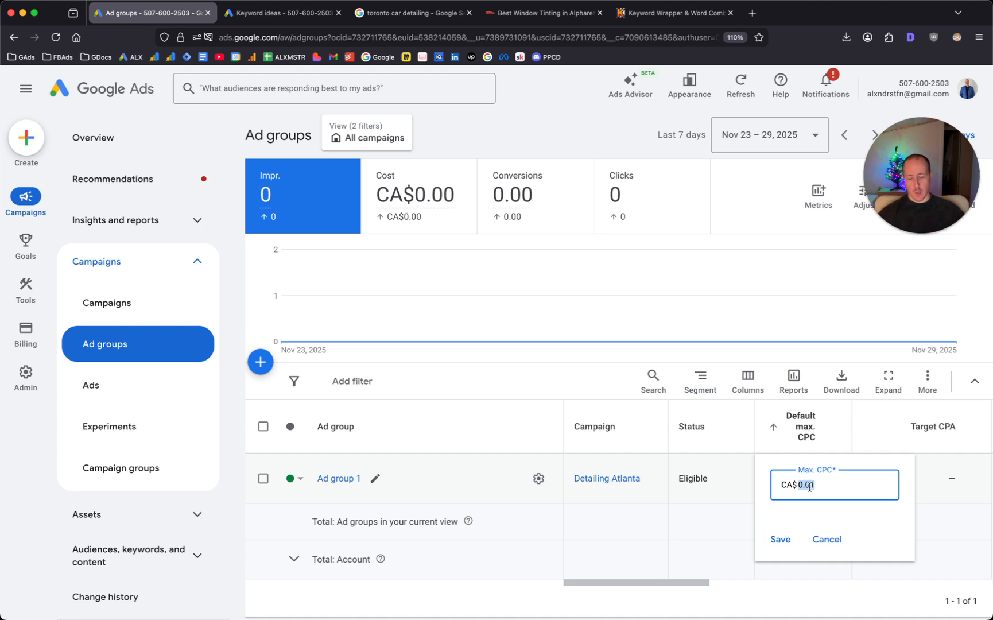
text(5)
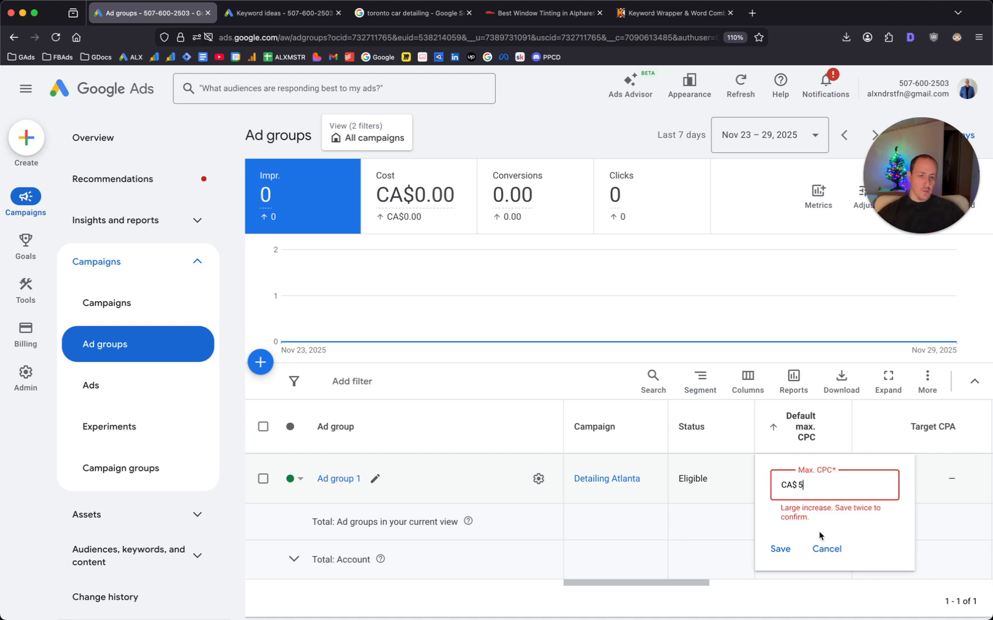
click(801, 555)
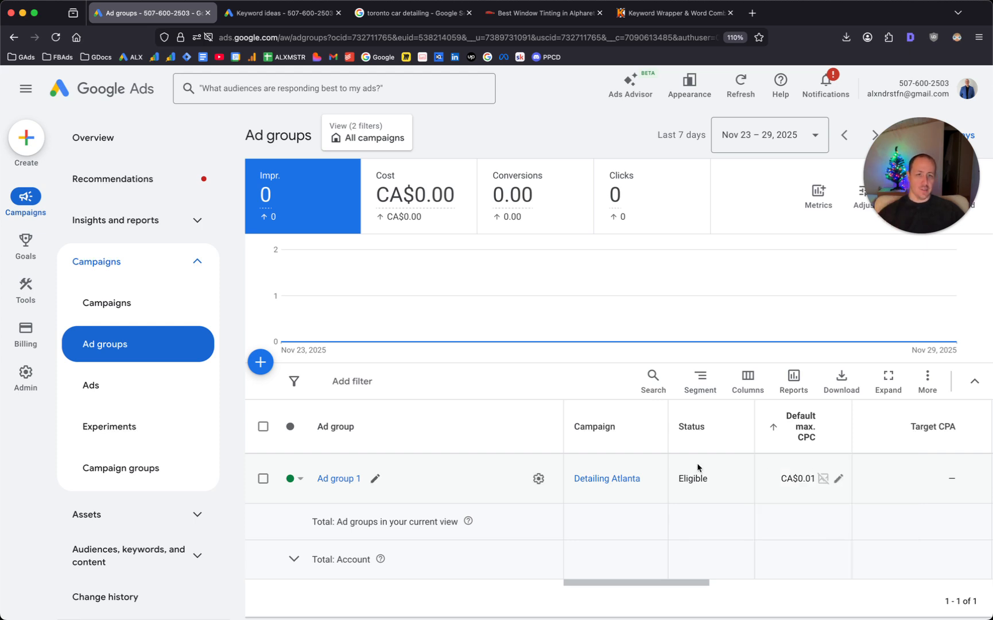
- Rename Ad group 1 to "Detailing (broad)" and save the name
scroll(574, 442, down, 2)
click(372, 418)
triple_click(364, 436)
text(Detailing)
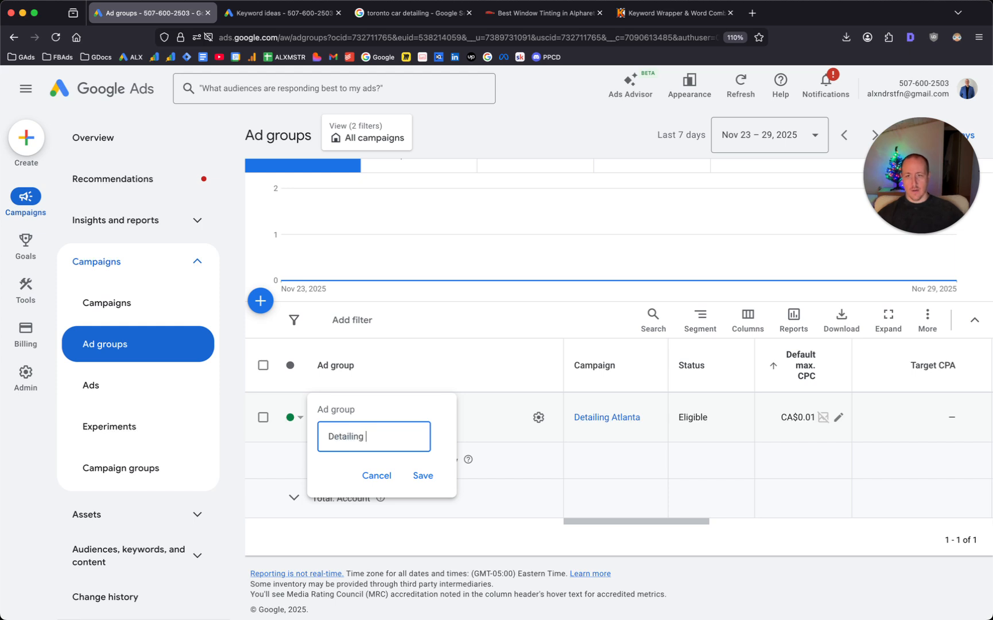
text( (broad))
click(423, 475)
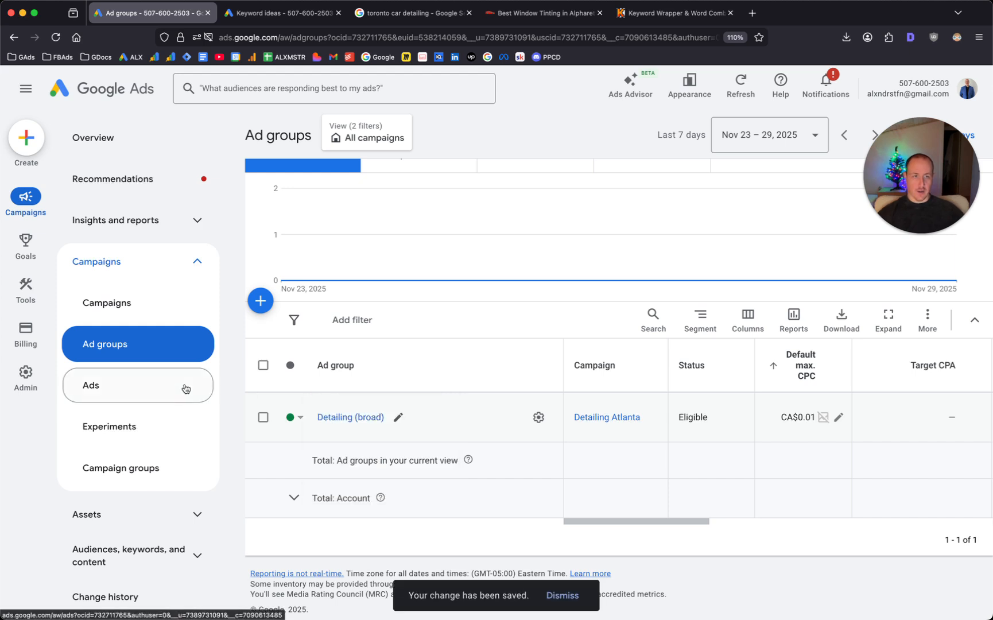
- Copy the Detailing (broad) ad group and paste it into the Detailing Atlanta campaign
click(263, 418)
click(319, 325)
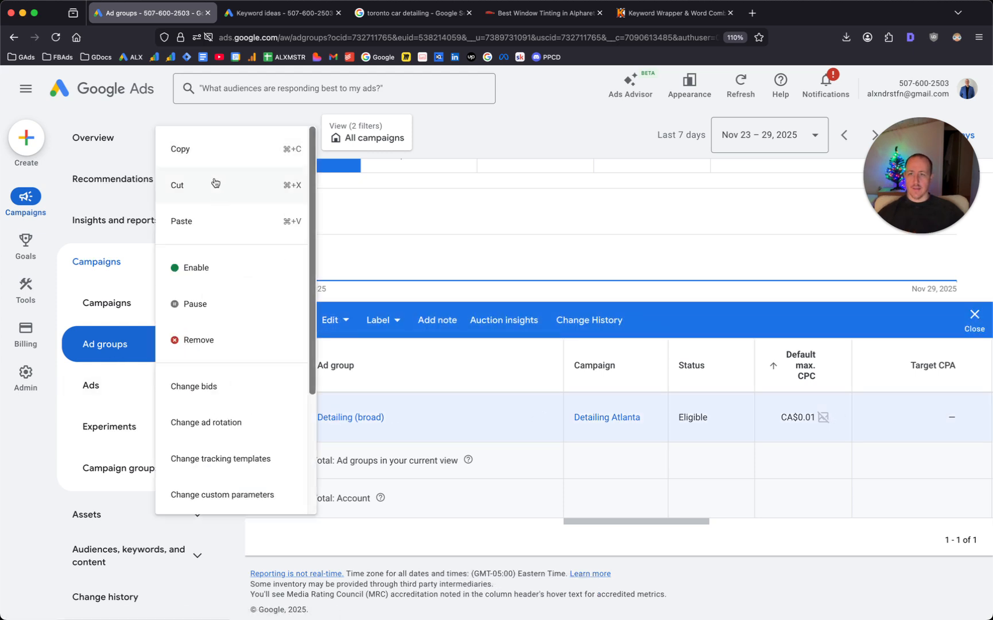
click(208, 158)
click(263, 366)
click(263, 366)
click(337, 324)
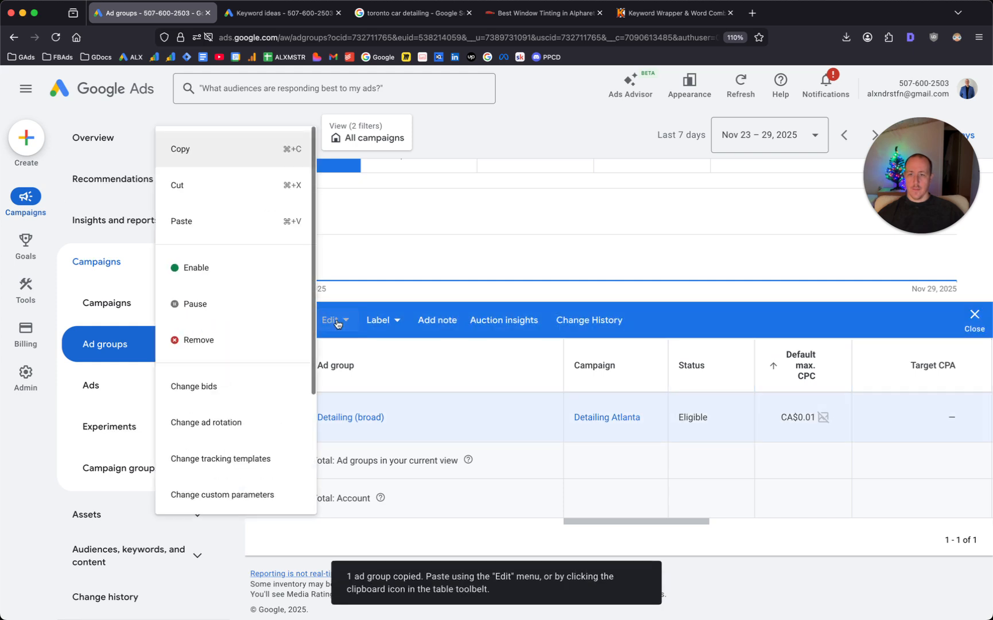
click(195, 221)
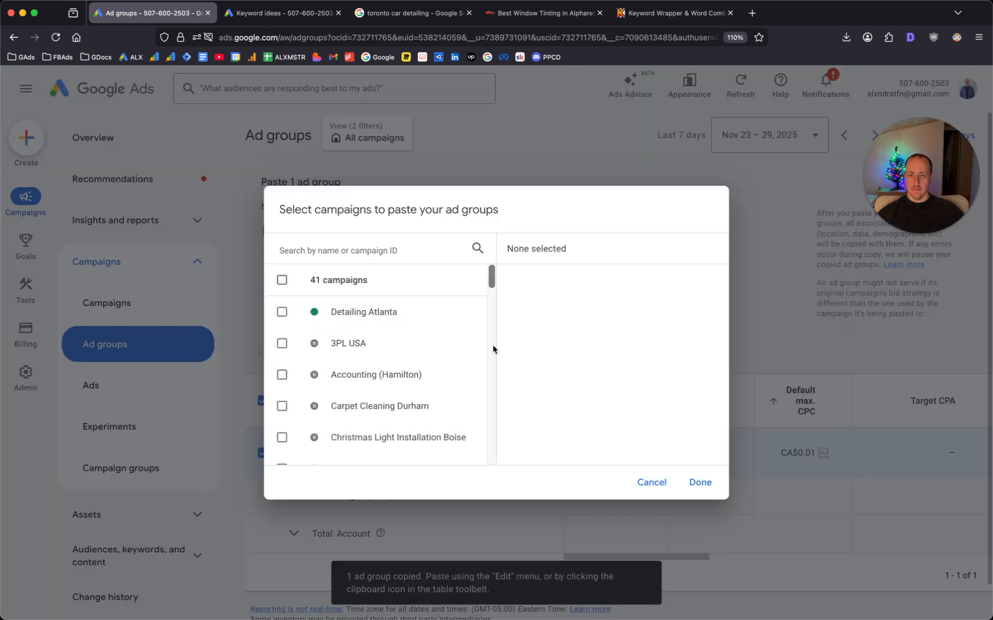
click(388, 313)
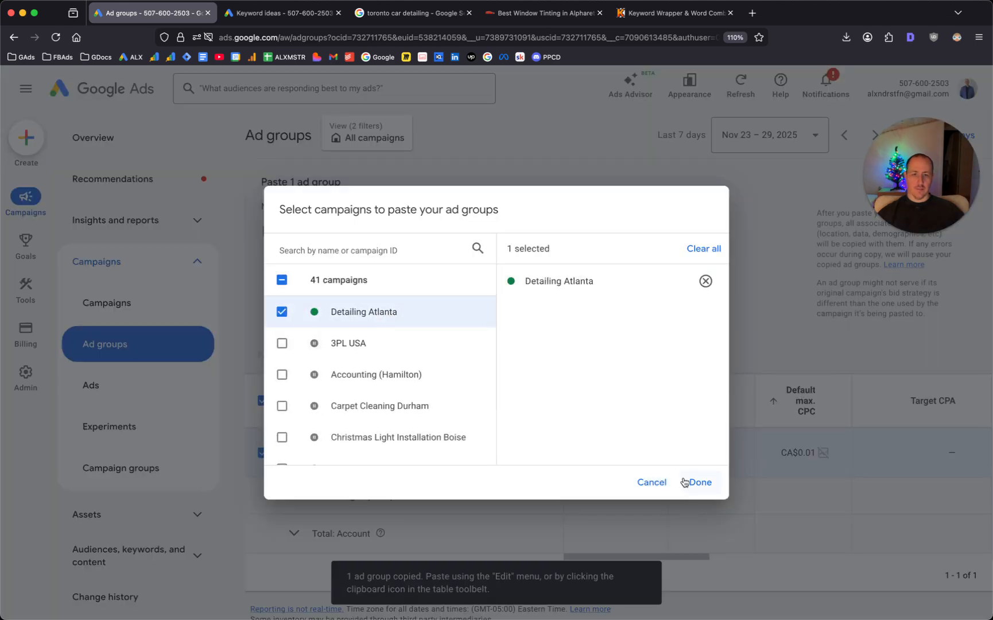
click(701, 483)
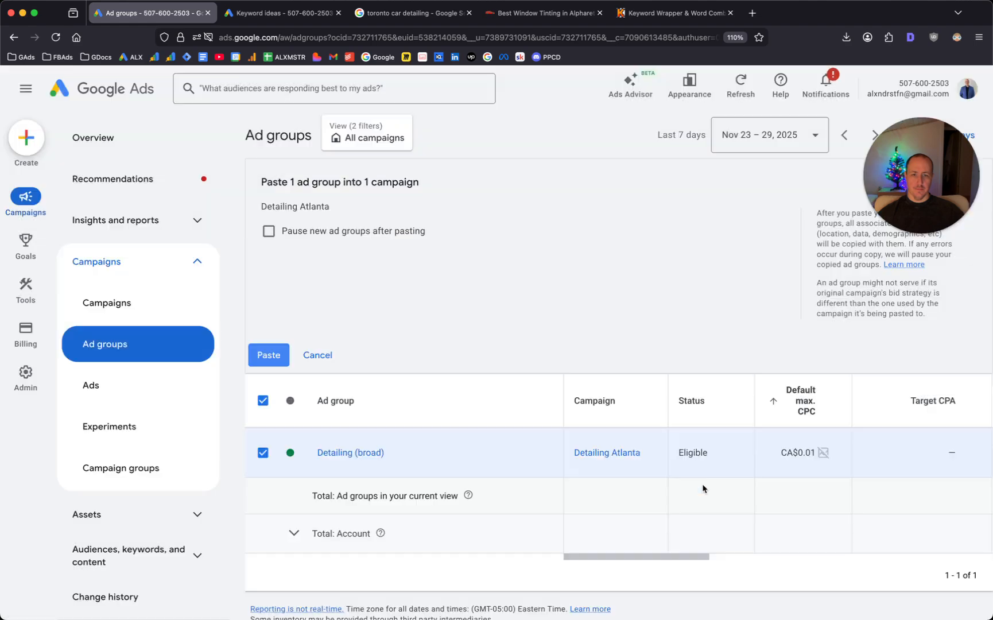
click(269, 356)
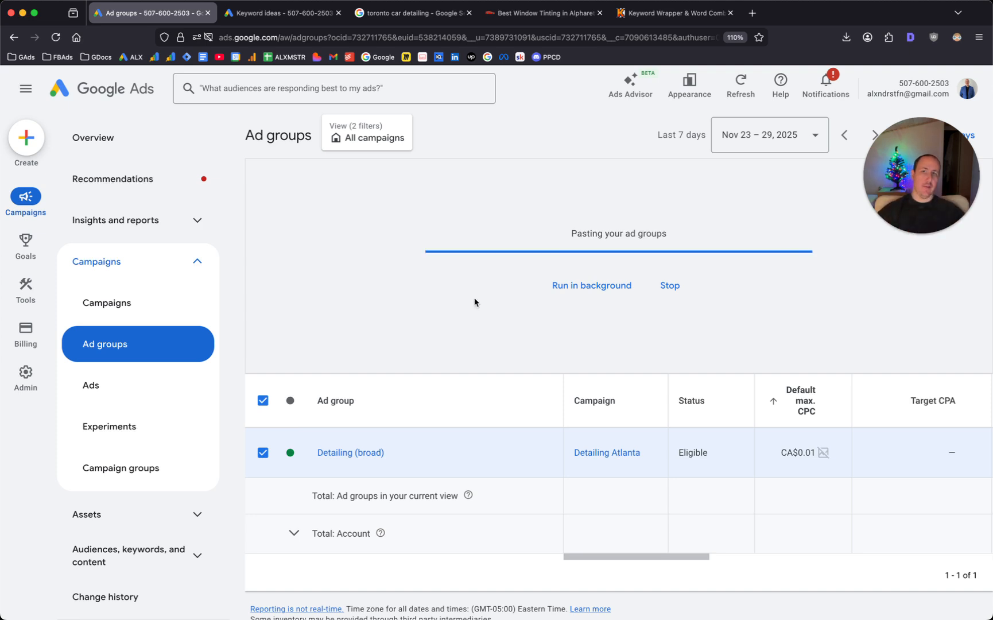
- Check the near me keyword ideas in Keyword Planner and rename the copied ad group to "Detailing (near me)", leaving no ad group selected
click(270, 12)
scroll(392, 424, down, 5)
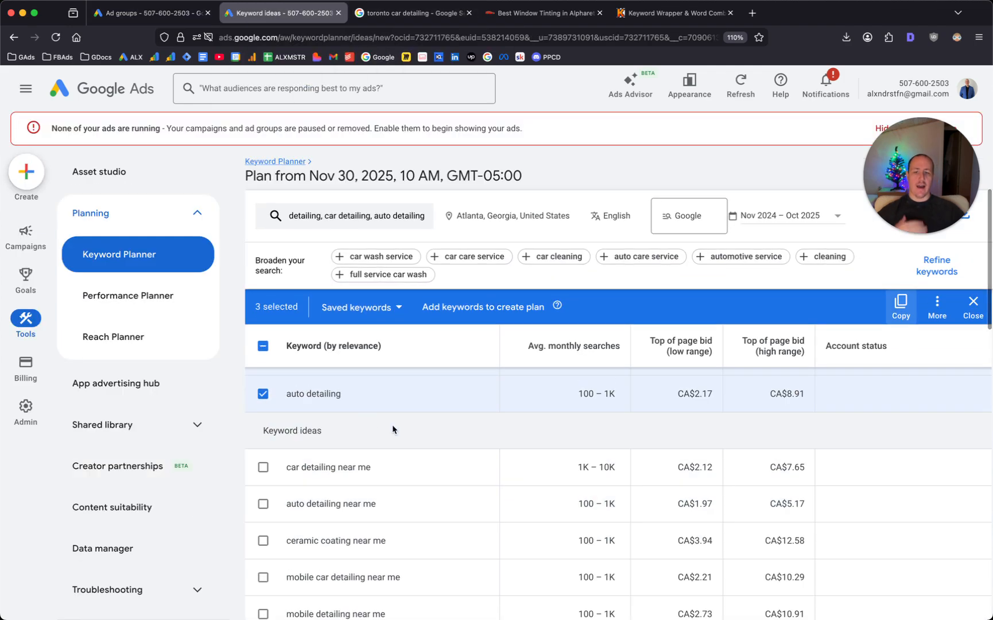
click(144, 13)
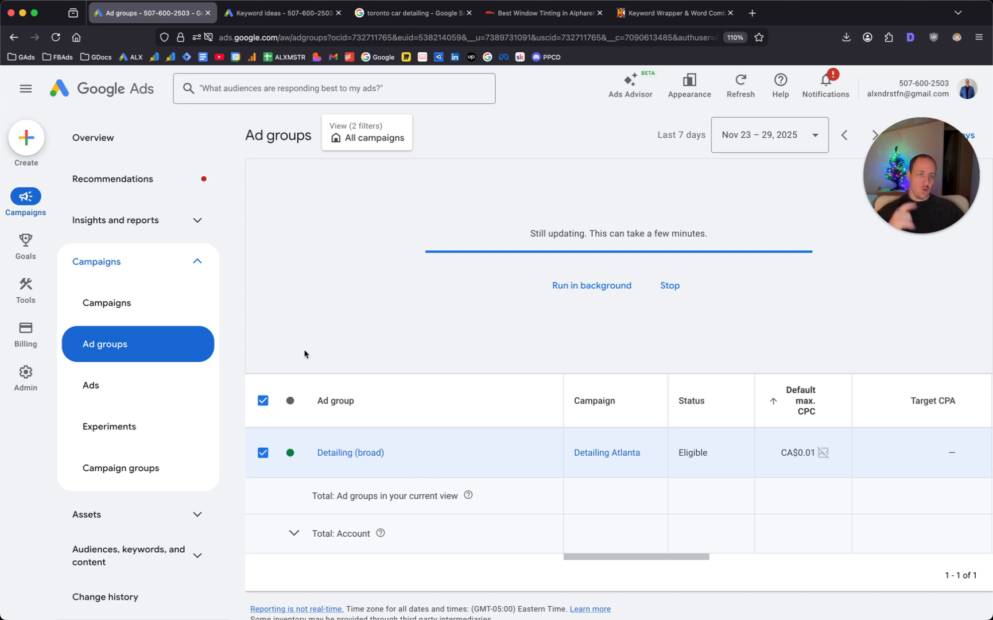
mouse_move(408, 448)
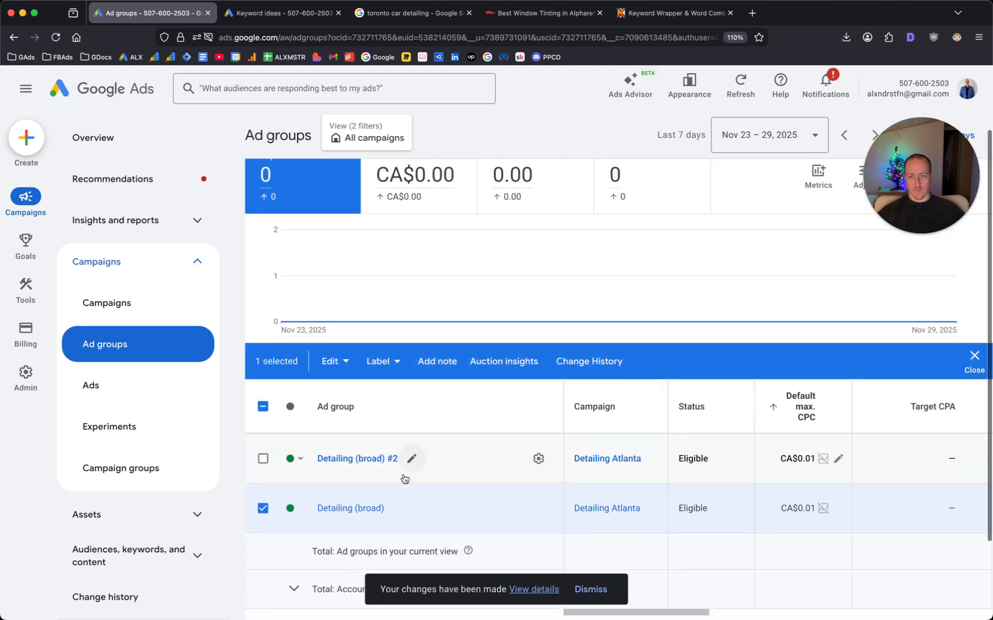
click(411, 460)
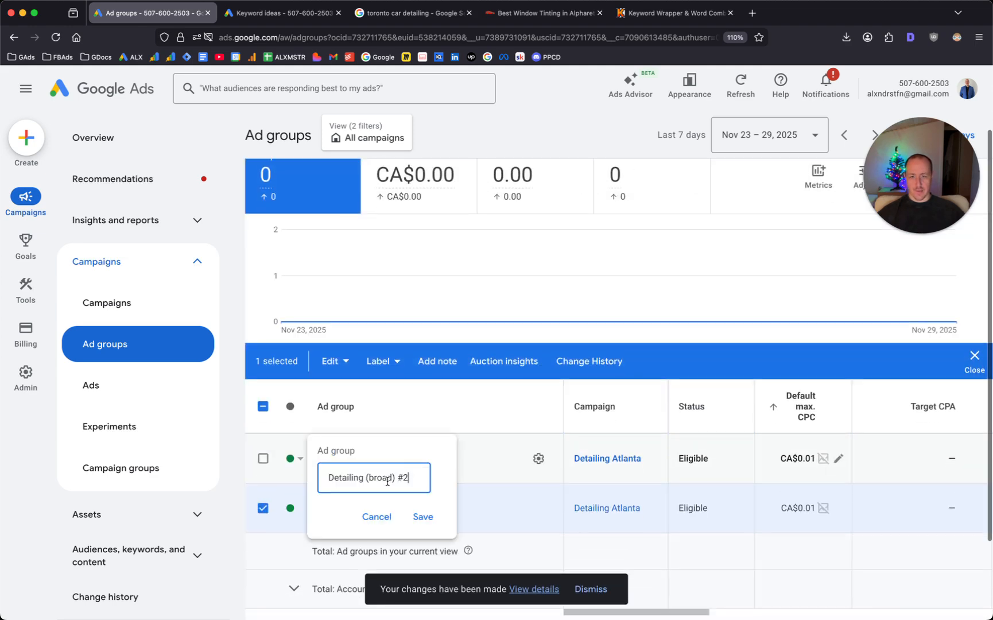
drag(368, 478, 499, 476)
text(near me)
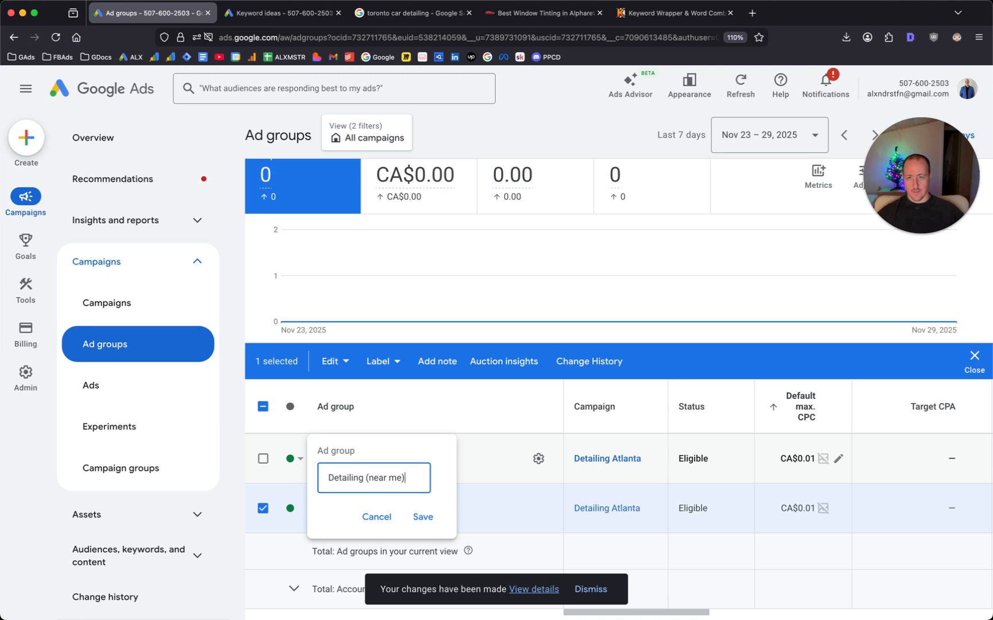
click(423, 516)
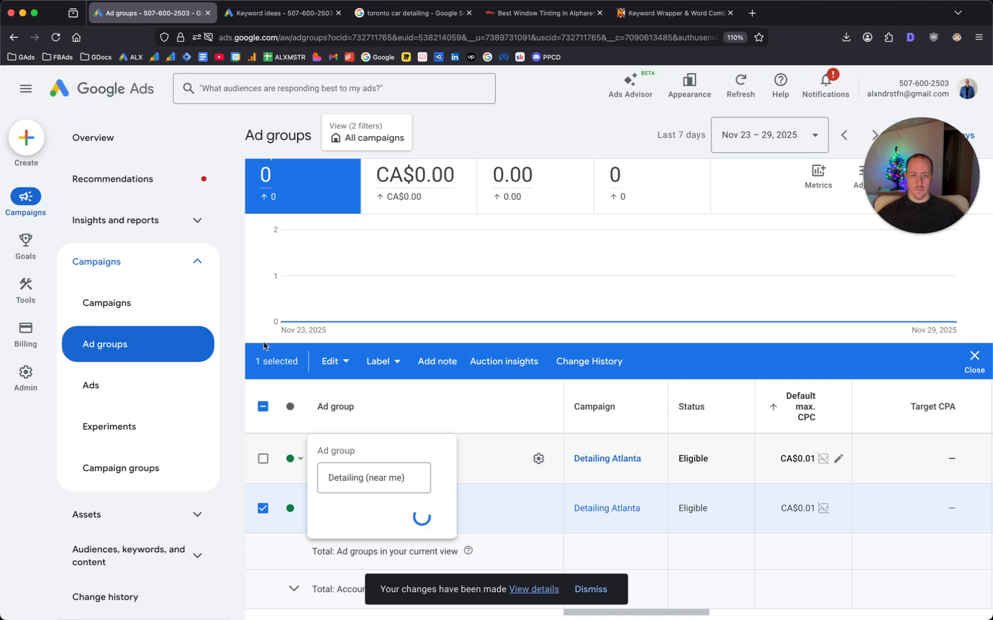
click(262, 508)
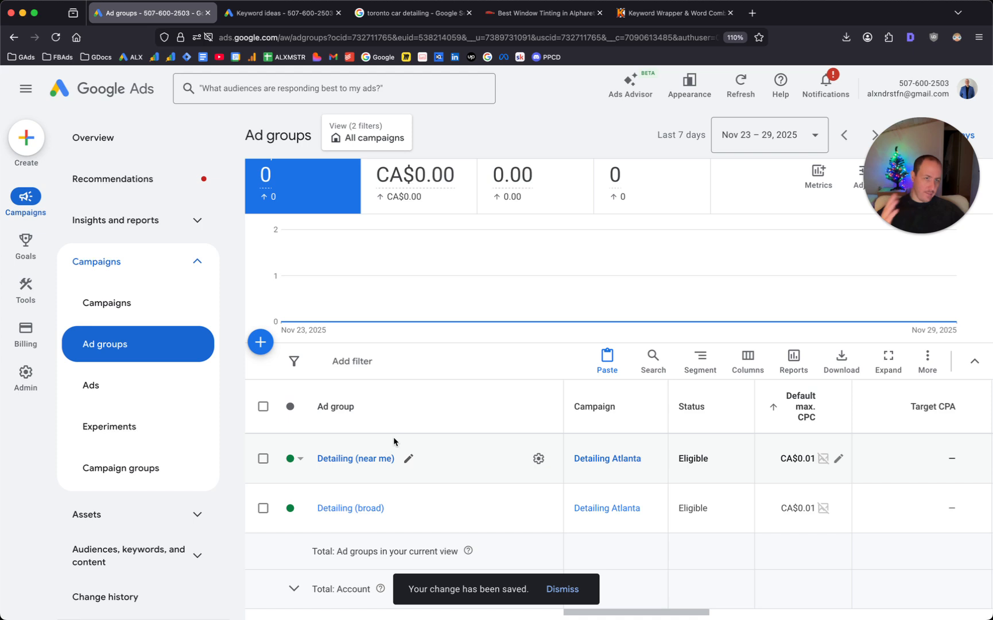
- Open the assets and start a new callout at ad group level for Detailing (near me) in the Detailing Atlanta campaign
click(196, 262)
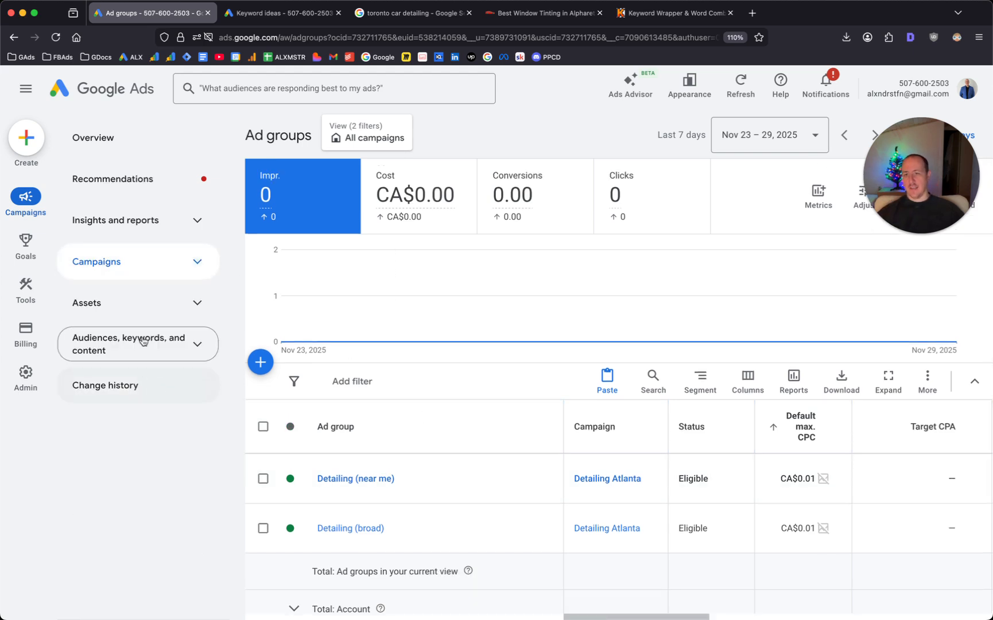
click(136, 301)
click(137, 346)
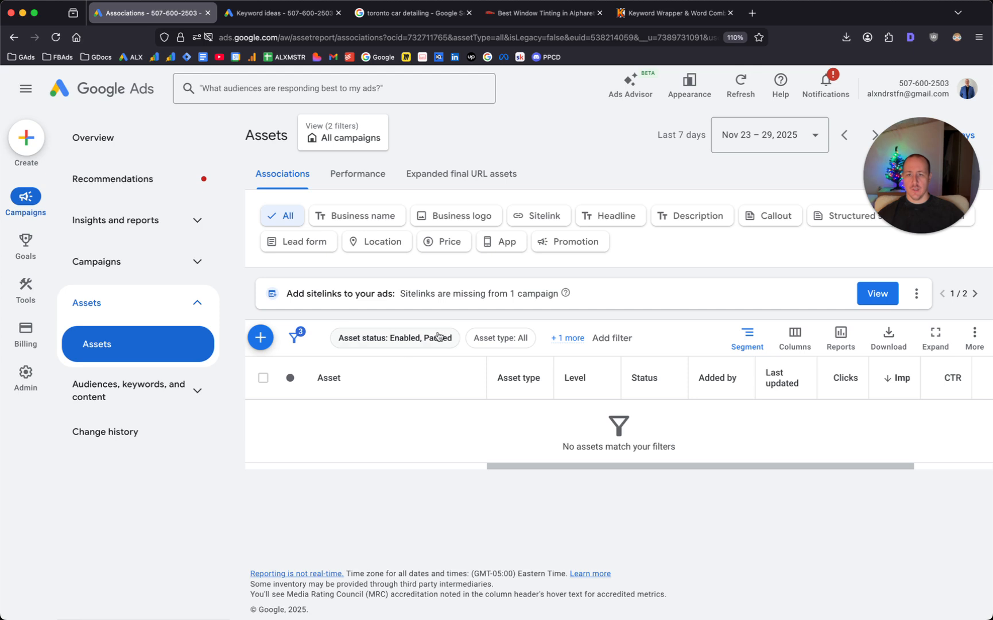
click(251, 337)
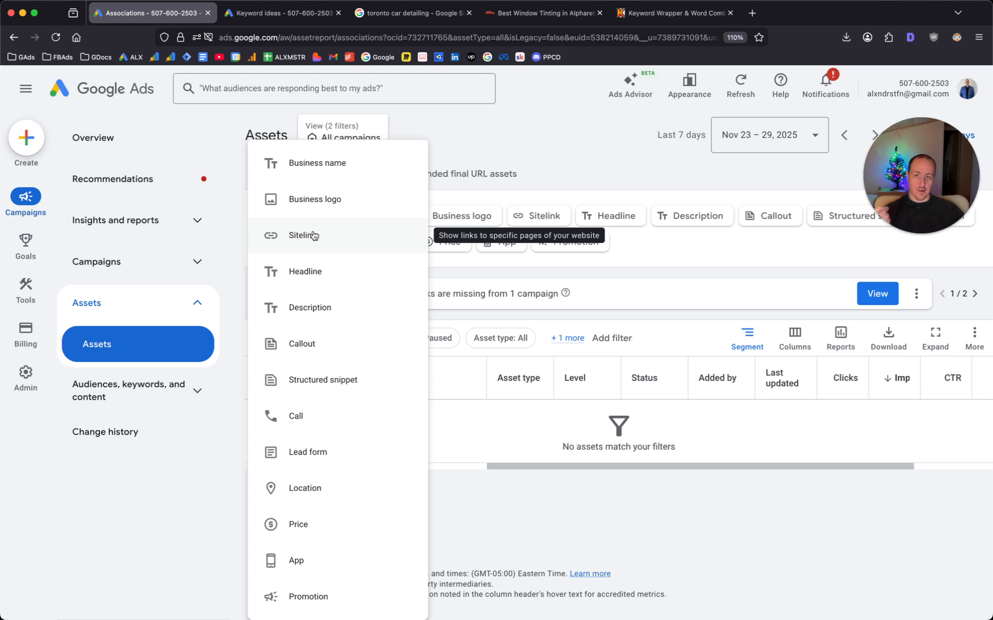
click(325, 347)
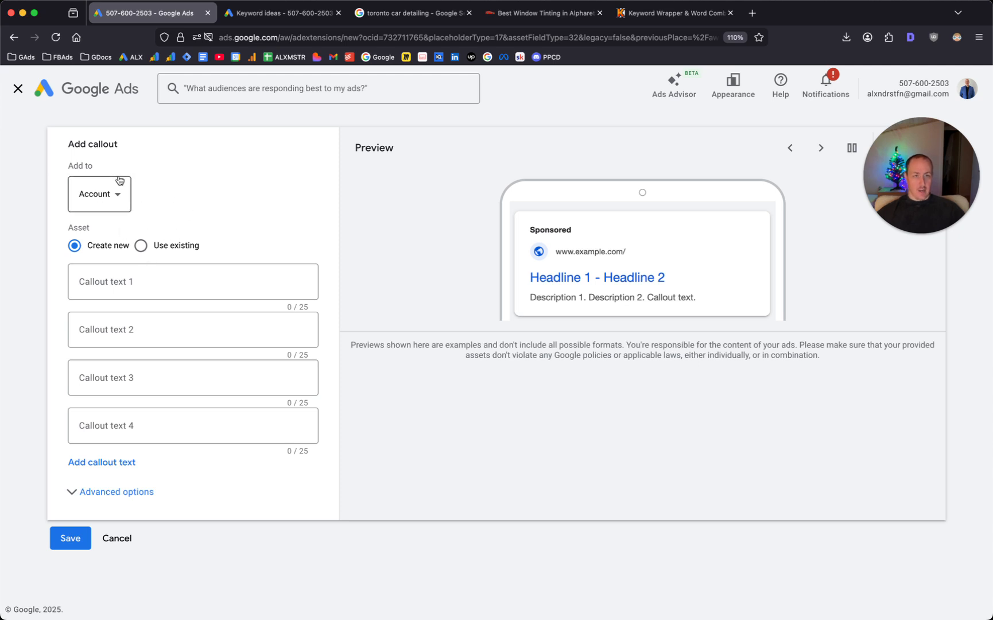
click(119, 195)
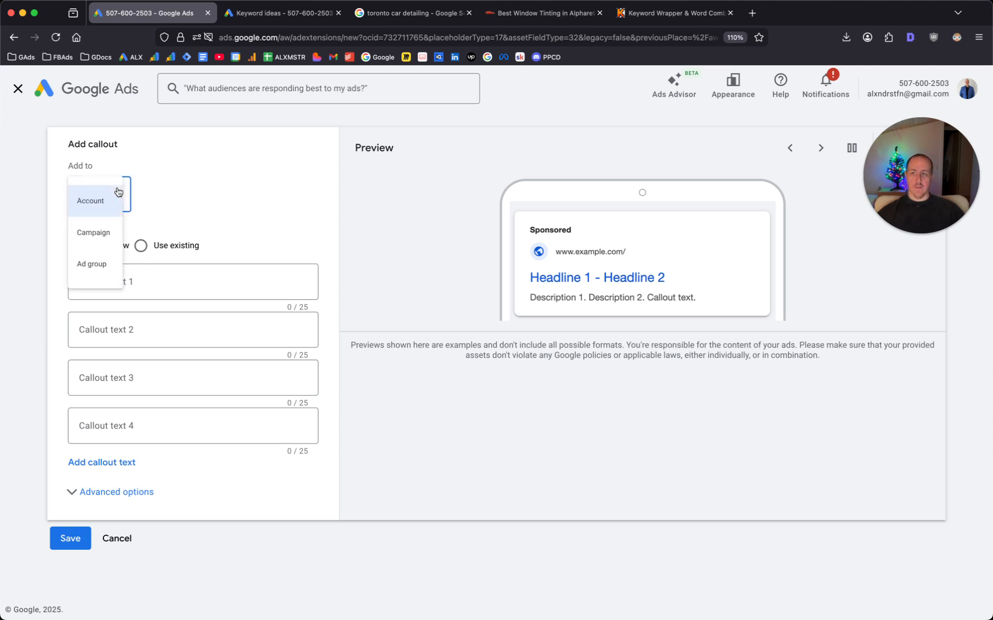
click(116, 275)
click(290, 315)
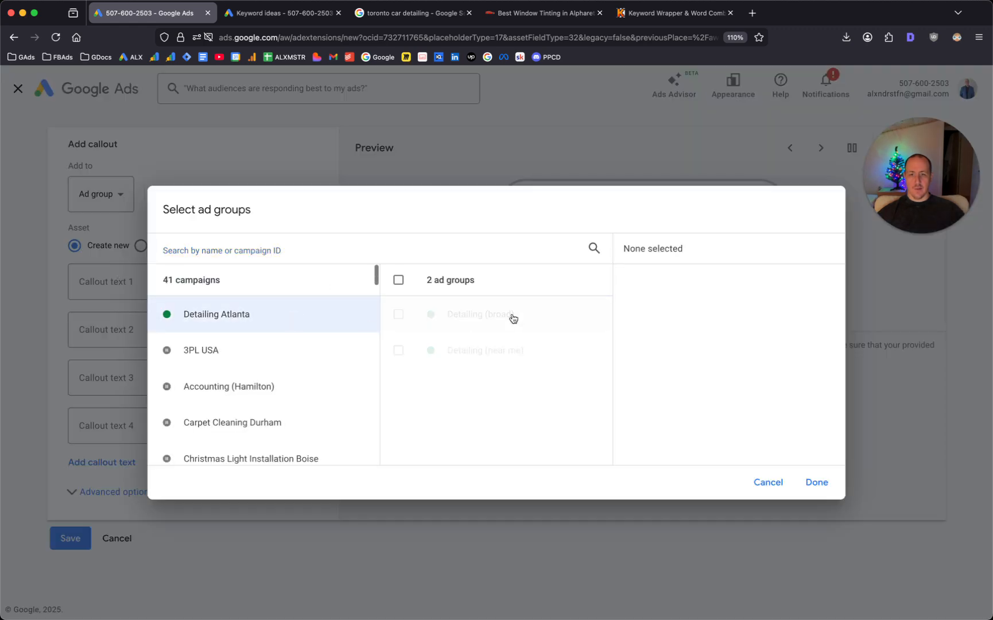
click(461, 354)
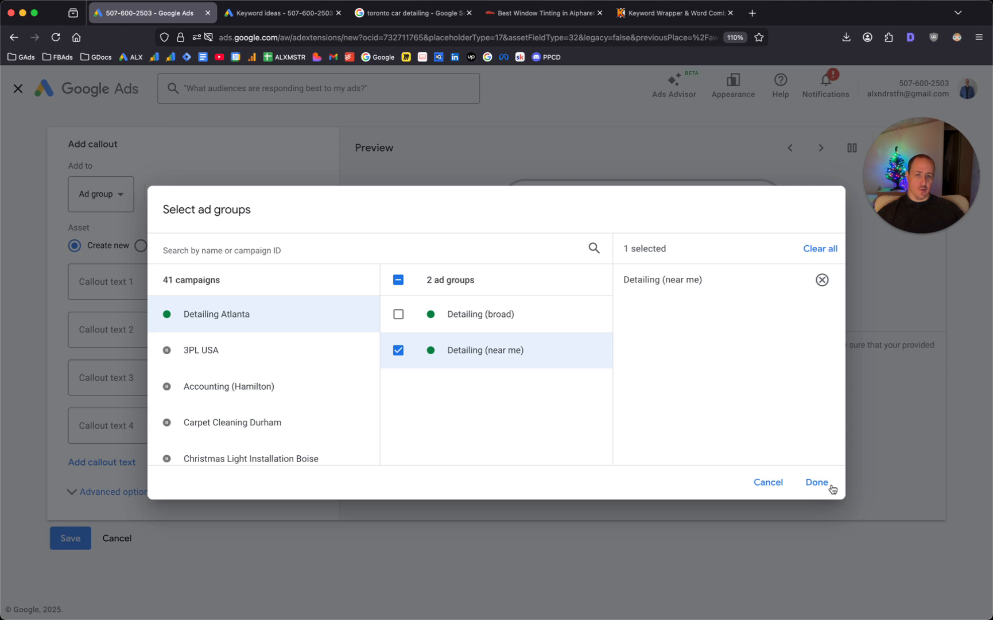
click(816, 484)
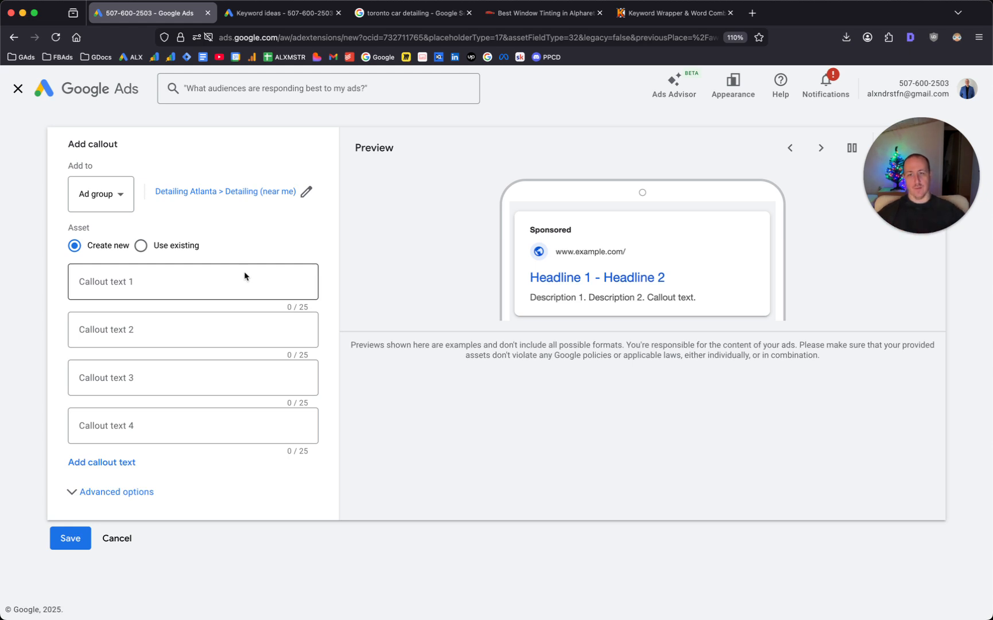
- Draft the callouts "Detailing near you", "We're close by" and "Details from $199" and cancel the new callout without saving
click(246, 275)
text(Detailing near you)
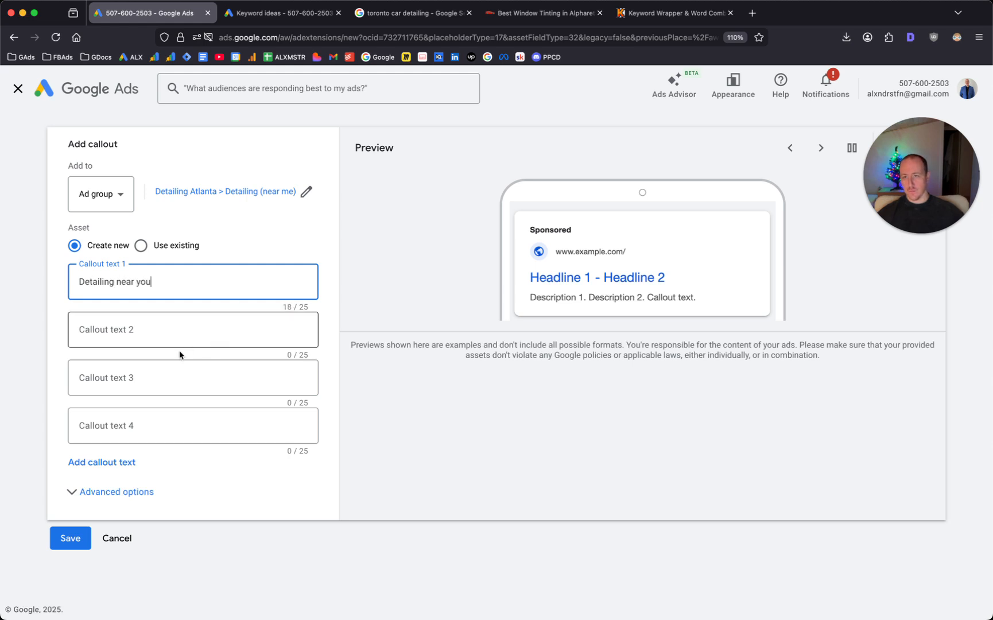
click(177, 338)
text(We')
key(BackSpace)
key(BackSpace)
key(BackSpace)
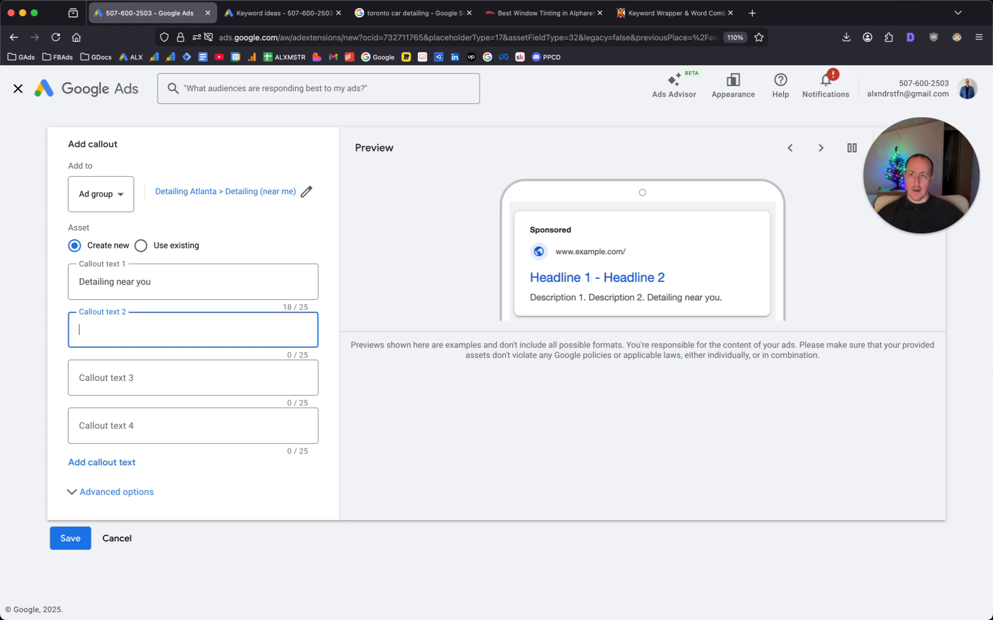
text(We're close by)
key(Tab)
key(Tab)
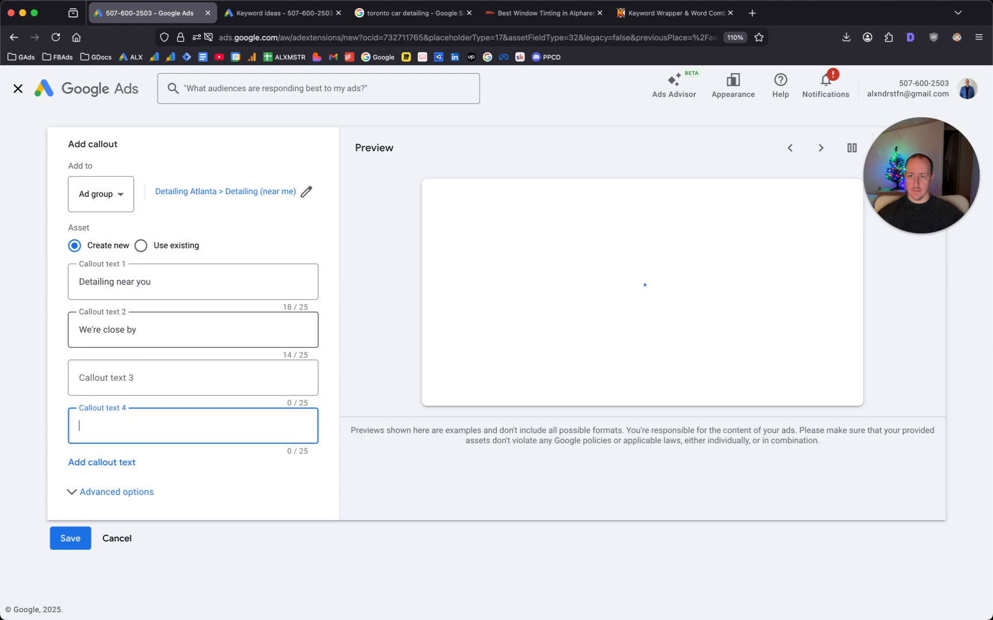
click(120, 383)
text(Detail)
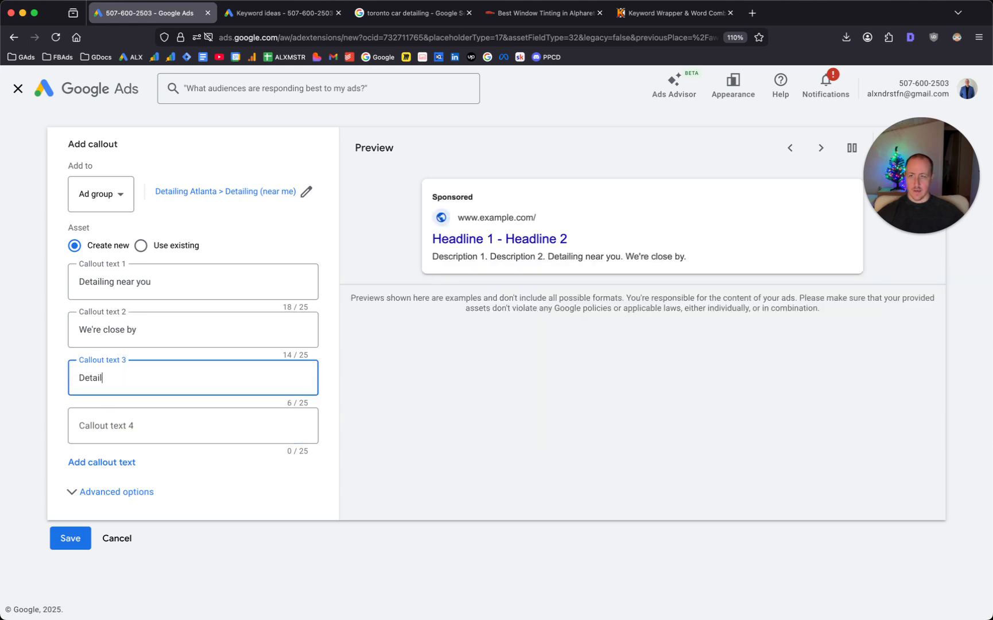
text(s from $199)
key(Tab)
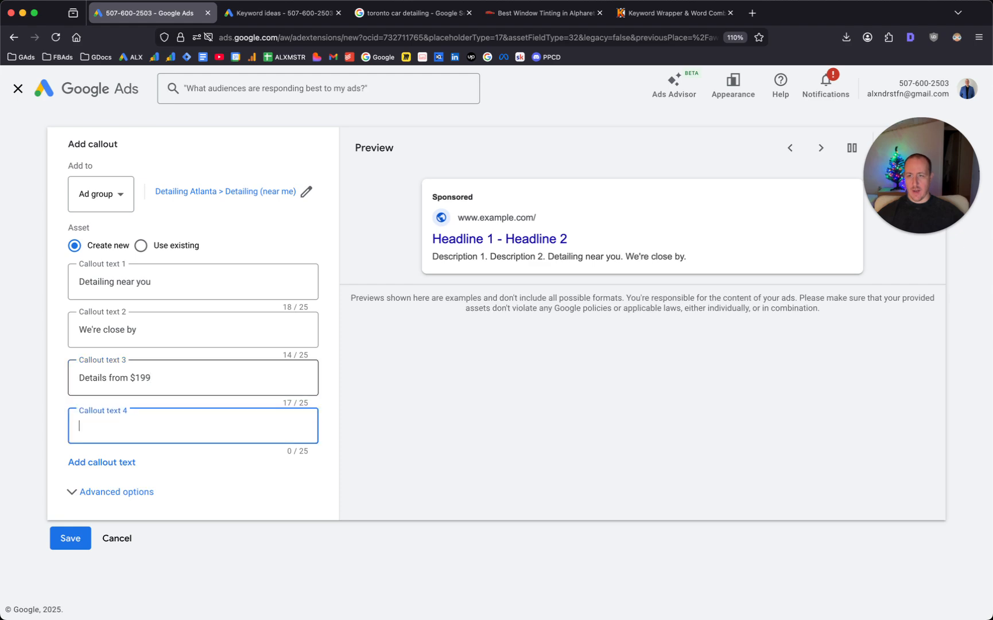
click(127, 541)
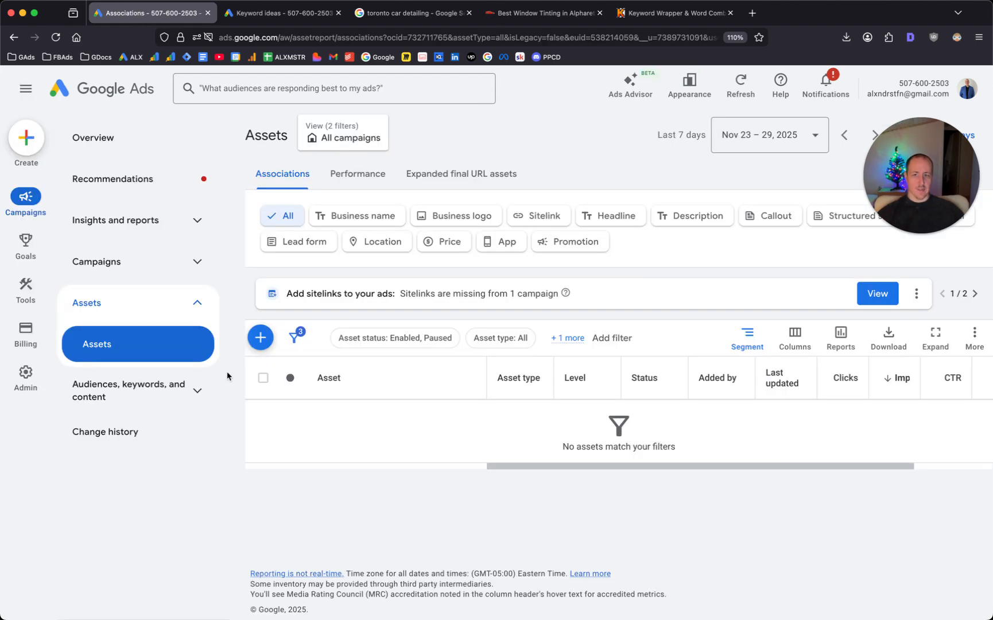
- Review the available asset types and examine the location details in the sponsored results of the toronto car detailing Google search
click(260, 338)
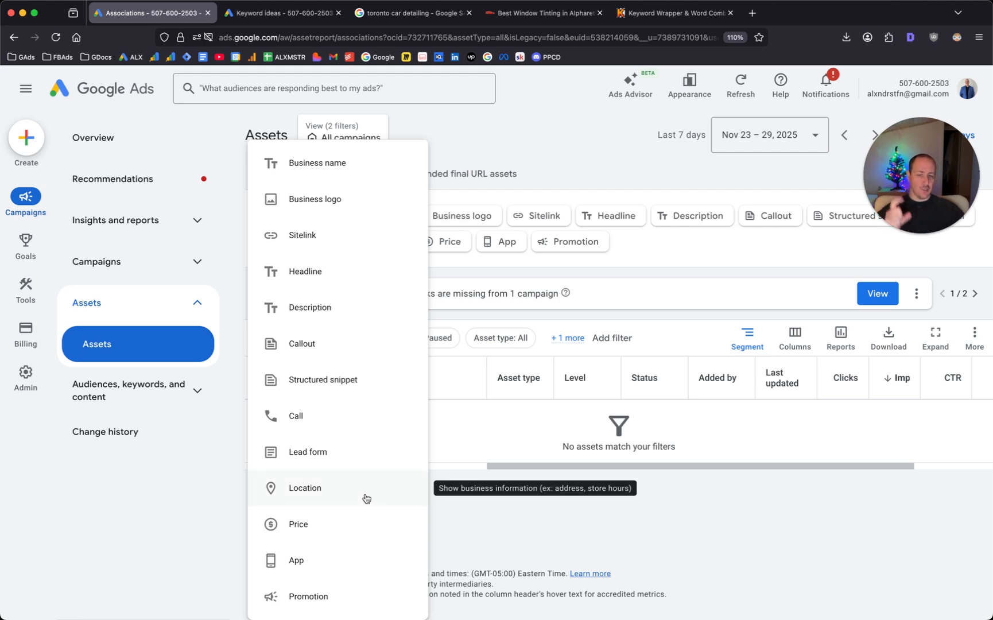
click(685, 522)
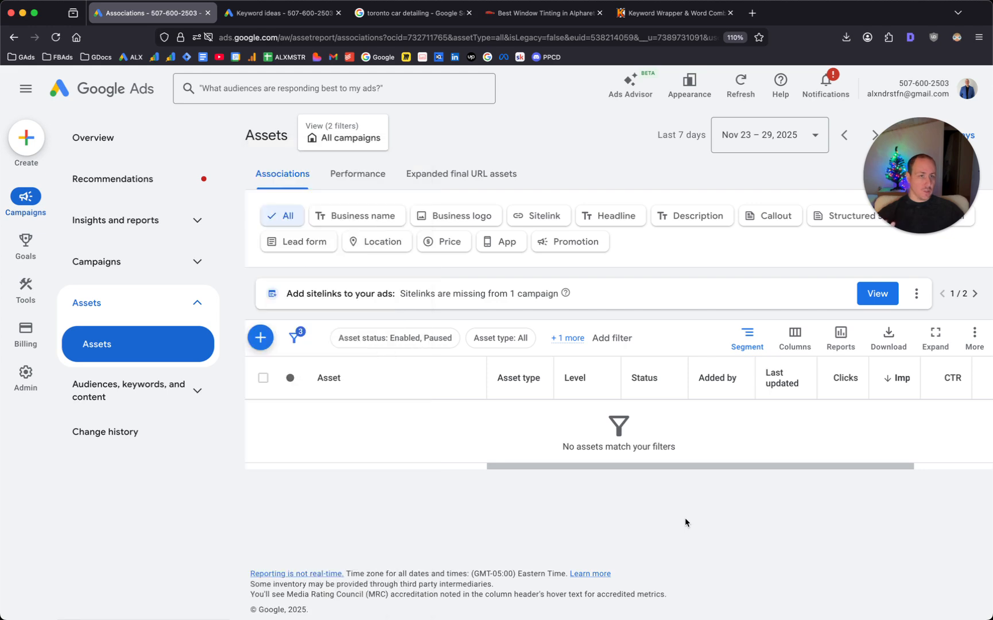
click(359, 14)
scroll(266, 226, down, 2)
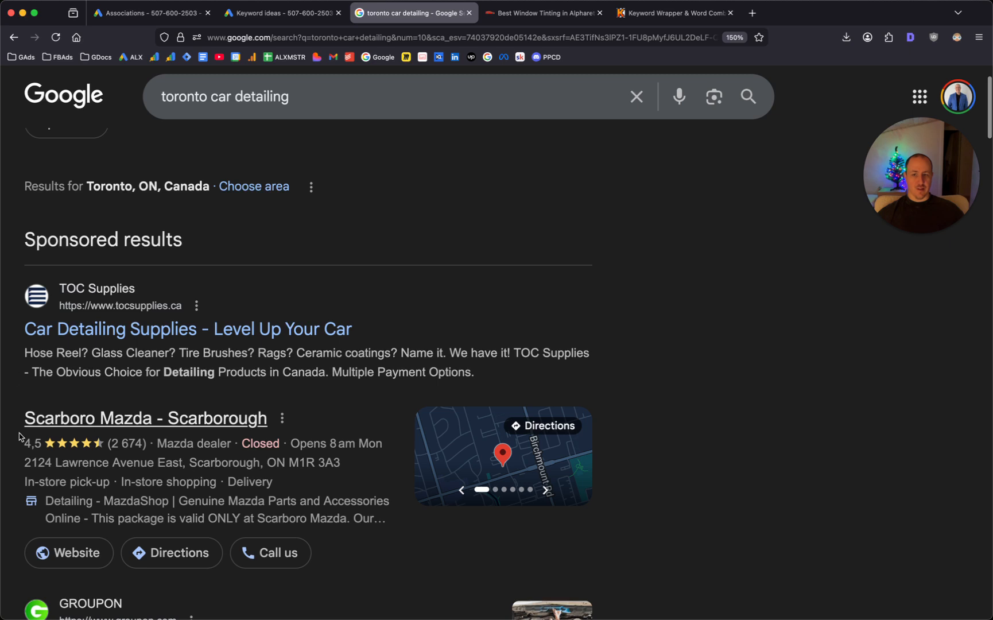
scroll(452, 511, down, 2)
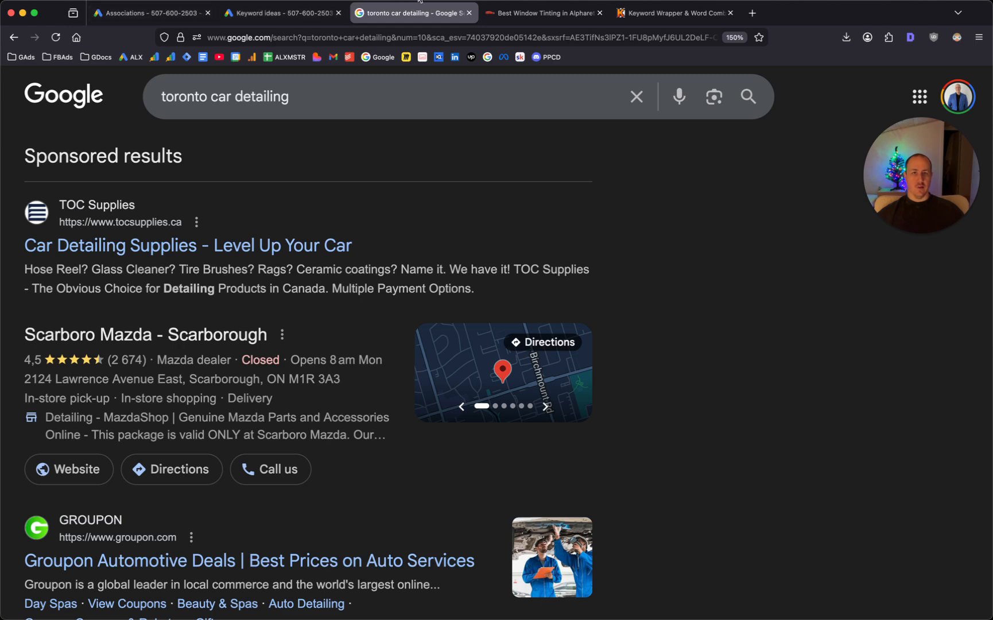
- Return to Google Ads and open the campaigns list
click(148, 13)
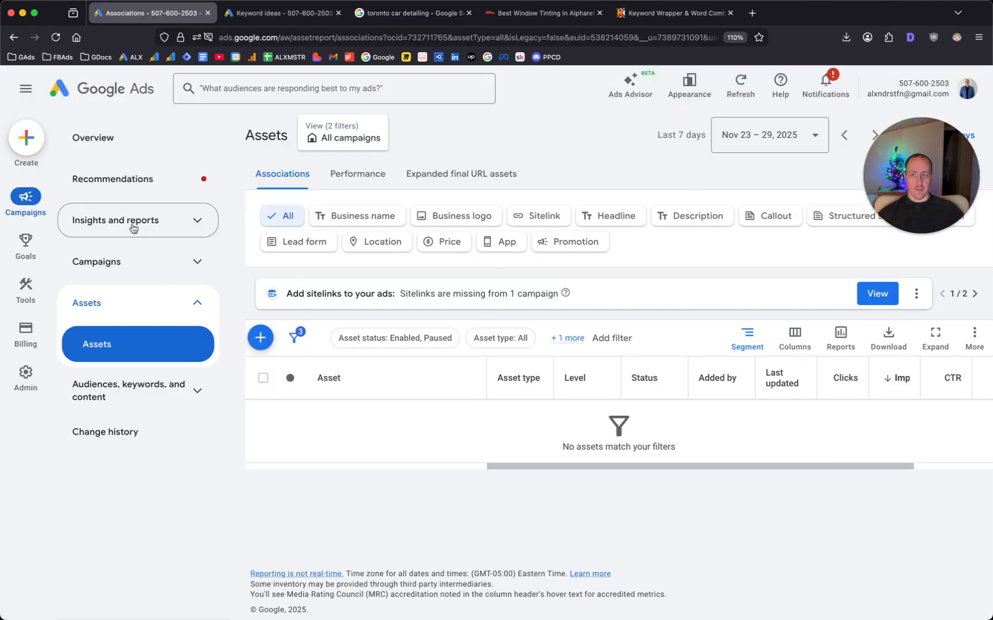
click(137, 262)
click(137, 307)
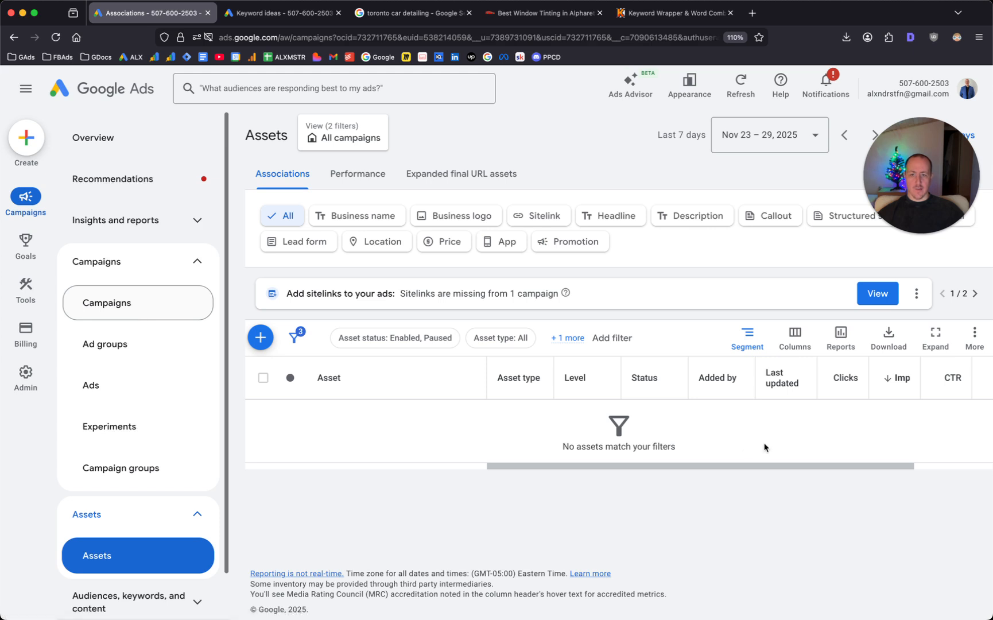